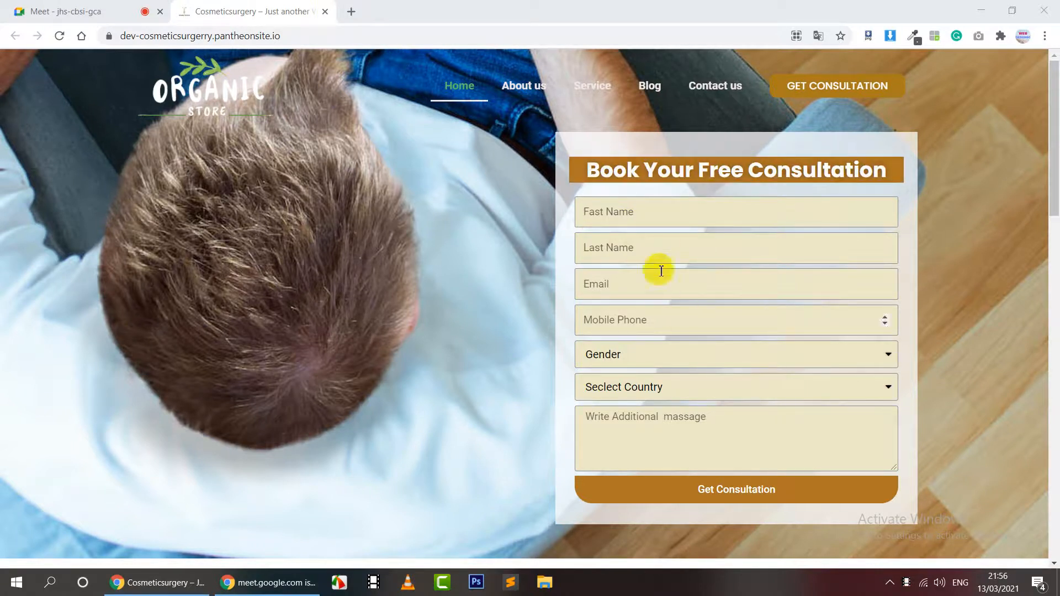
Fill in the first name in the consultation form
click(607, 221)
click(616, 245)
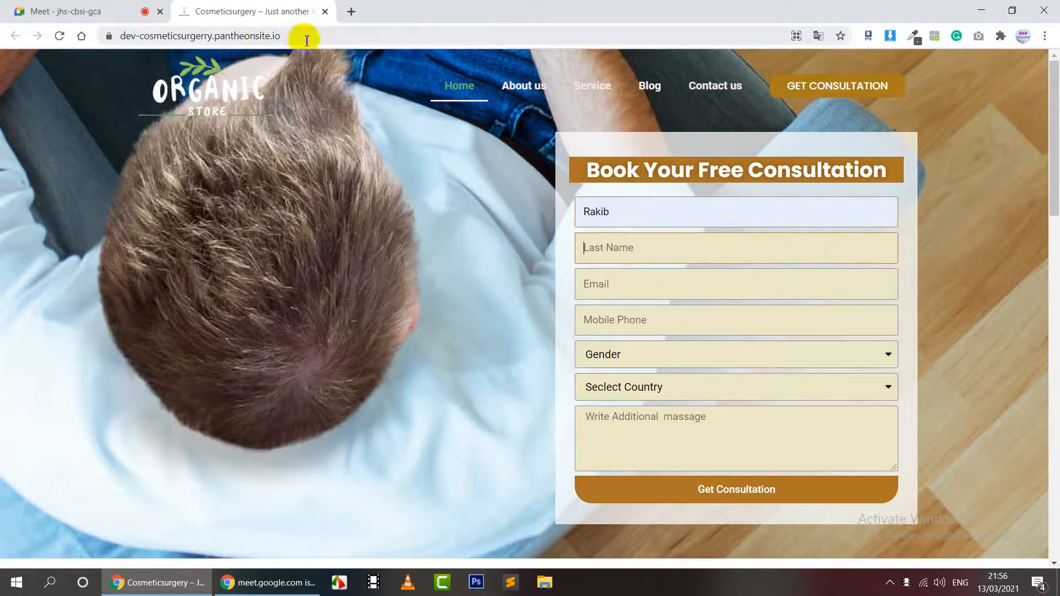
Open the site's WordPress admin login page by adding /wp-admin to the site address
click(350, 35)
click(354, 37)
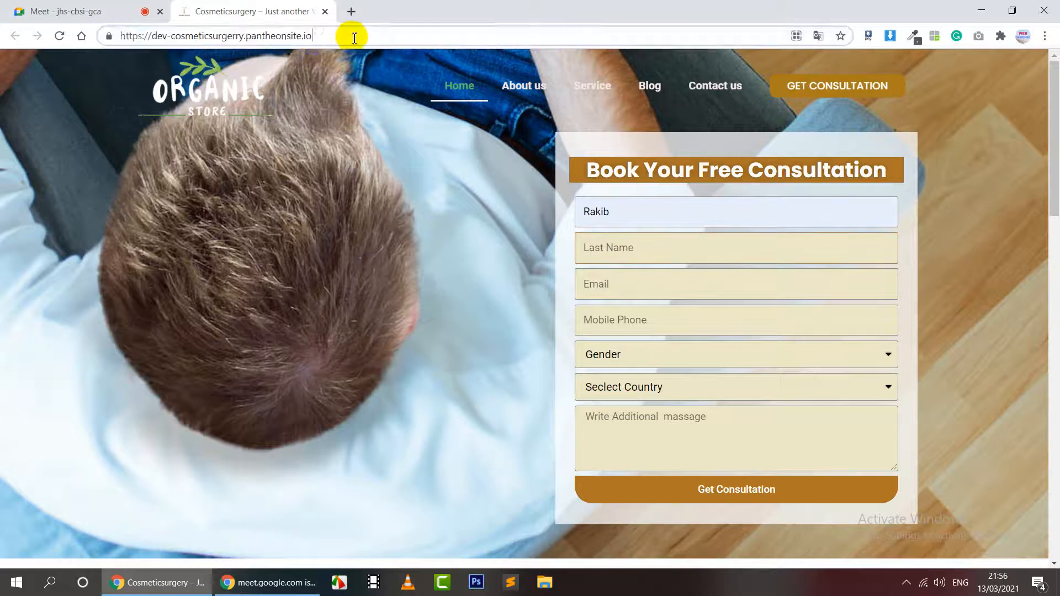
text(/wp)
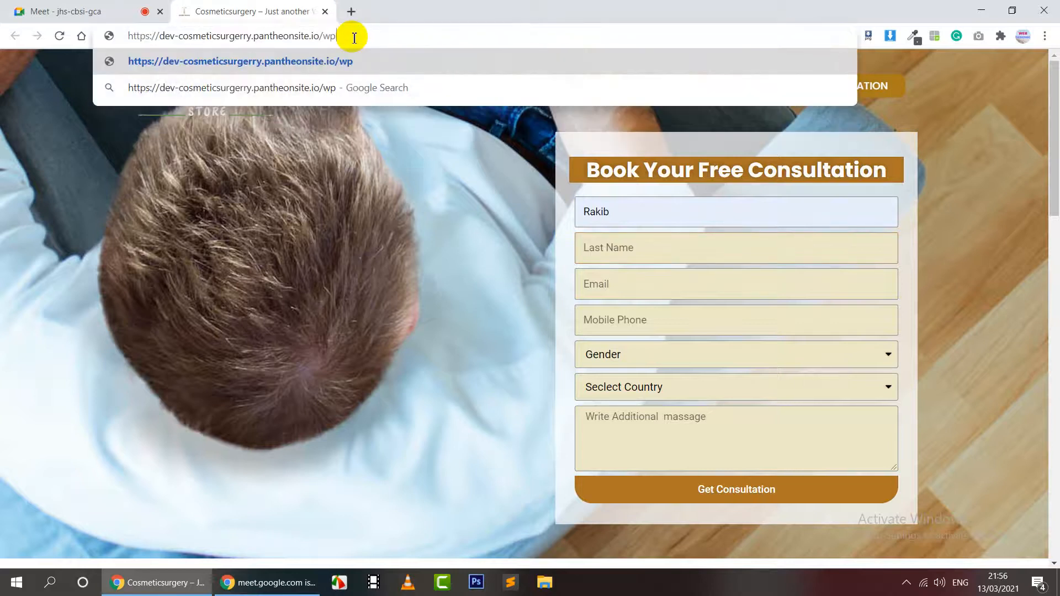
text(-admin)
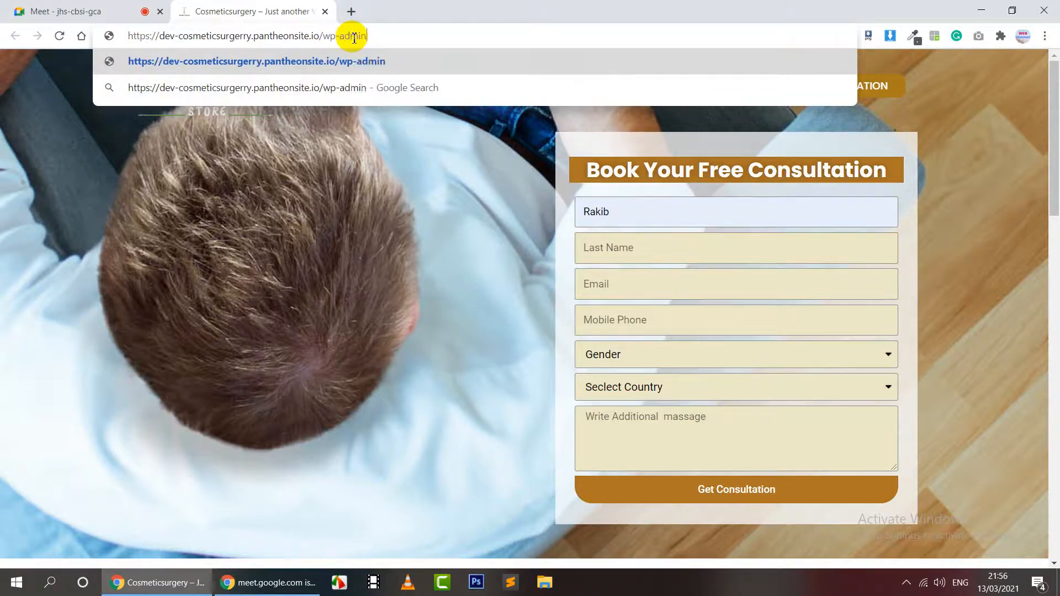
key(Return)
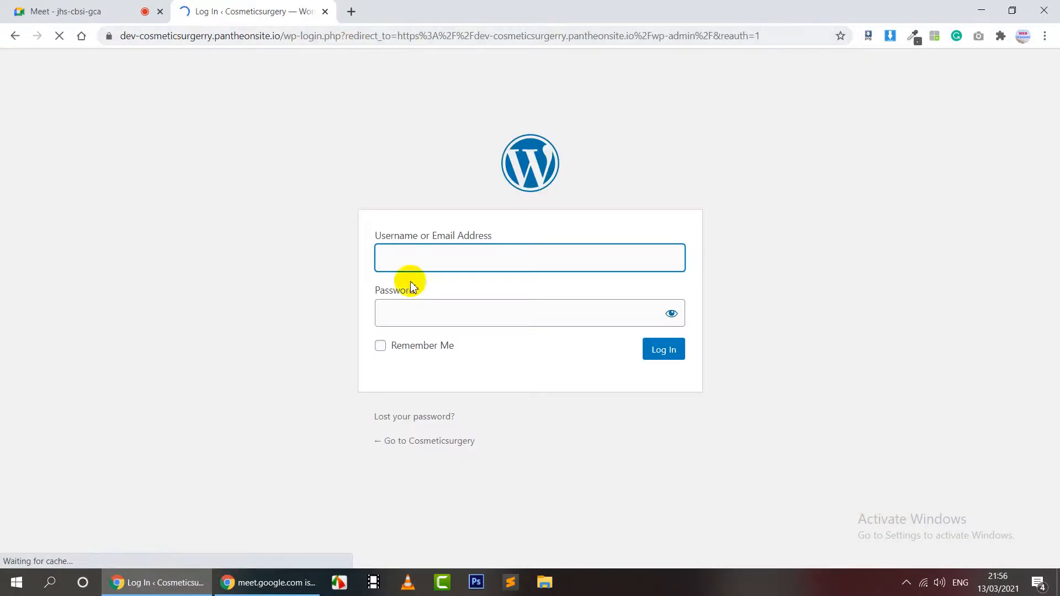
Log in to WordPress with the Admin username and the account password
click(416, 264)
click(406, 289)
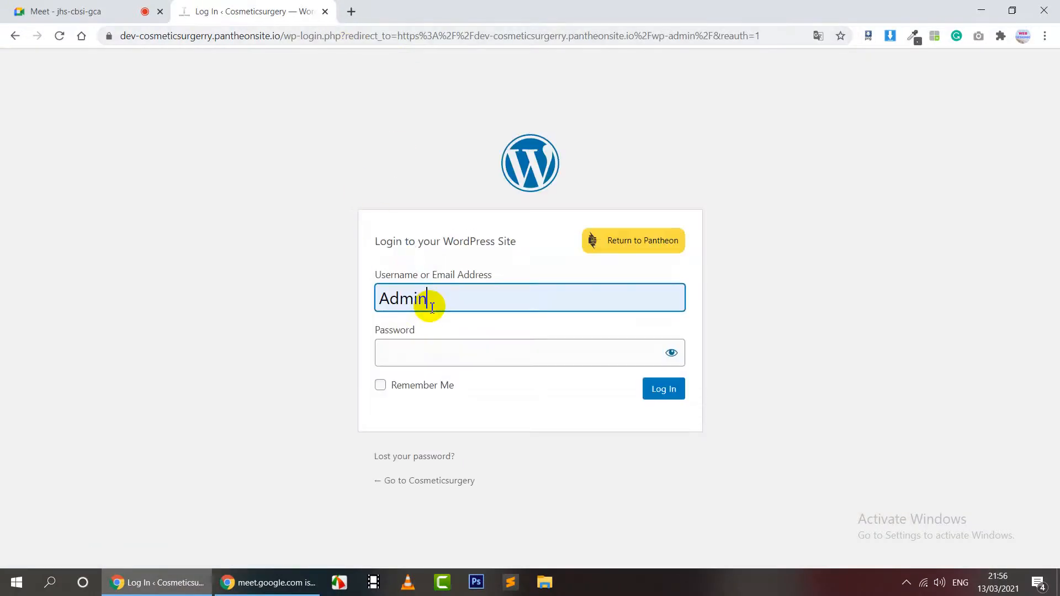
click(430, 342)
click(684, 380)
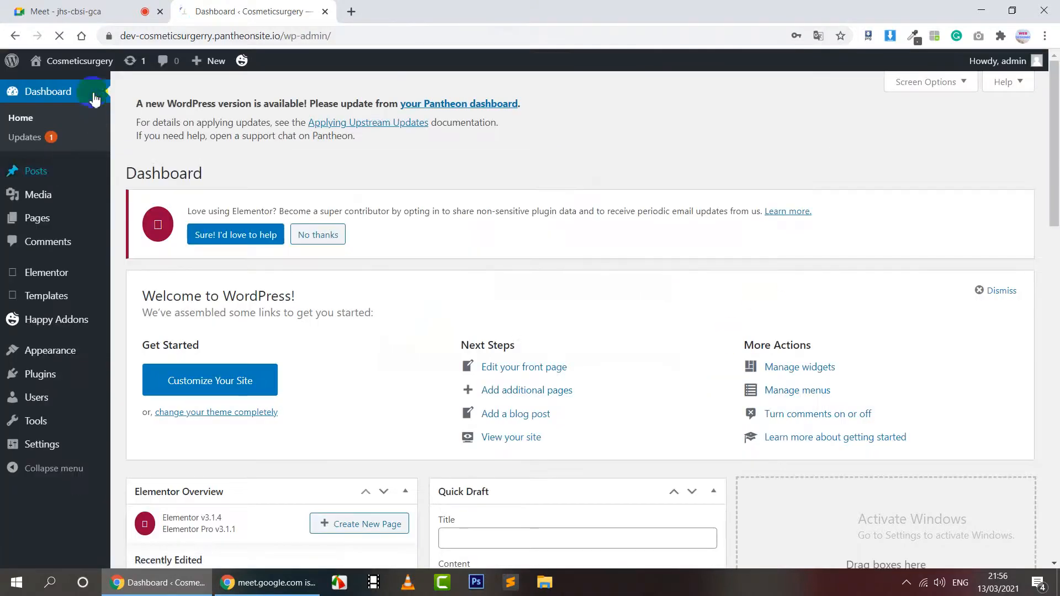
Open the live site in a new browser tab, saving the login password in the browser and closing its prompt
click(59, 67)
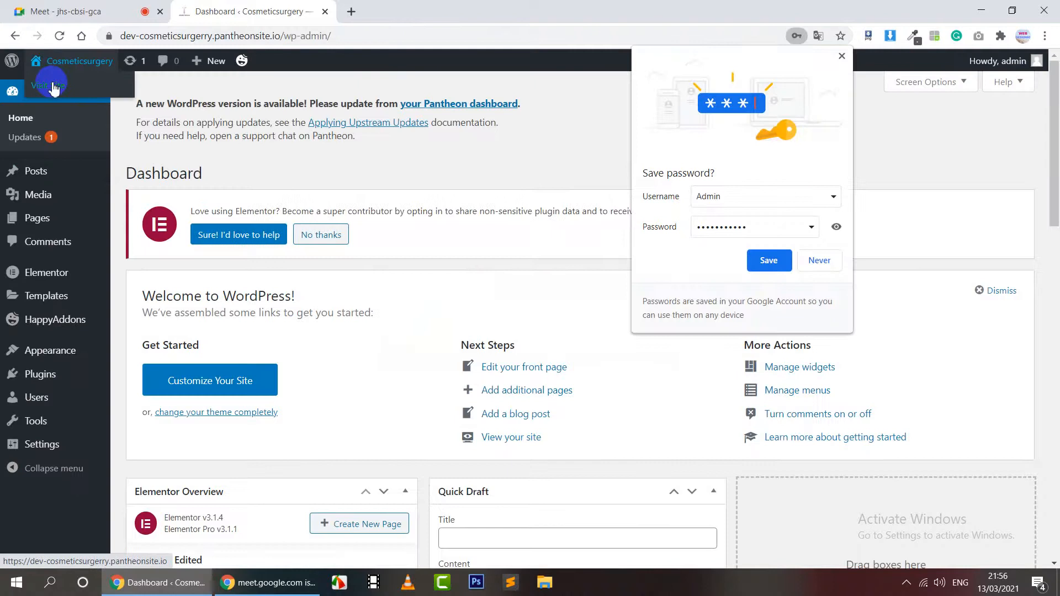
right_click(53, 87)
click(77, 90)
click(769, 260)
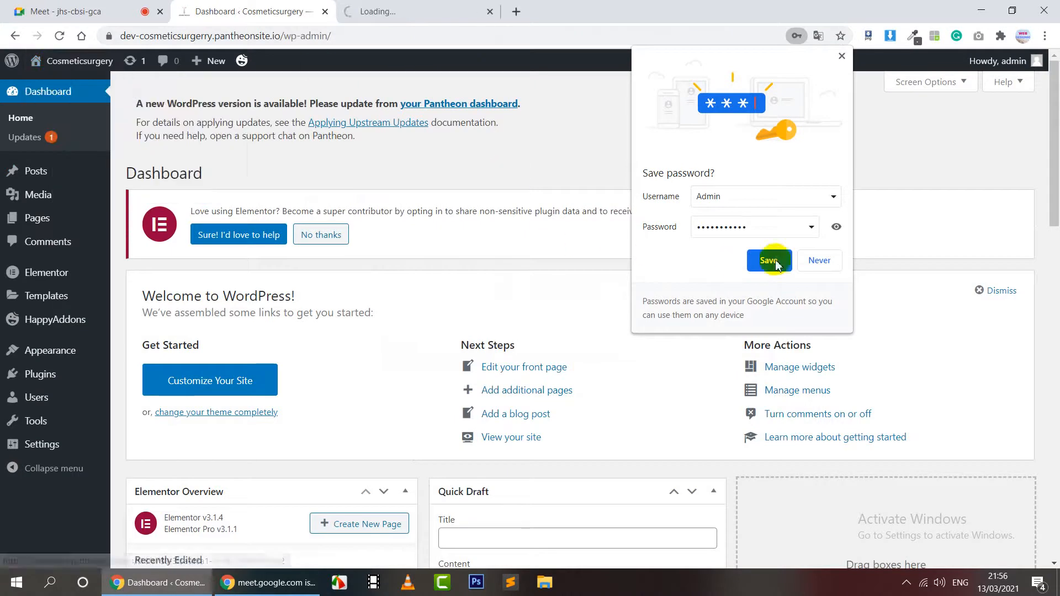
click(840, 57)
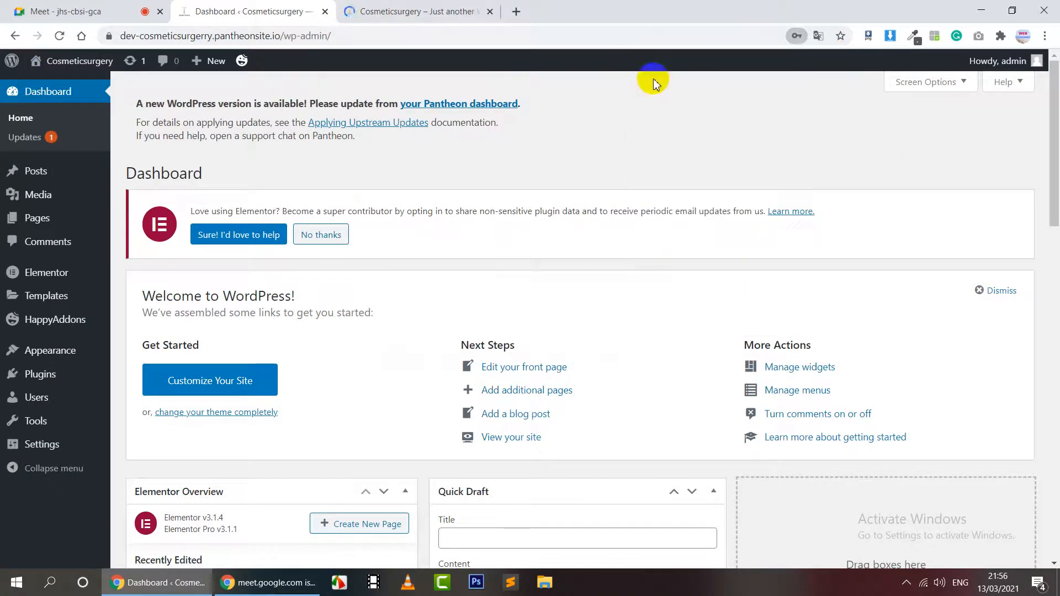
click(409, 13)
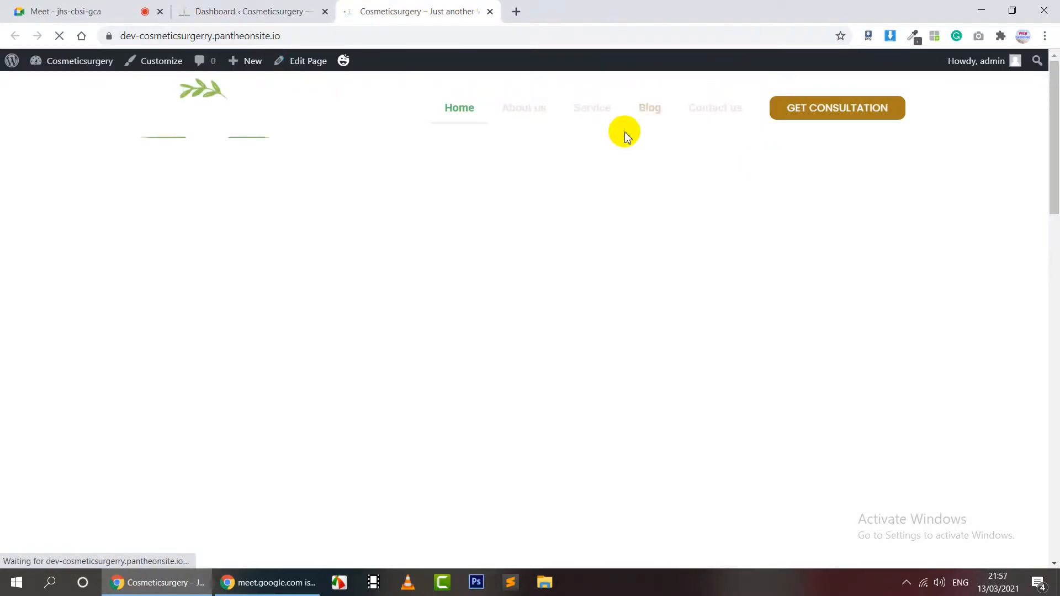
Open the list of all pages in the WordPress dashboard
click(262, 9)
mouse_move(38, 218)
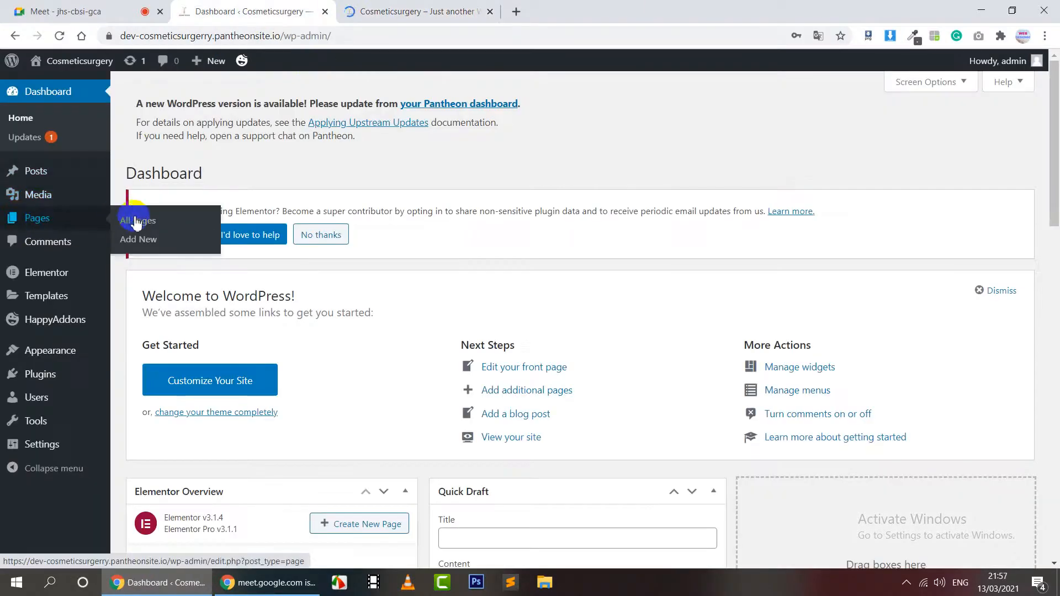
click(143, 220)
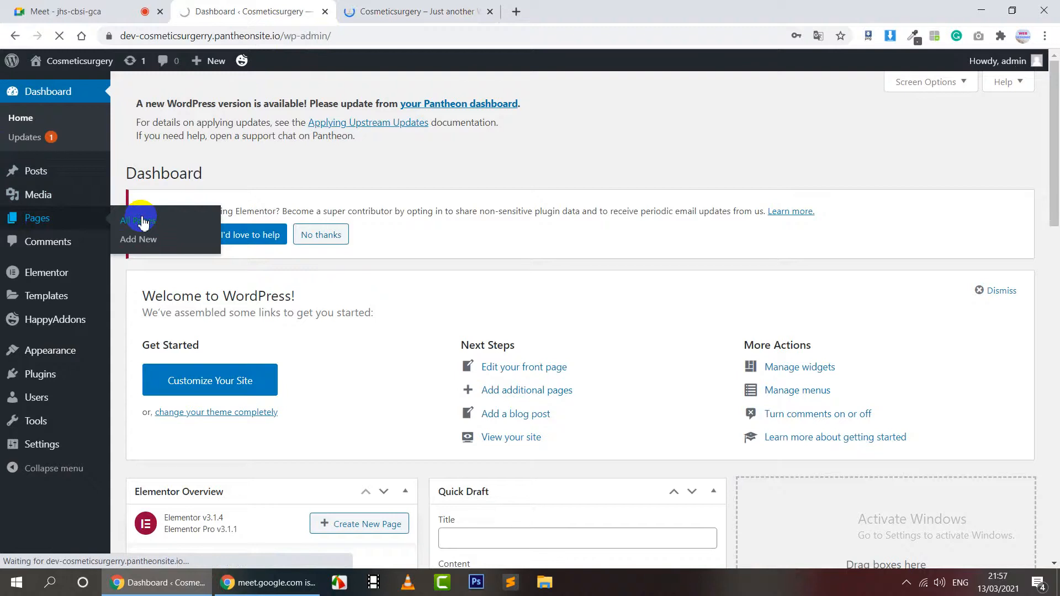
Open the live home page for editing with Elementor in a new browser tab
click(436, 15)
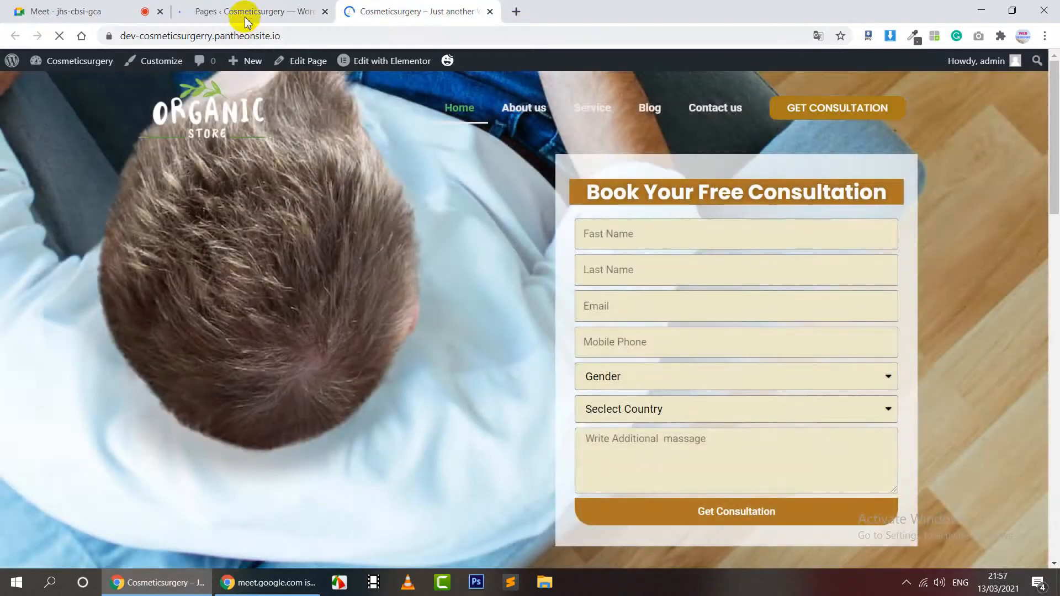
right_click(375, 65)
click(389, 70)
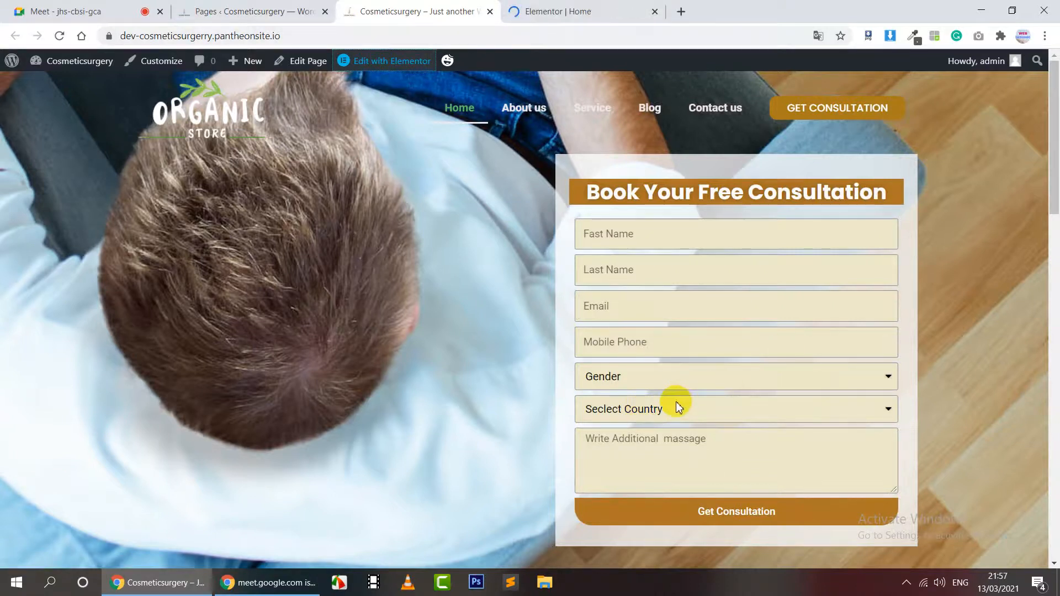
click(551, 16)
Review the live home page, examining the Why Technology Melbourne section and the What Our Happy Customers Say testimonials
click(386, 16)
scroll(747, 378, down, 2)
scroll(663, 364, up, 2)
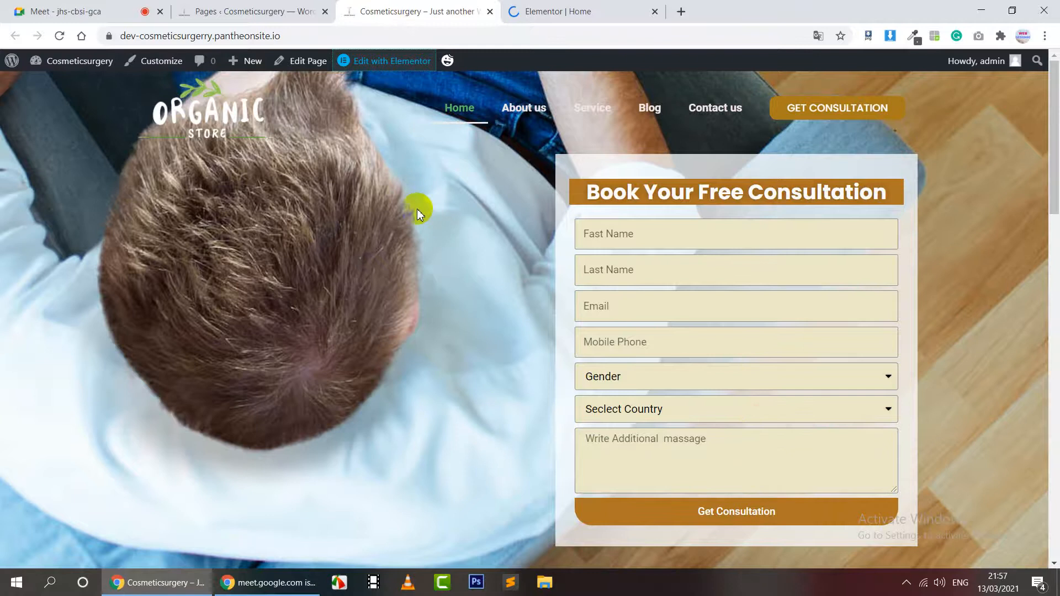
scroll(723, 274, down, 5)
scroll(724, 279, down, 3)
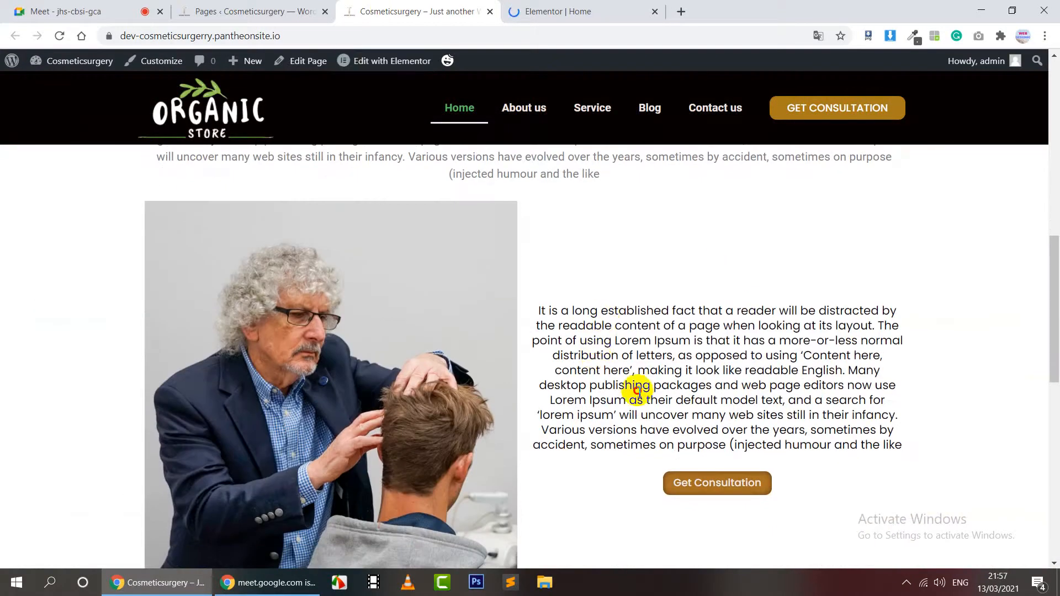
drag(597, 356, 902, 429)
click(804, 310)
scroll(816, 315, up, 3)
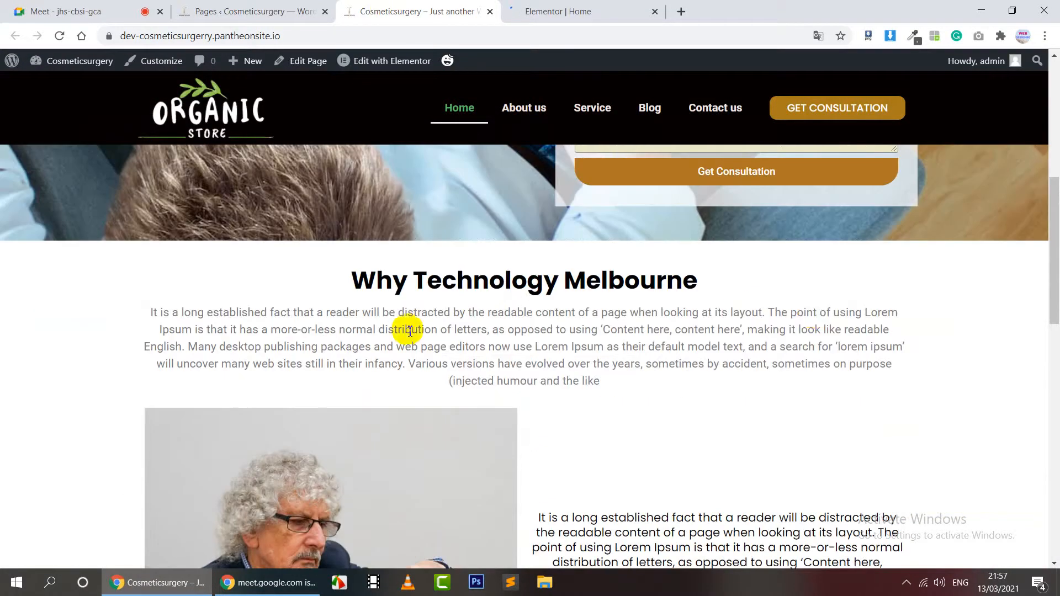
scroll(659, 319, down, 9)
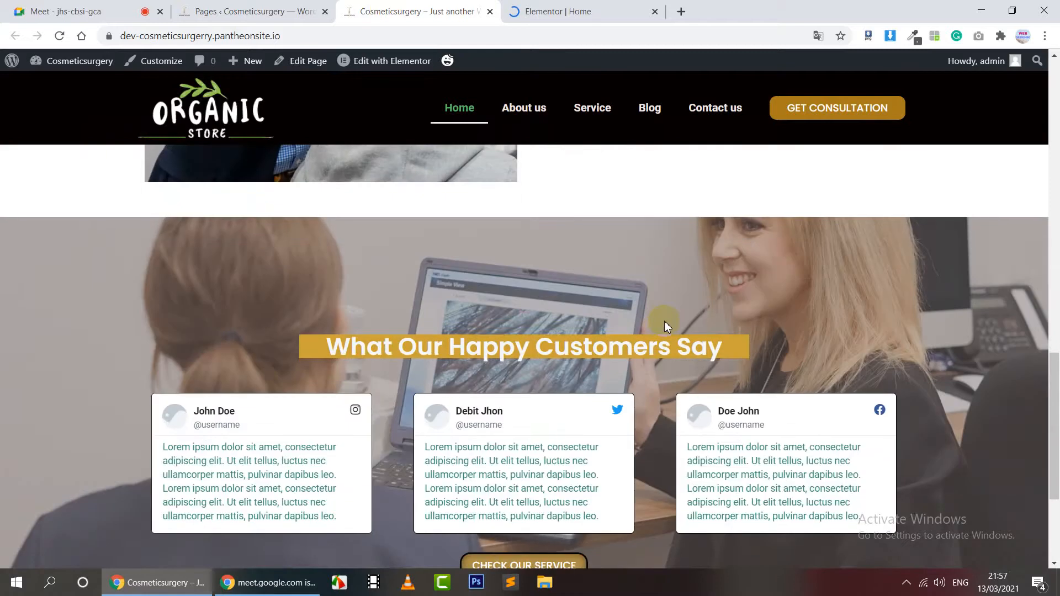
scroll(664, 320, down, 1)
drag(468, 407, 573, 440)
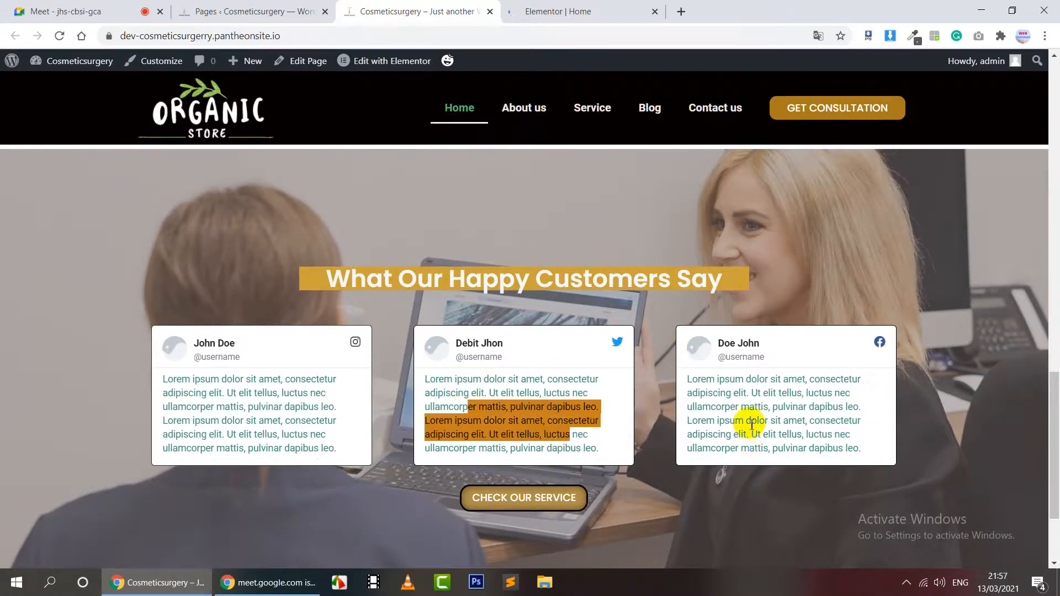
scroll(757, 421, down, 2)
scroll(758, 421, up, 4)
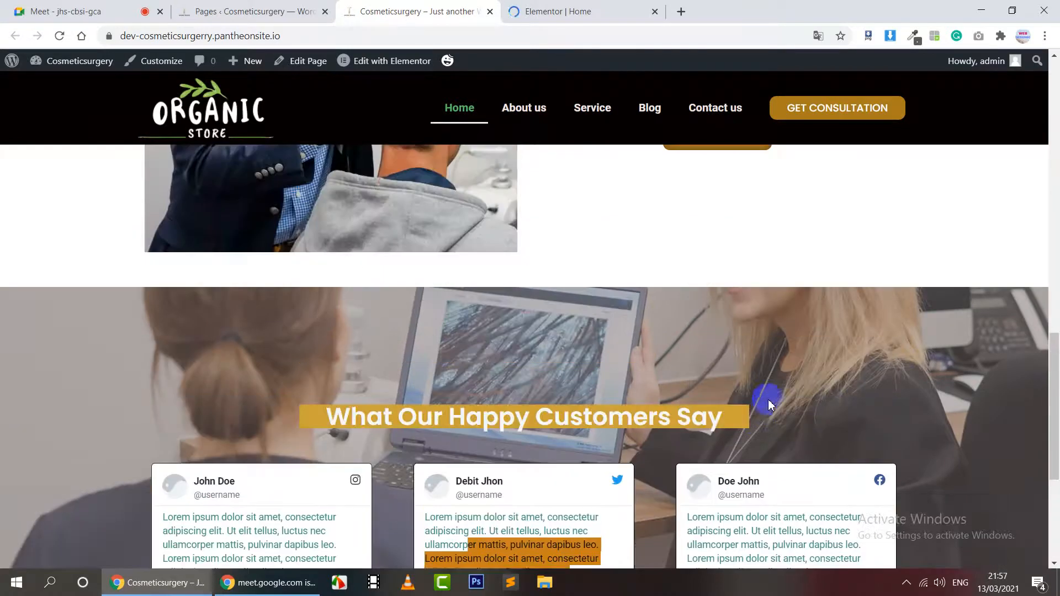
click(830, 389)
scroll(817, 381, down, 3)
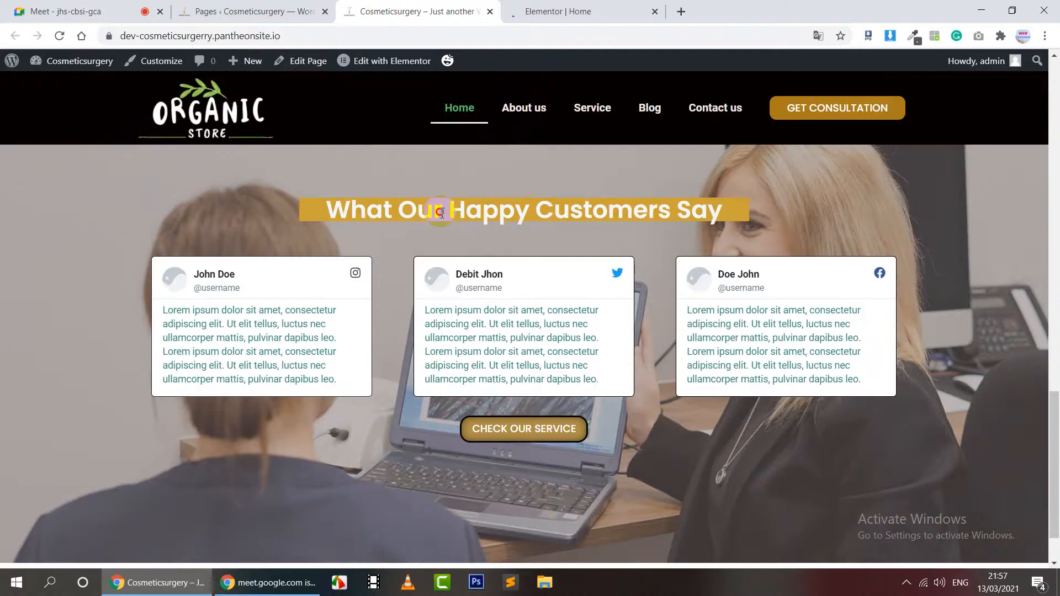
drag(442, 213, 560, 224)
click(636, 231)
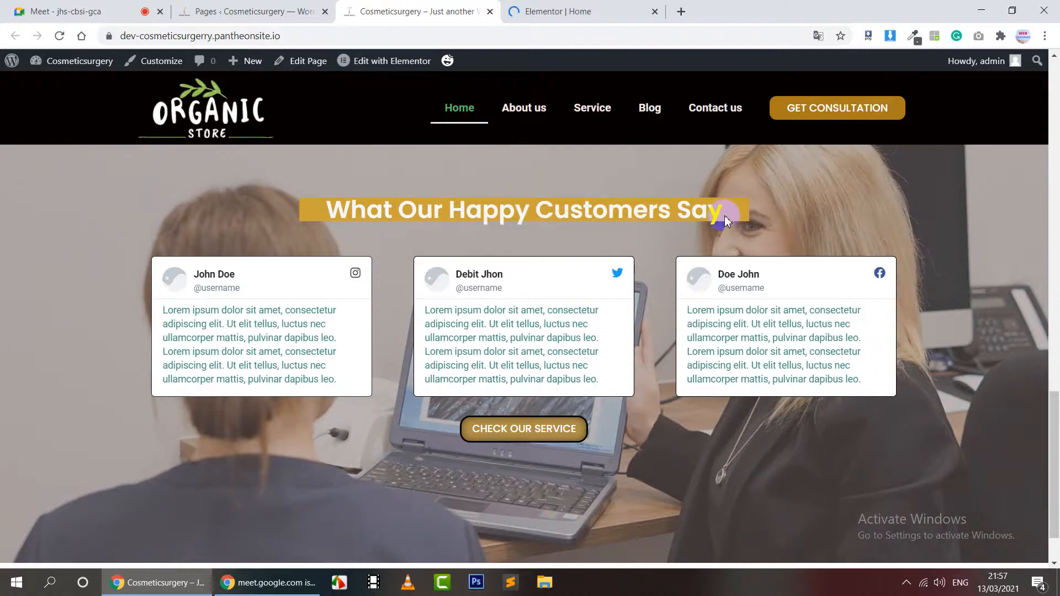
drag(724, 216, 331, 199)
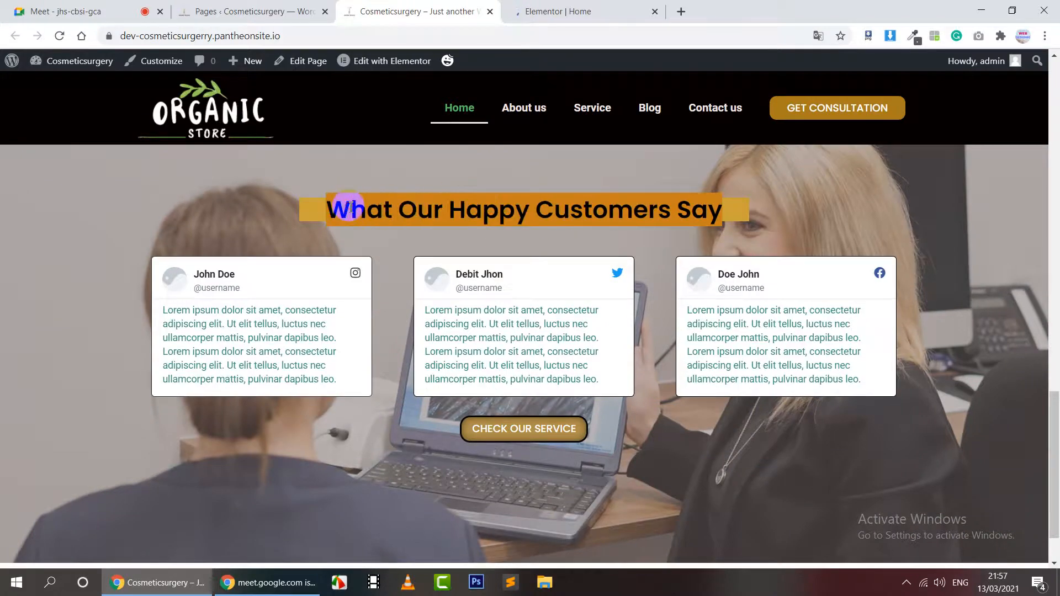
click(351, 207)
scroll(361, 246, up, 4)
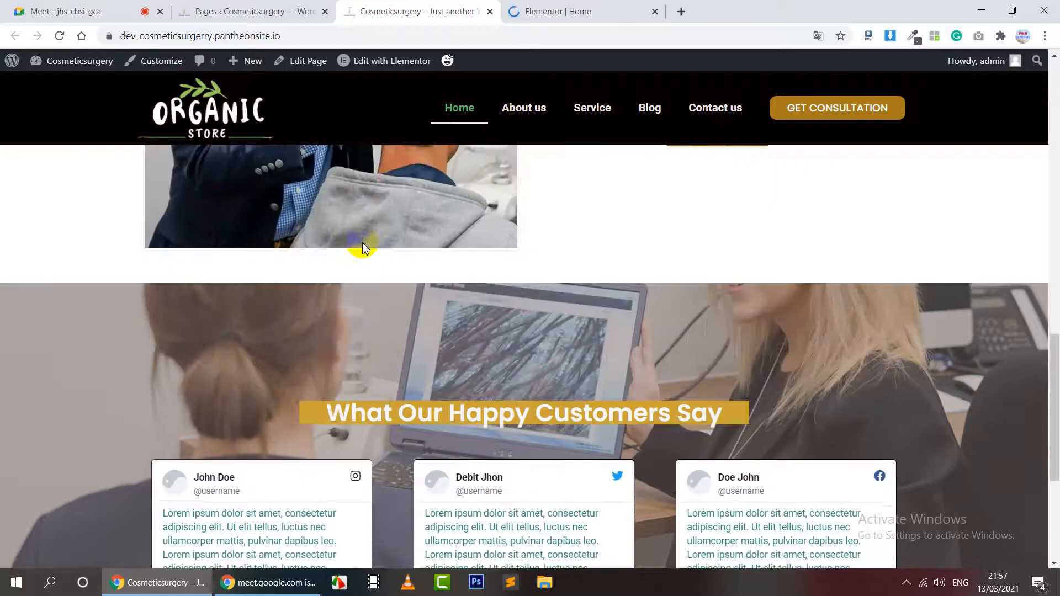
Open the WordPress list of installed plugins and look through the plugins the site uses
click(552, 11)
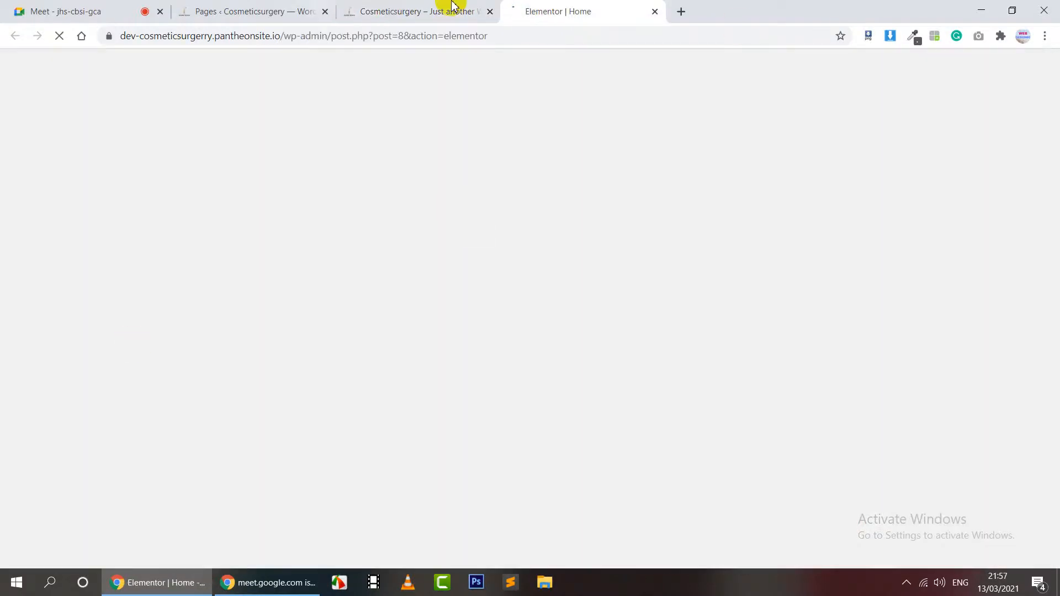
click(246, 8)
mouse_move(54, 380)
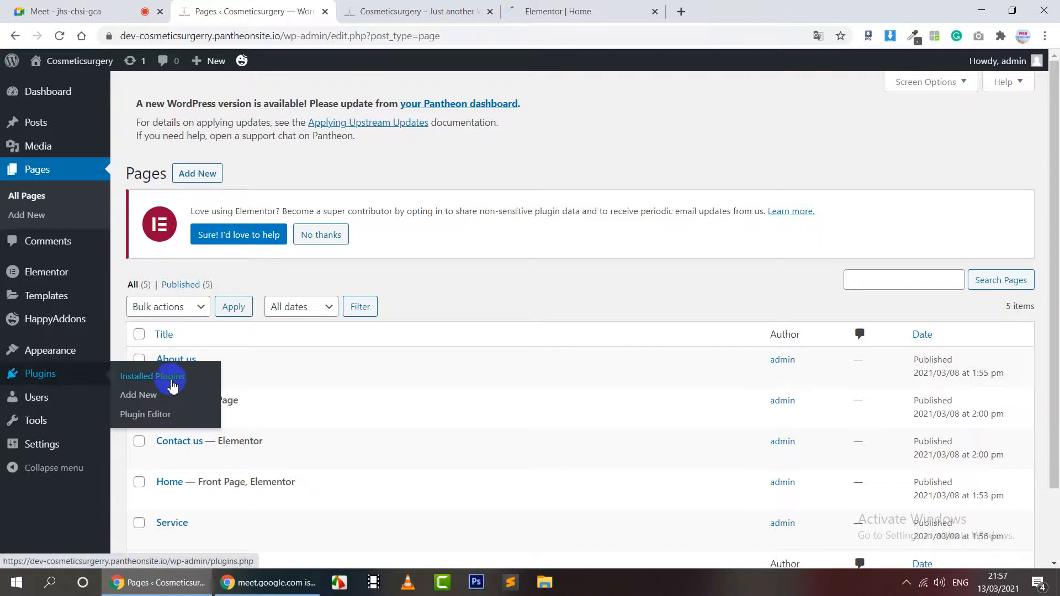
click(155, 378)
click(609, 17)
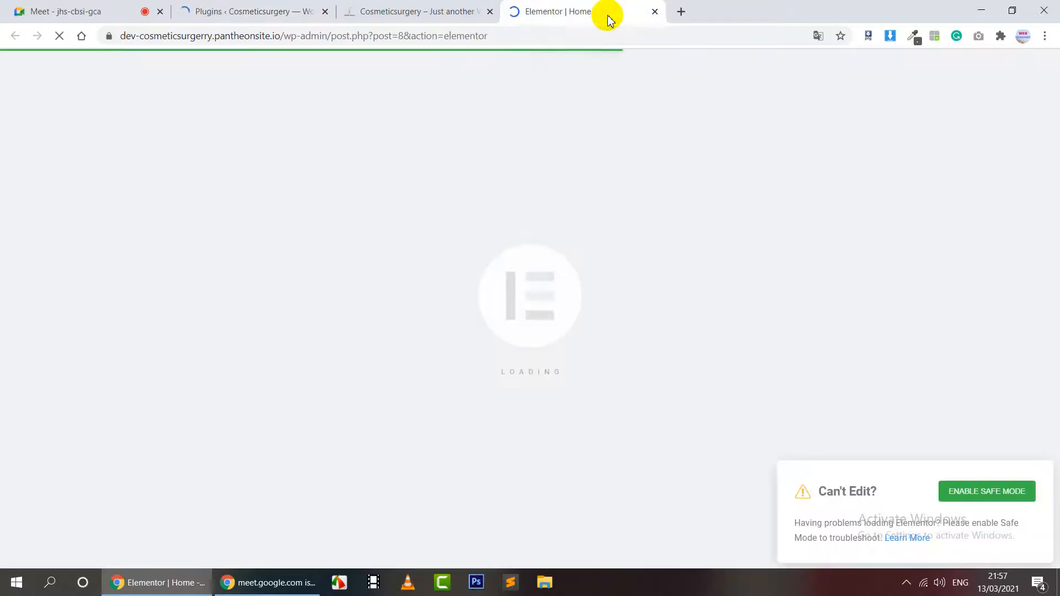
click(229, 10)
scroll(469, 277, down, 5)
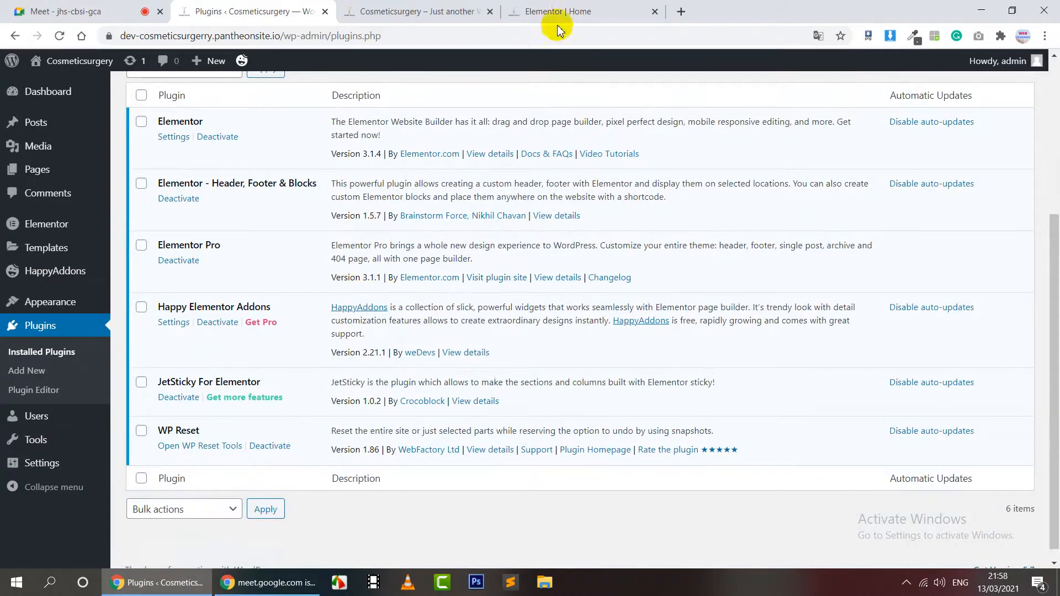
In the Elementor editor, set the top padding of the Book Your Free Consultation heading to 10 px
click(564, 10)
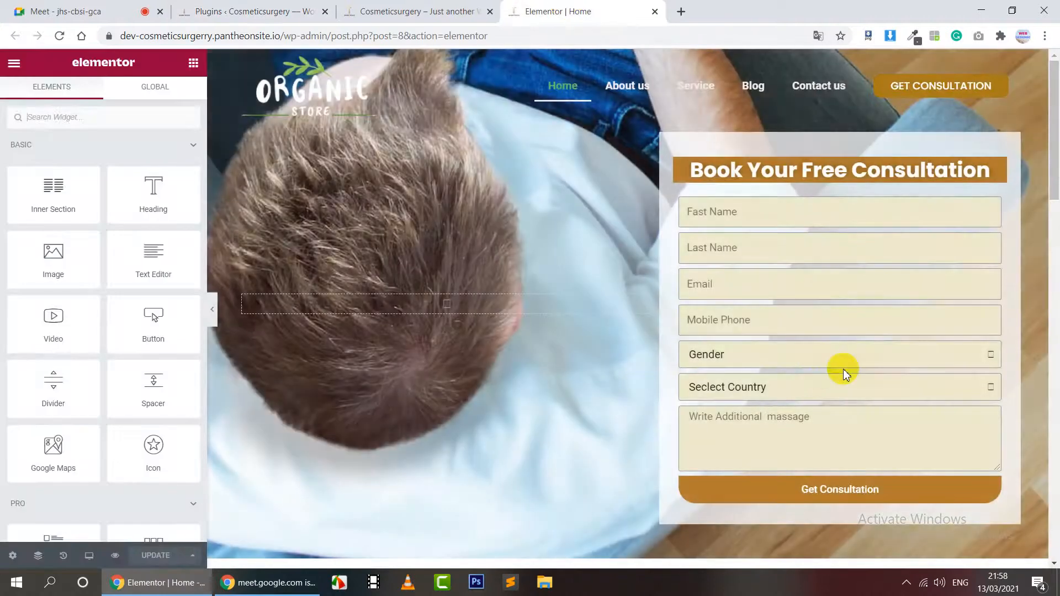
scroll(840, 372, down, 3)
scroll(844, 373, up, 2)
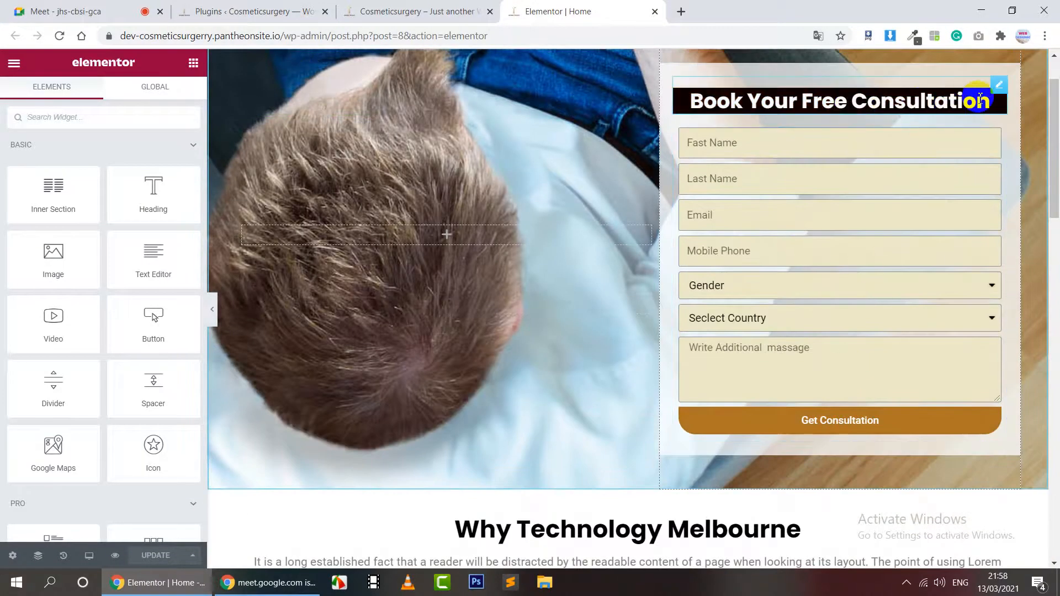
click(999, 87)
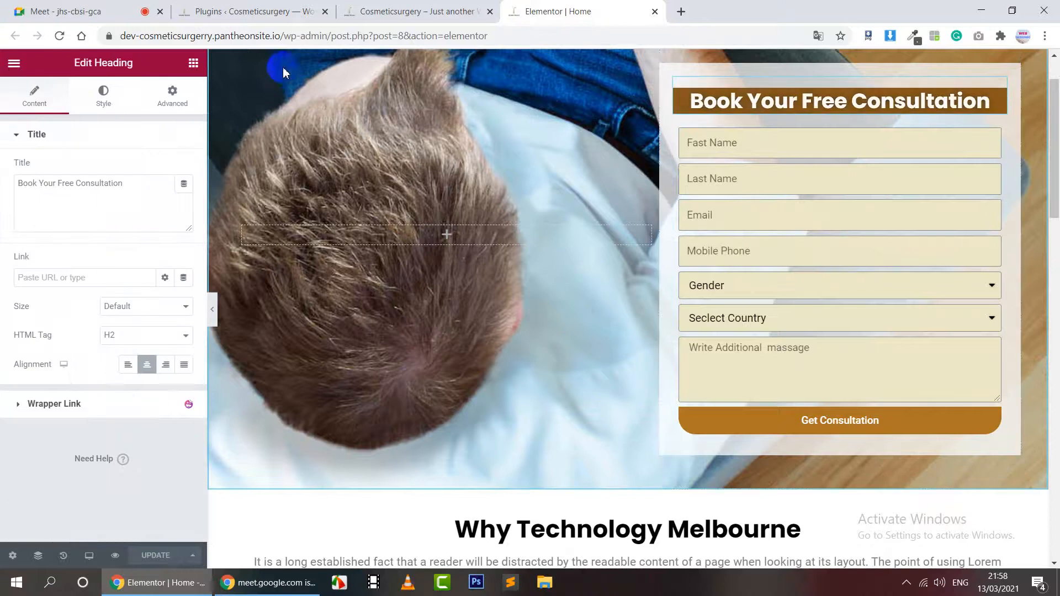
click(170, 95)
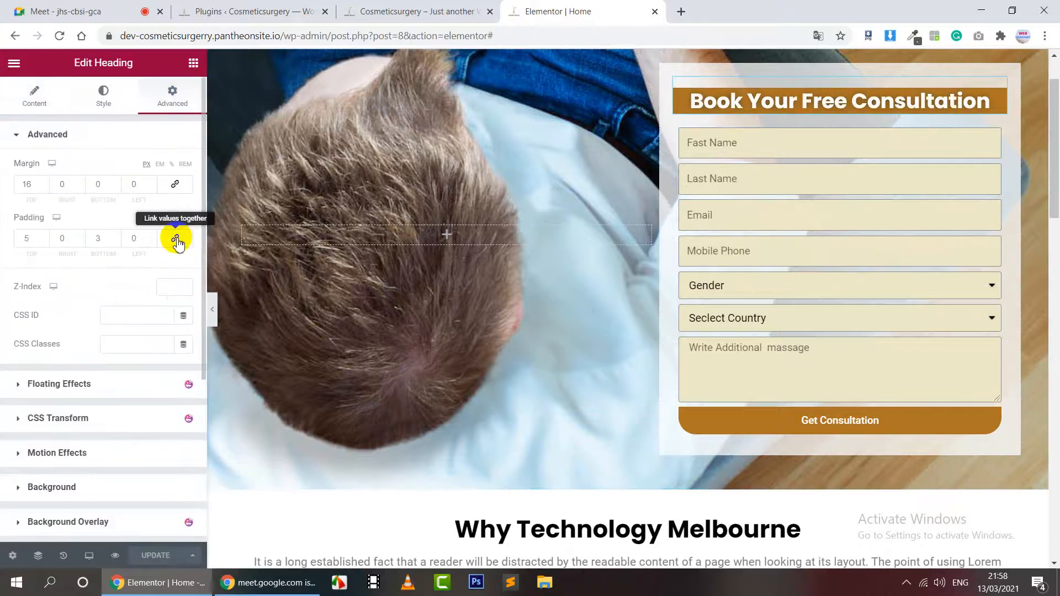
double_click(27, 238)
text(10)
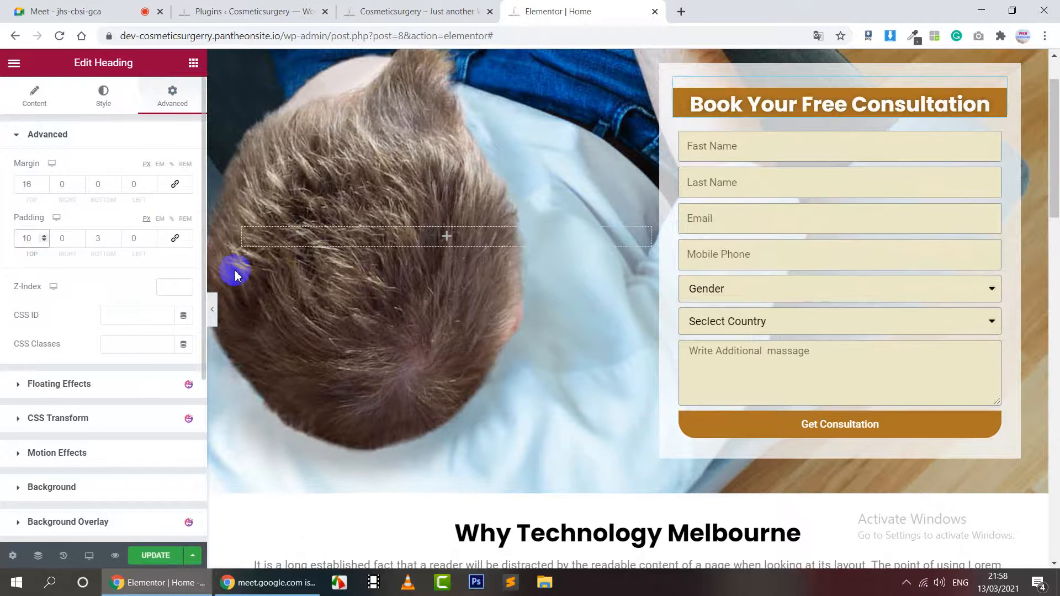
Set the bottom padding of the Book Your Free Consultation heading to 10 px
click(98, 238)
double_click(96, 239)
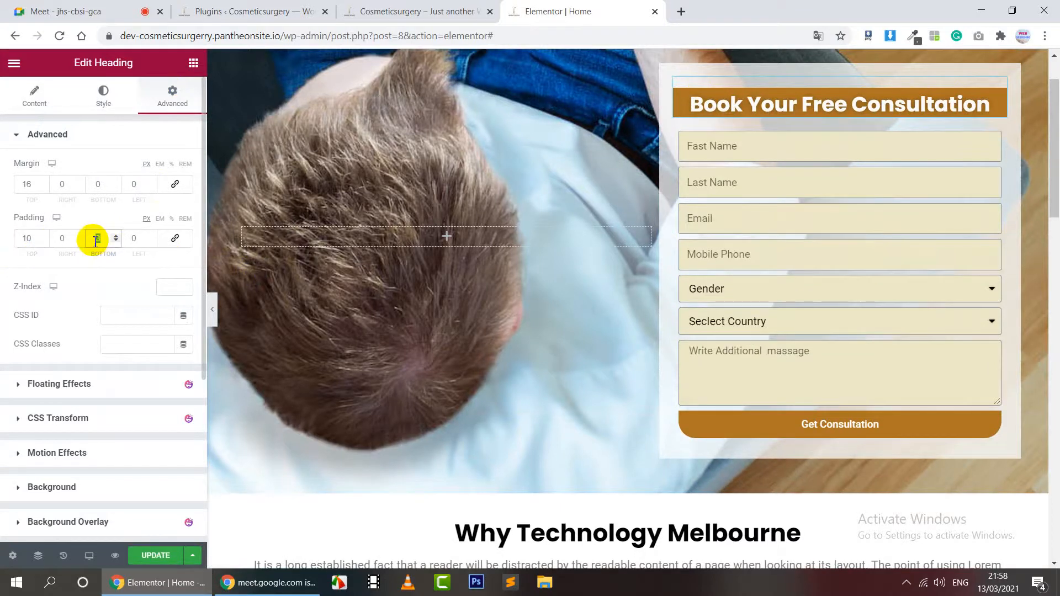
text(10)
Set the padding of the What Our Happy Customers Say heading to 10 px on all four sides
scroll(792, 248, down, 6)
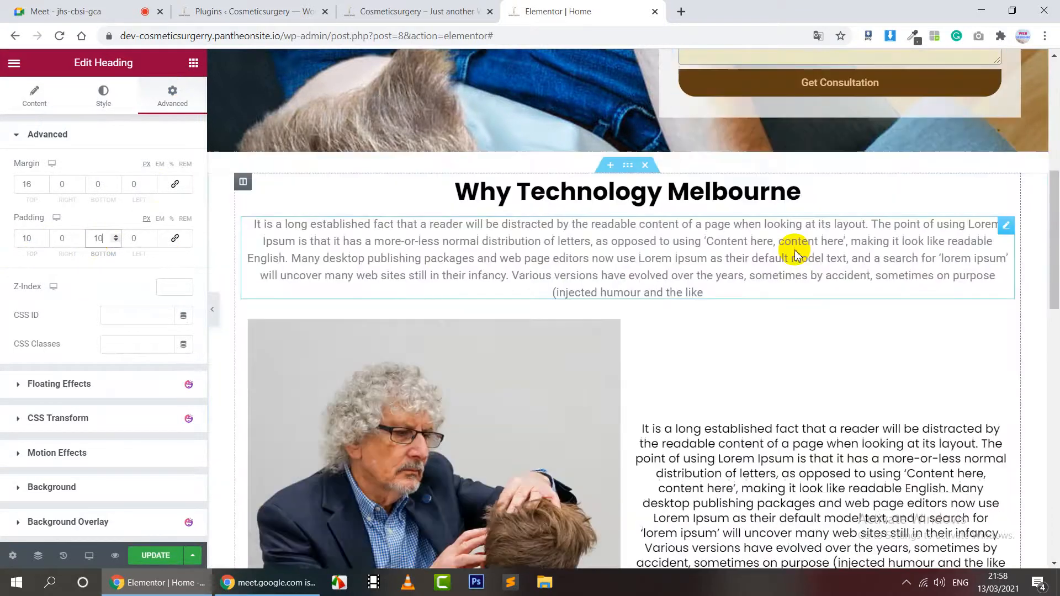
scroll(795, 255, down, 10)
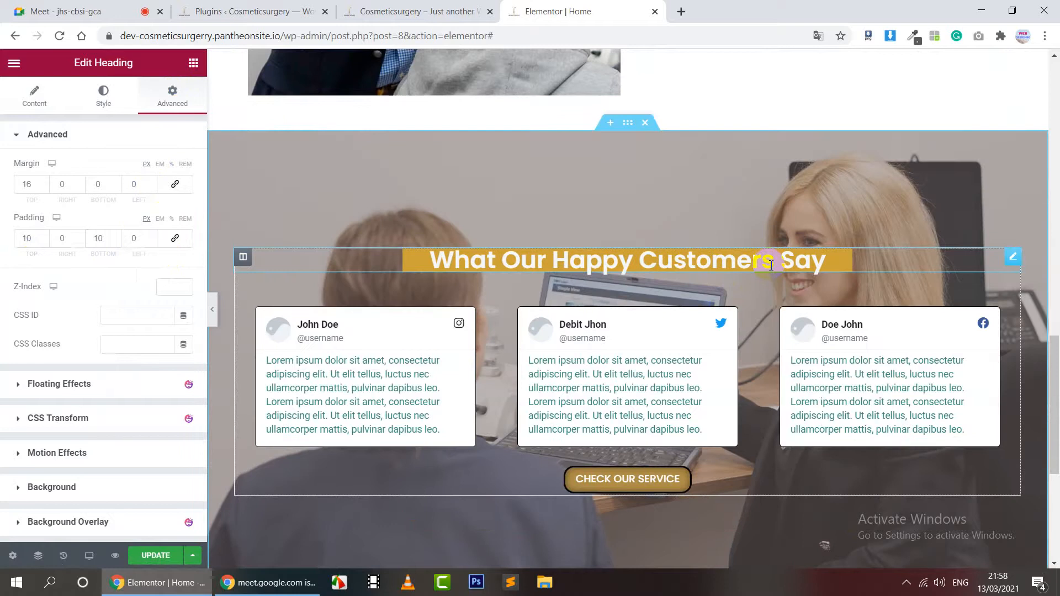
click(770, 266)
click(171, 101)
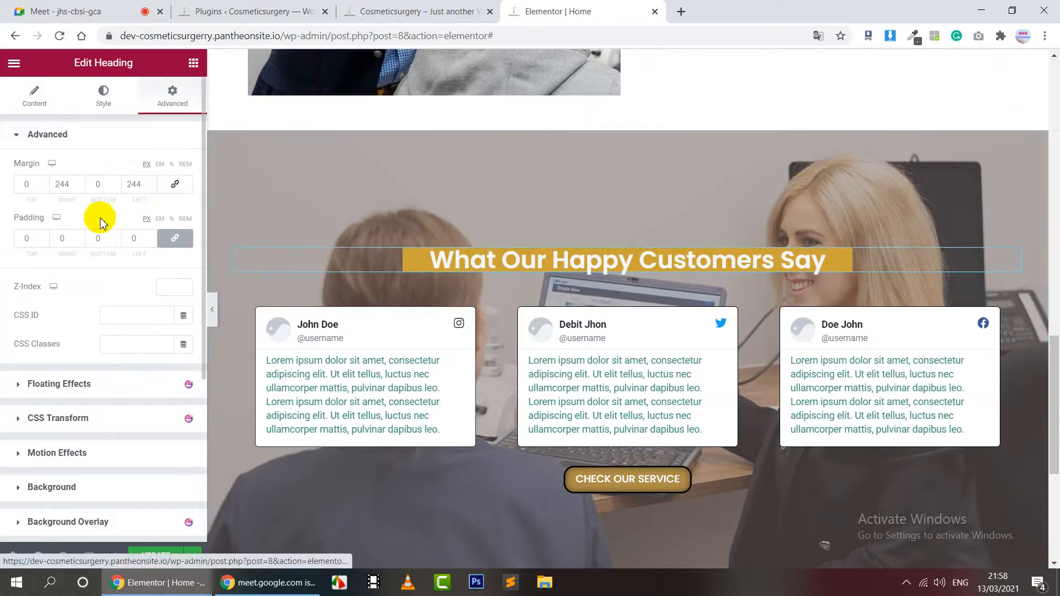
double_click(135, 238)
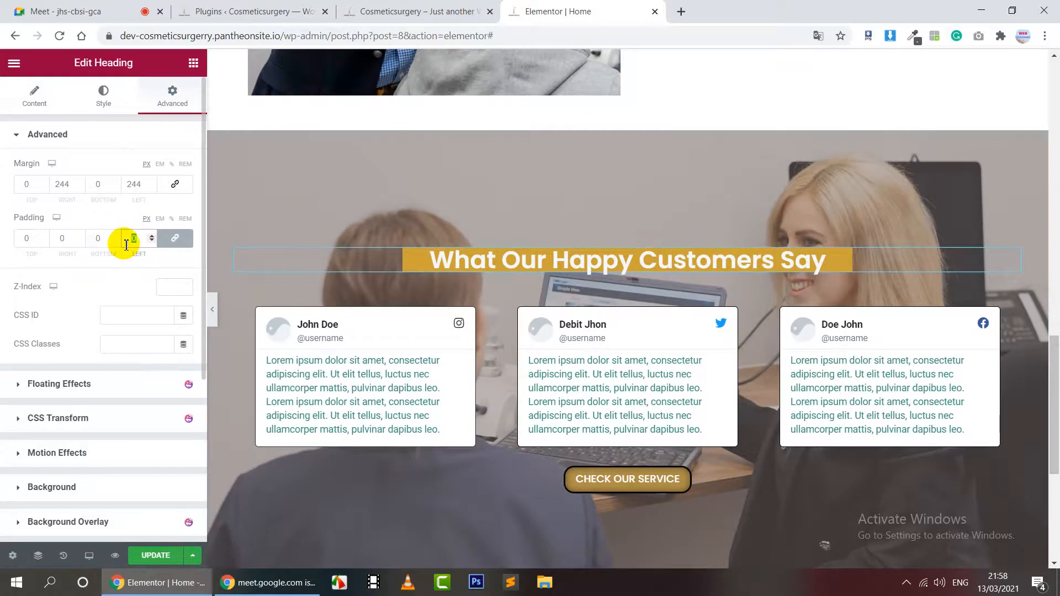
text(10)
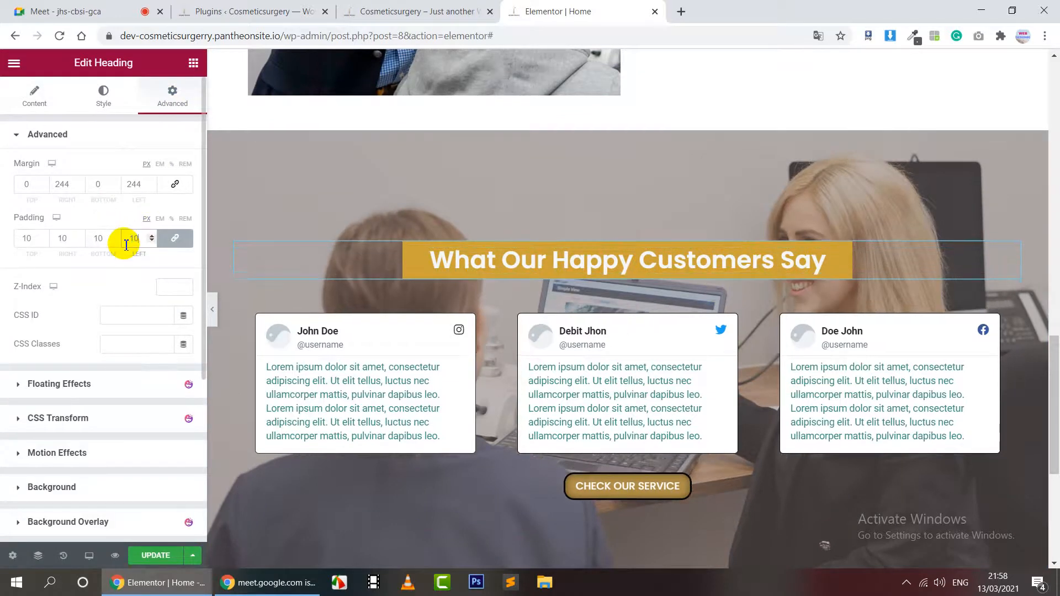
click(145, 269)
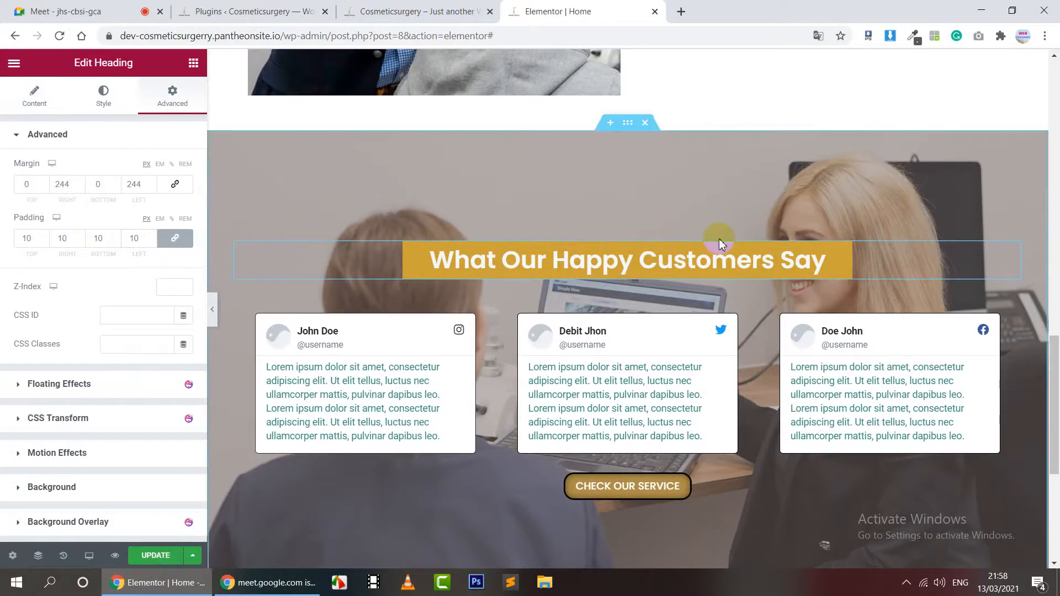
Open the email settings of the Book Your Free Consultation form
scroll(719, 238, up, 15)
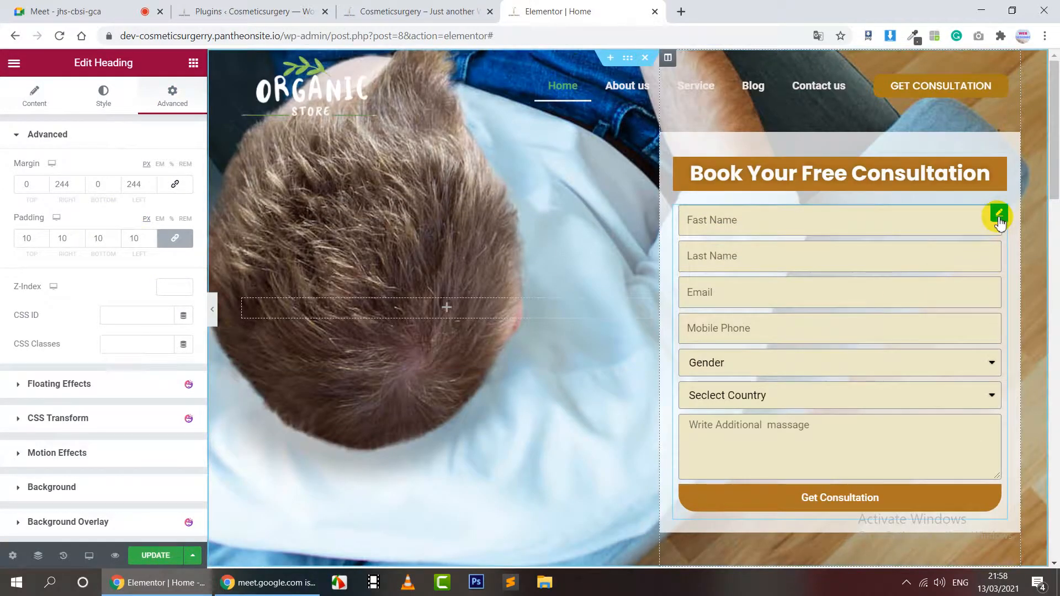
click(999, 216)
scroll(66, 420, down, 5)
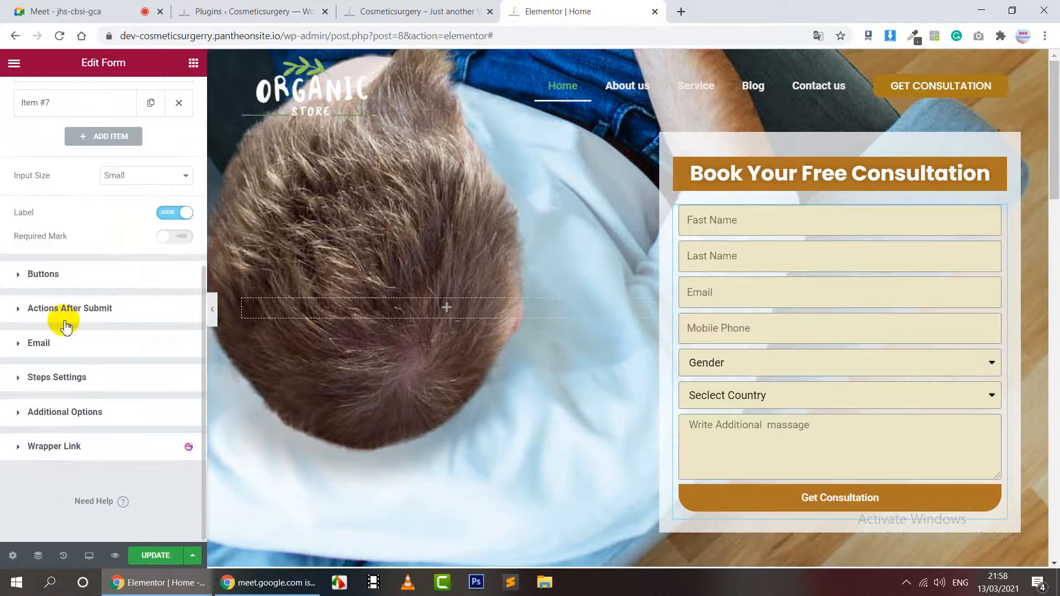
click(61, 353)
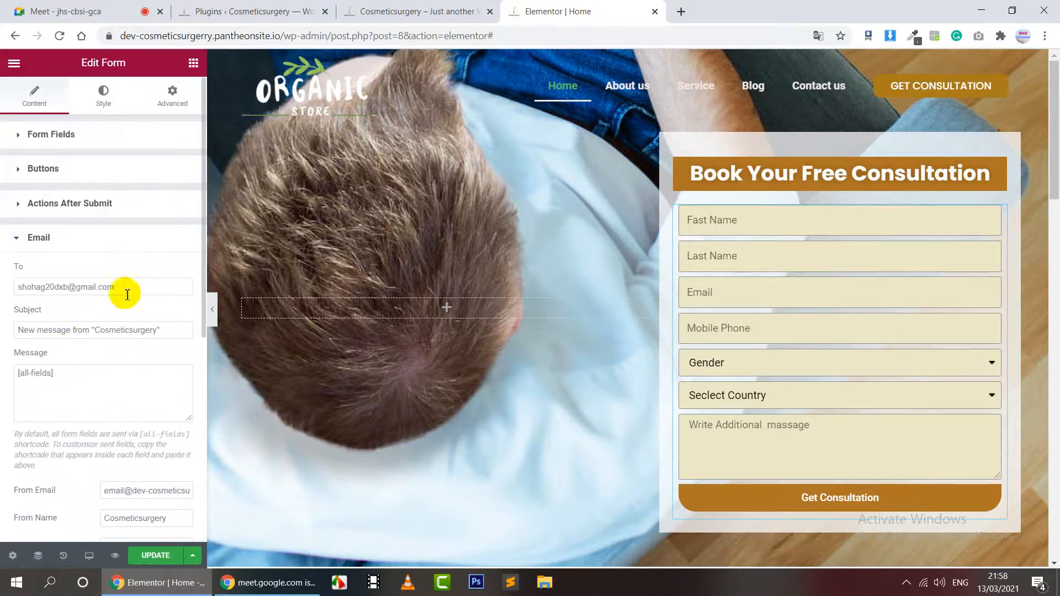
Try to replace the recipient e-mail address of the consultation form, and undo the edit
drag(123, 288, 3, 303)
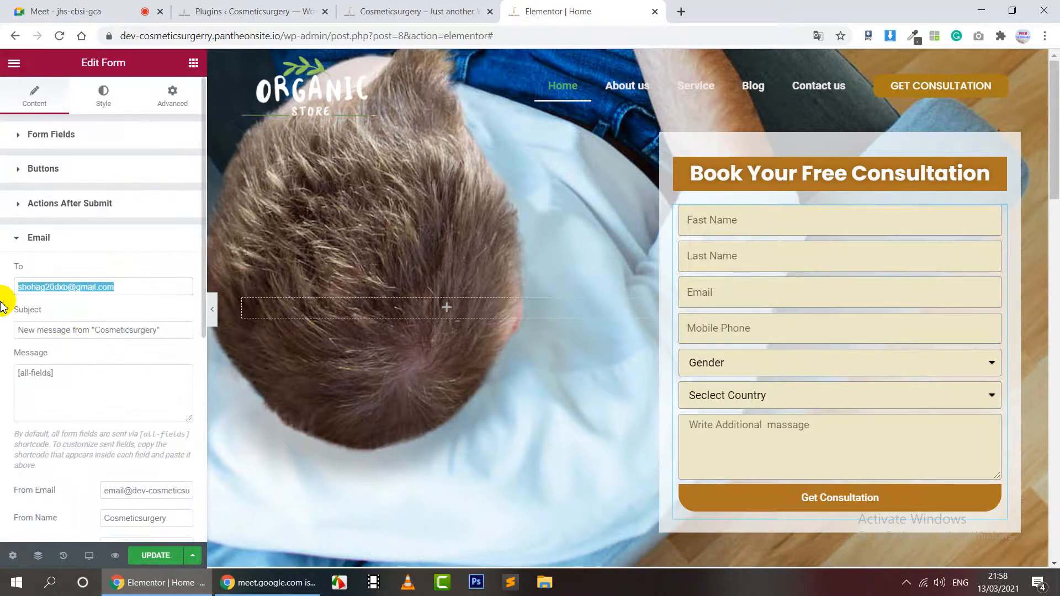
text(web)
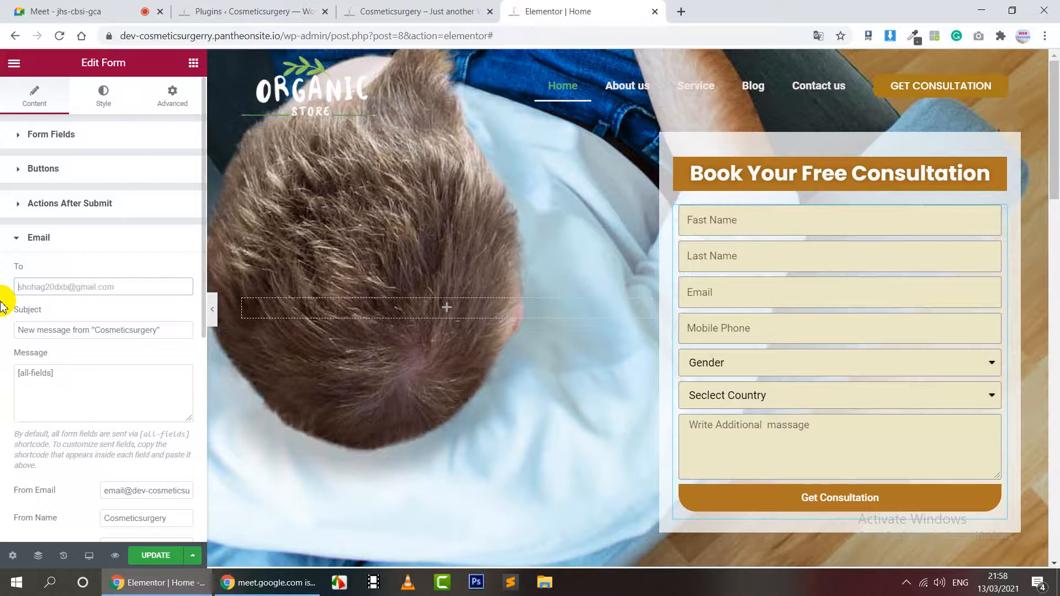
text(www)
key(BackSpace)
text(www.r)
key(BackSpace)
key(BackSpace)
key(BackSpace)
key(BackSpace)
key(BackSpace)
text(webdef)
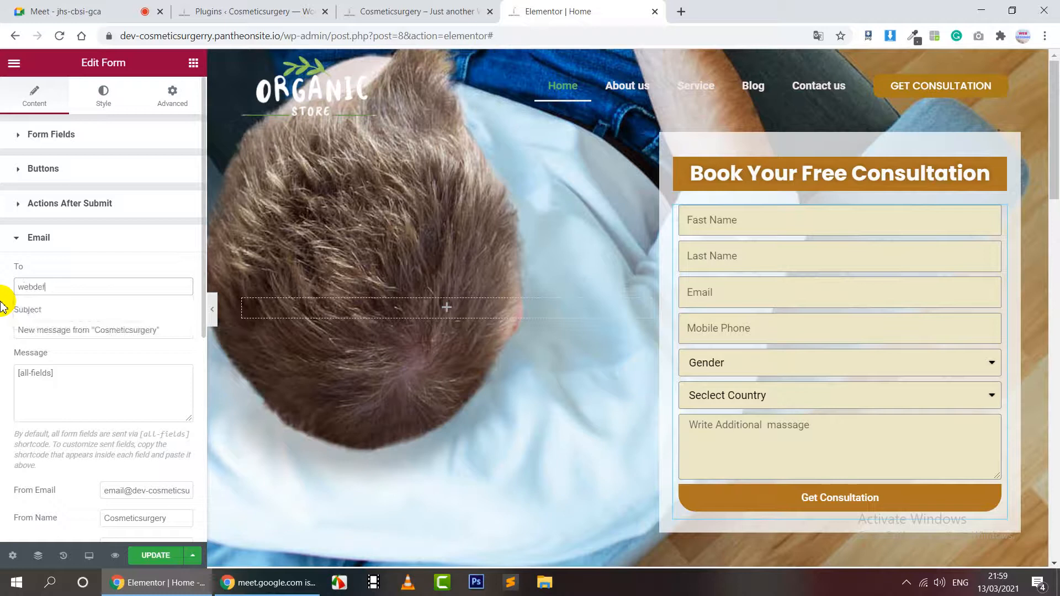
key(BackSpace)
key(BackSpace)
key(BackSpace)
key(ctrl+z)
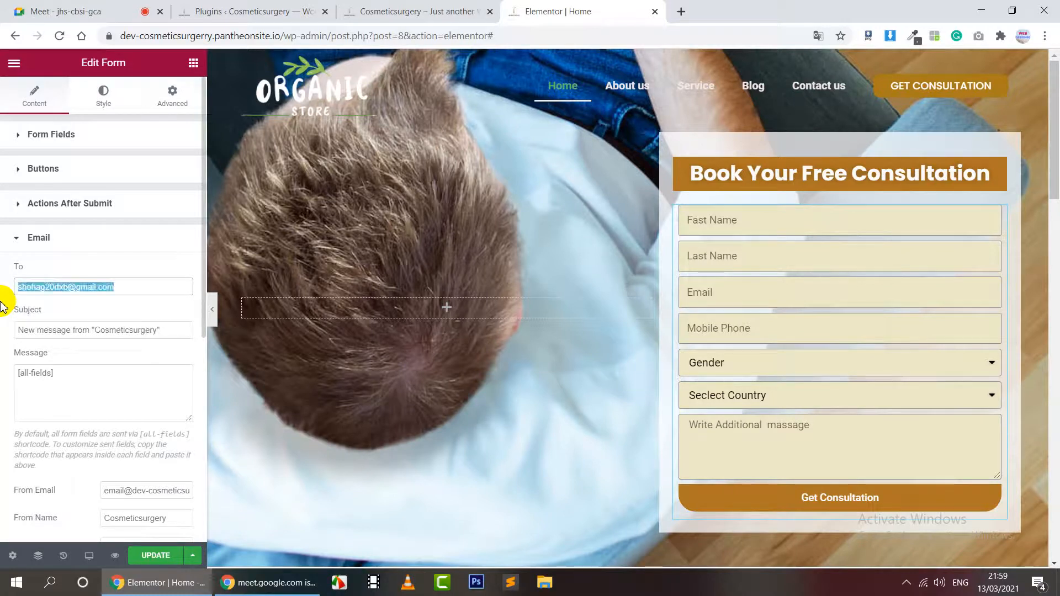
click(63, 310)
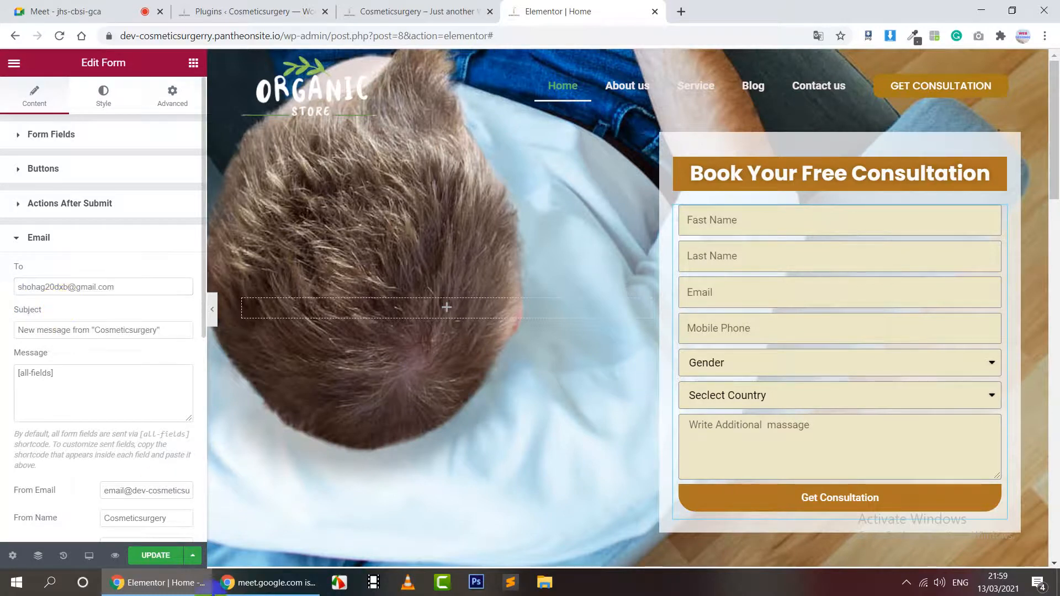
Update the home page with the heading changes and reload the live home page
click(157, 559)
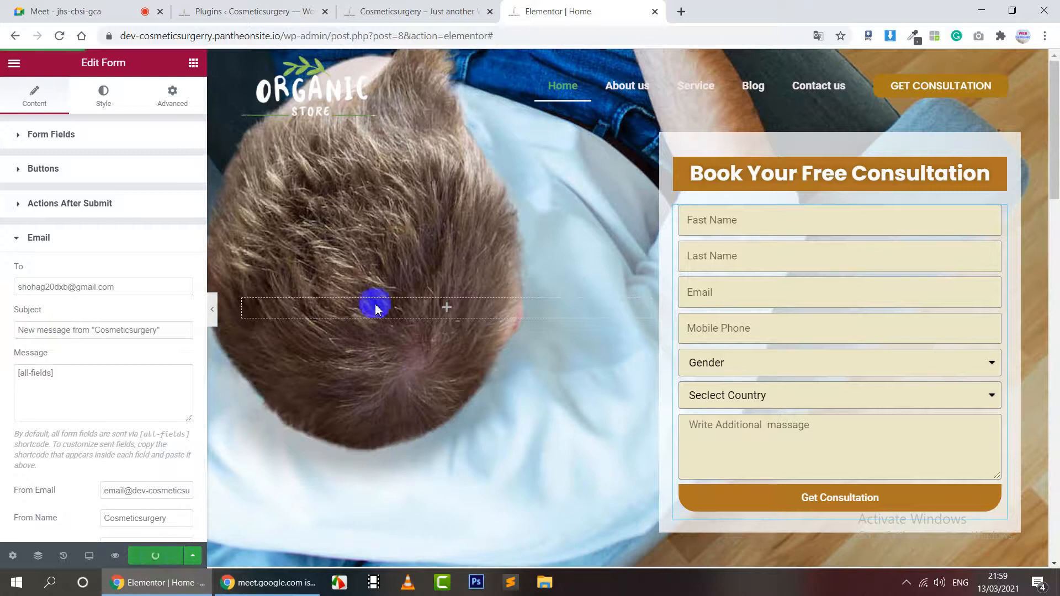
click(417, 8)
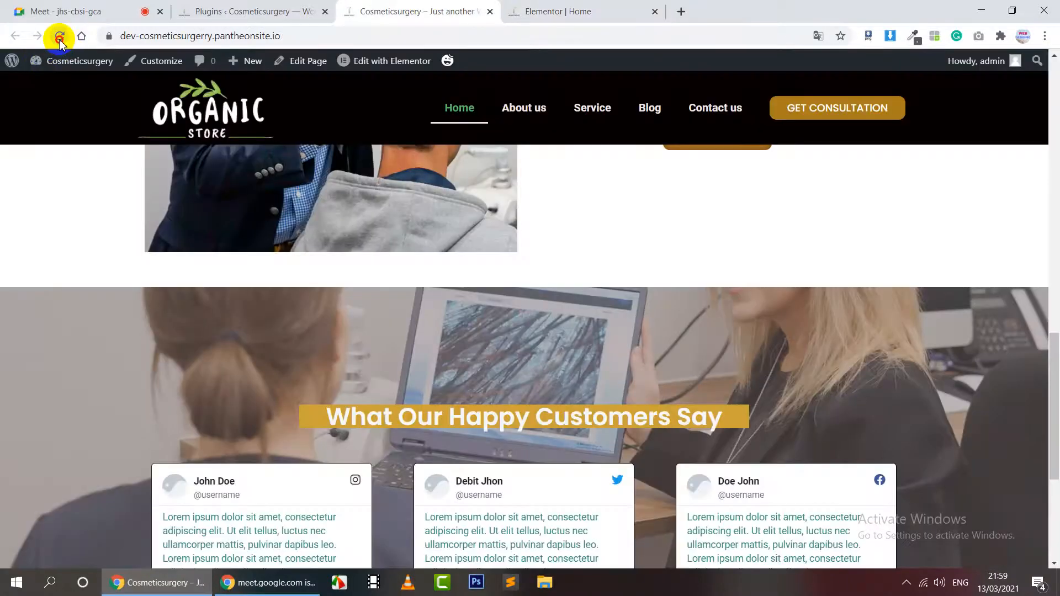
click(59, 37)
click(64, 11)
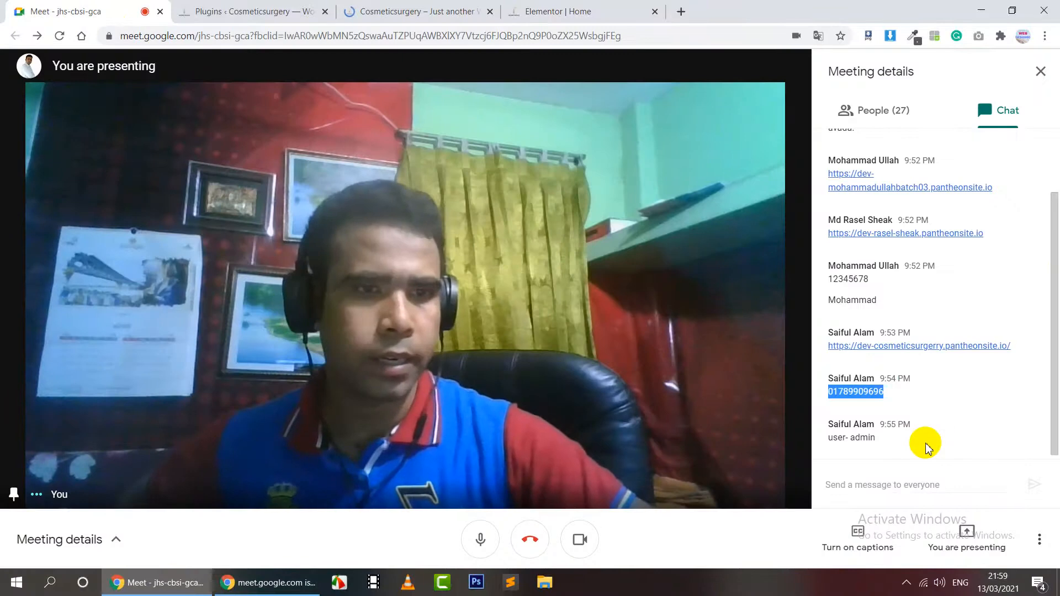
click(442, 11)
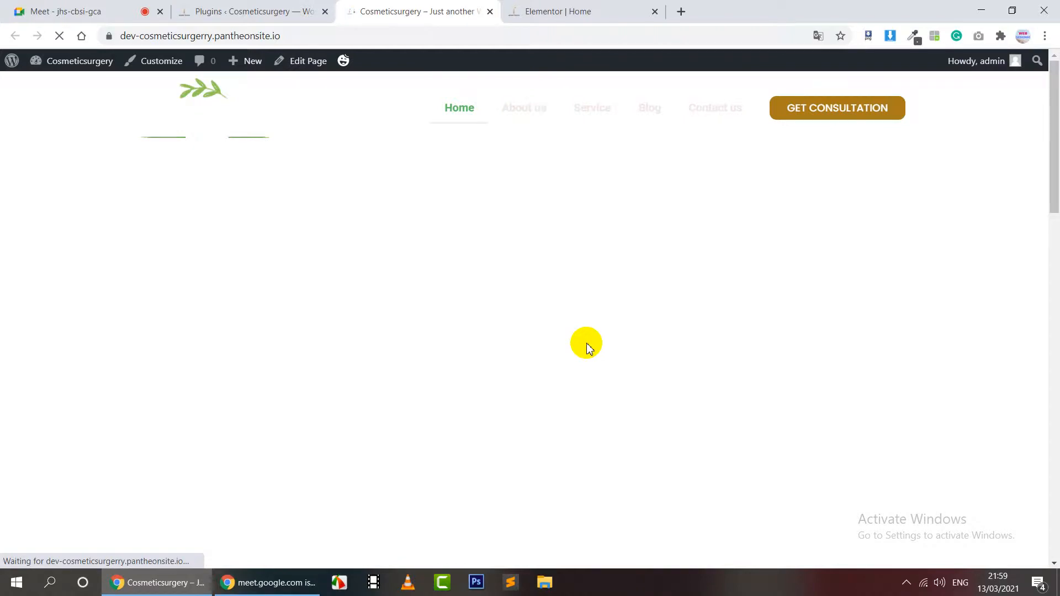
Open the WordPress admin of astra.themonroefactor.com in a new browser tab
click(681, 11)
text(astra.themonroefactor.com)
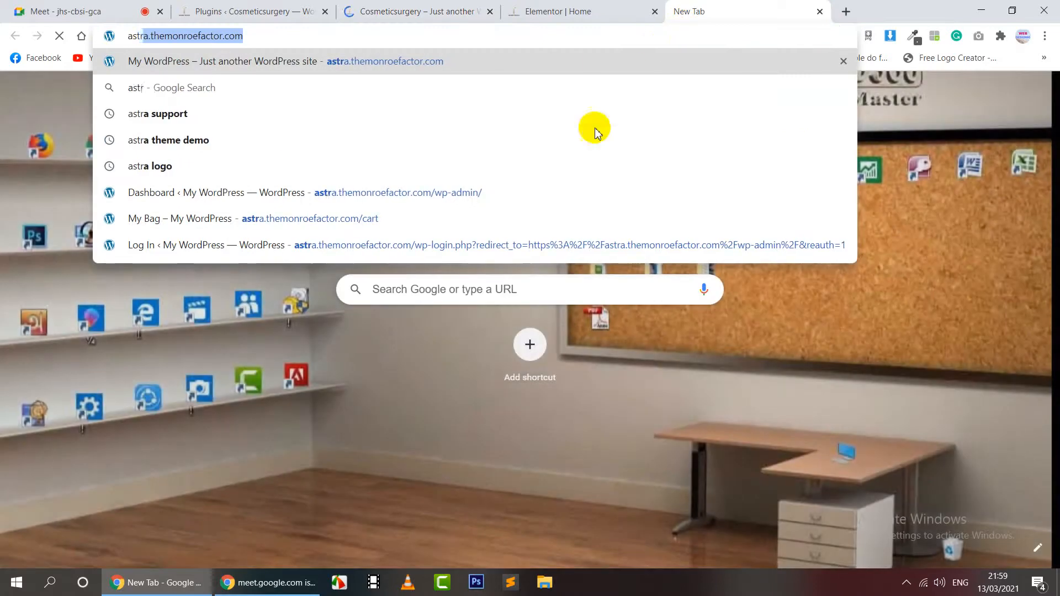
click(505, 191)
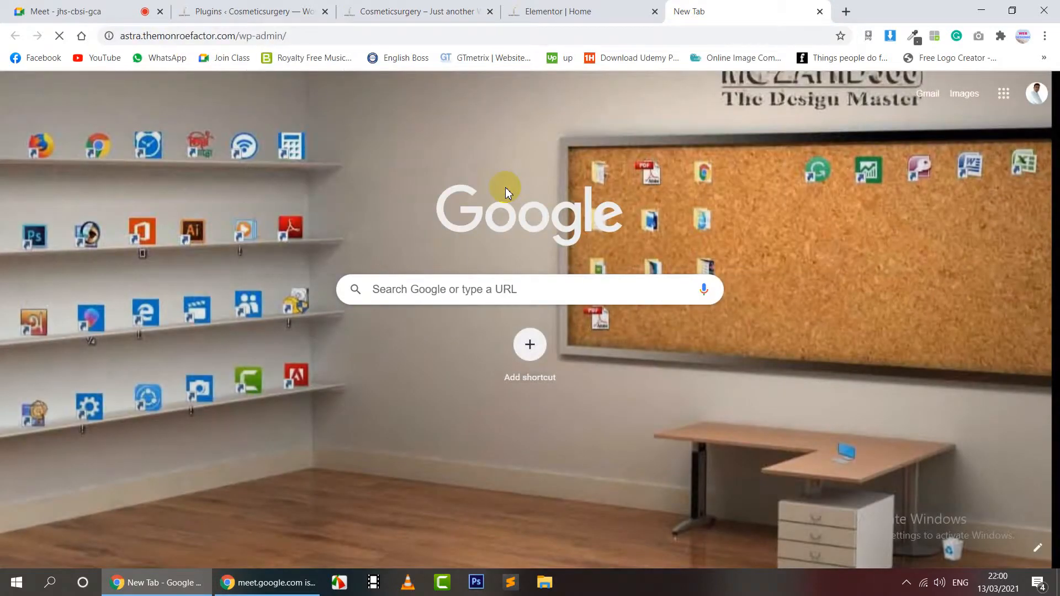
On the live home page, fill in the consultation form's first name, last name, e-mail and mobile phone, using the saved contact details
click(418, 15)
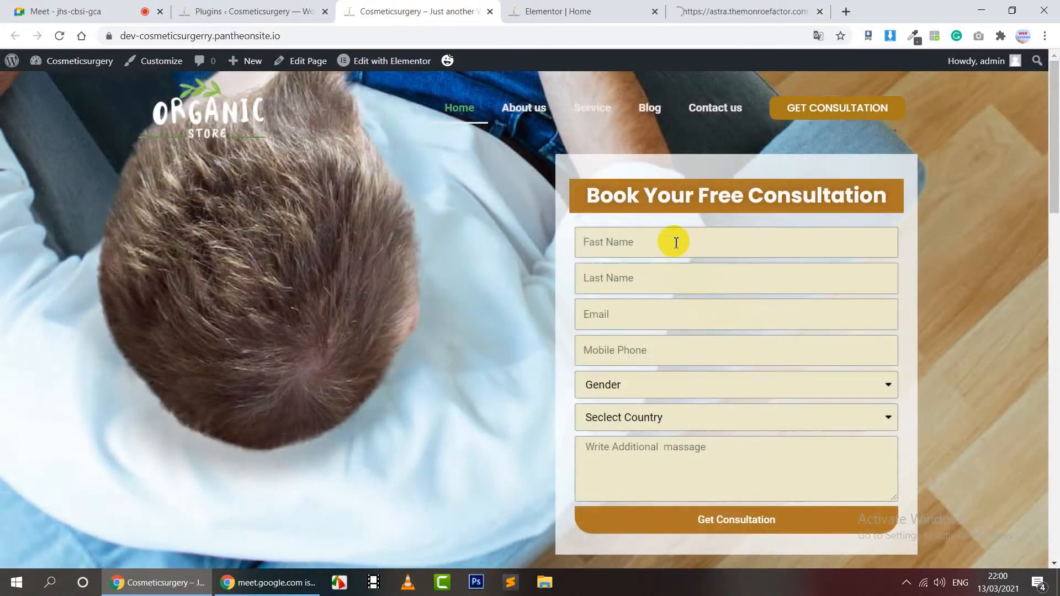
click(676, 242)
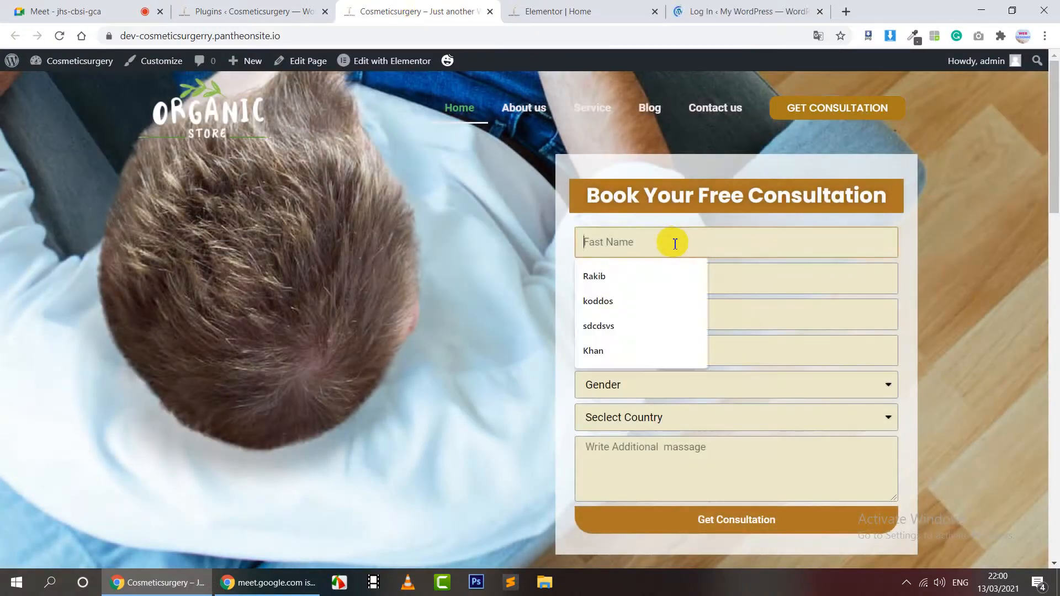
click(657, 271)
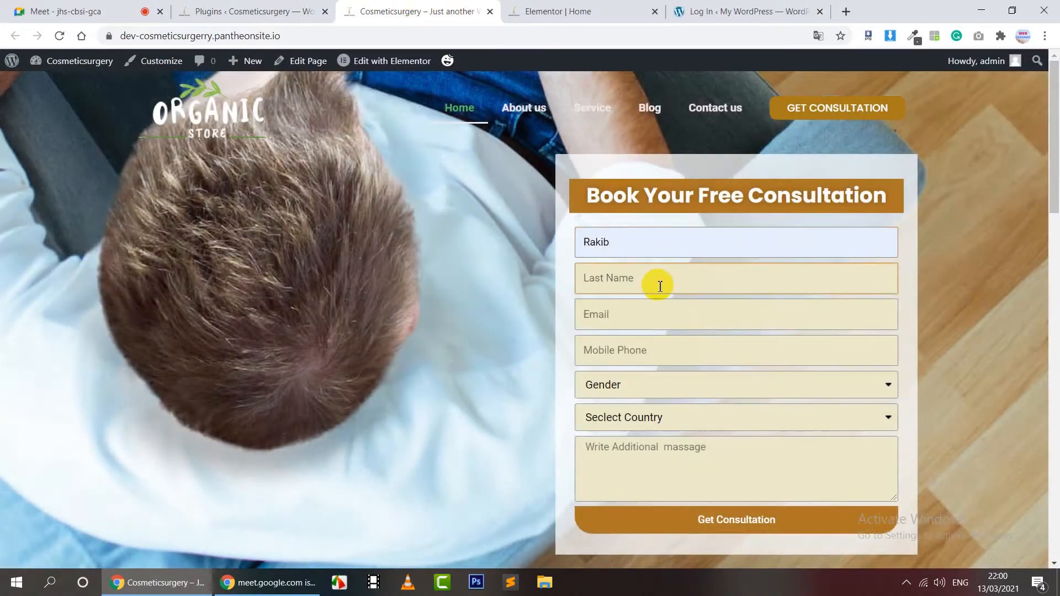
click(659, 286)
text(khan)
click(651, 327)
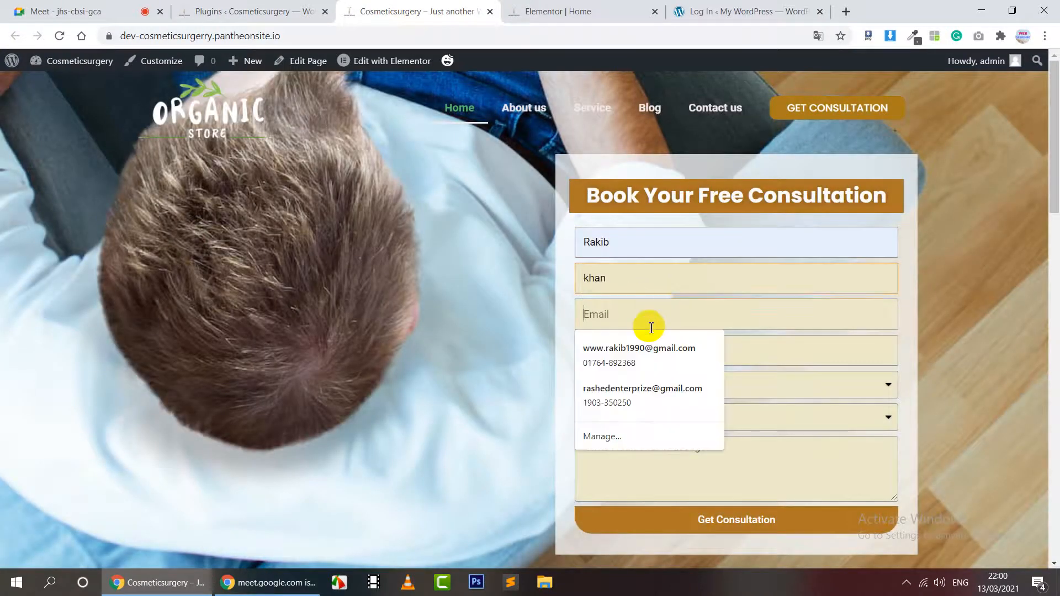
click(640, 348)
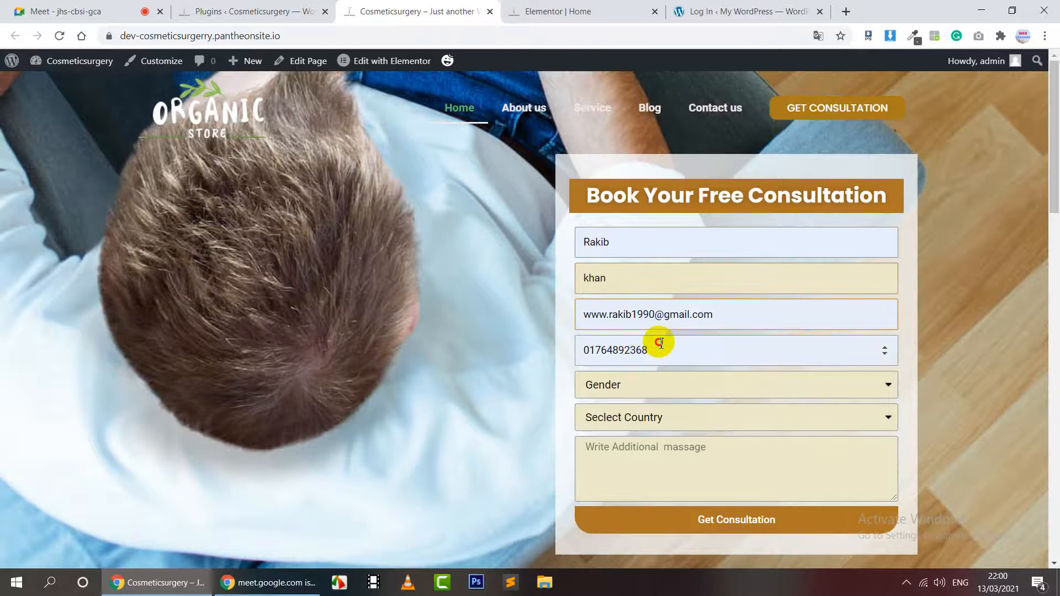
double_click(659, 343)
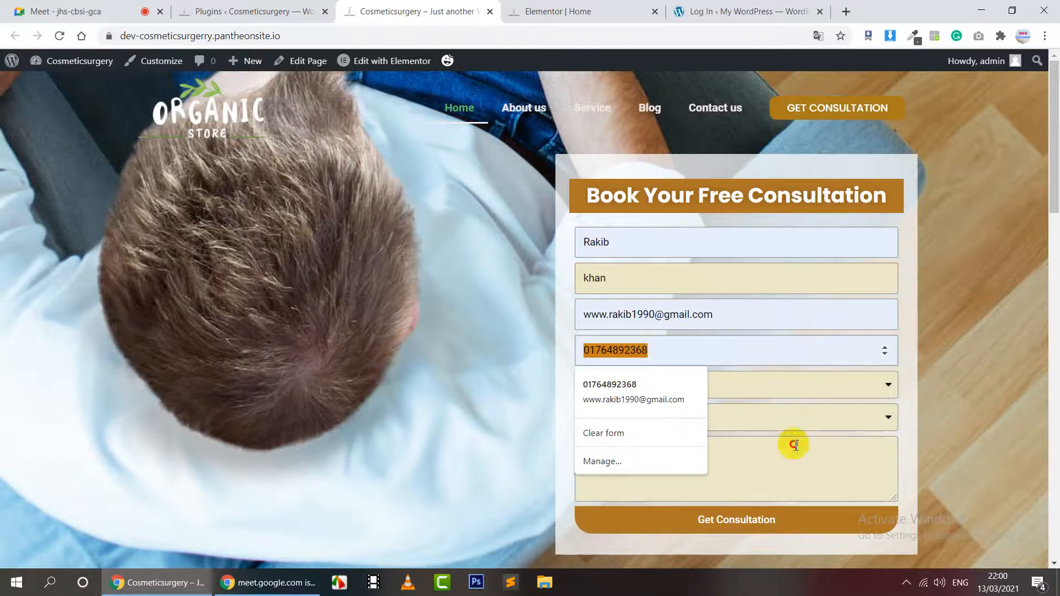
click(766, 446)
Choose Newzeland as the country and Male as the gender in the consultation form
click(668, 421)
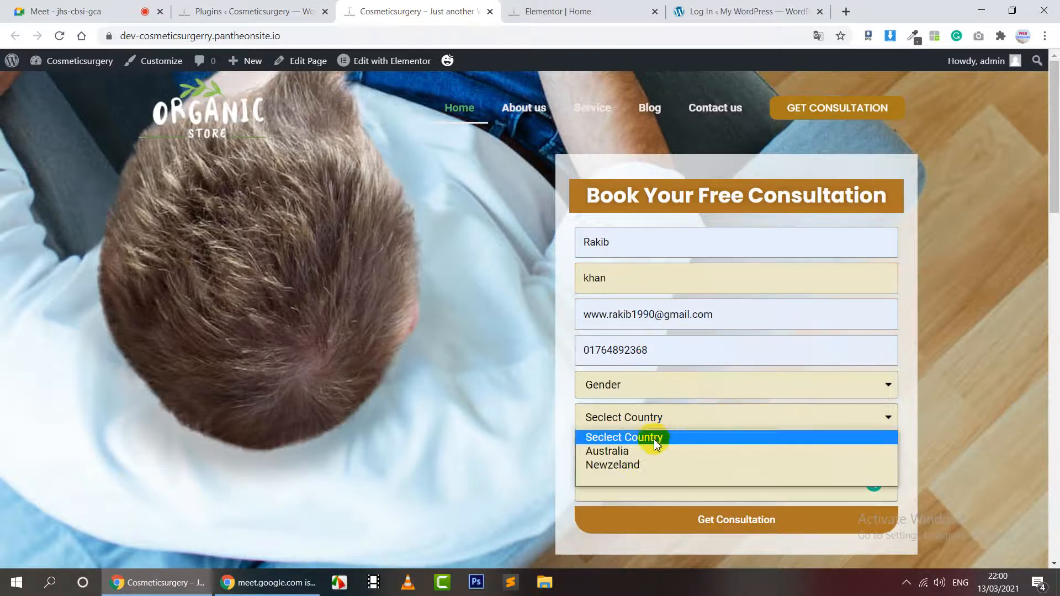
click(635, 464)
click(647, 388)
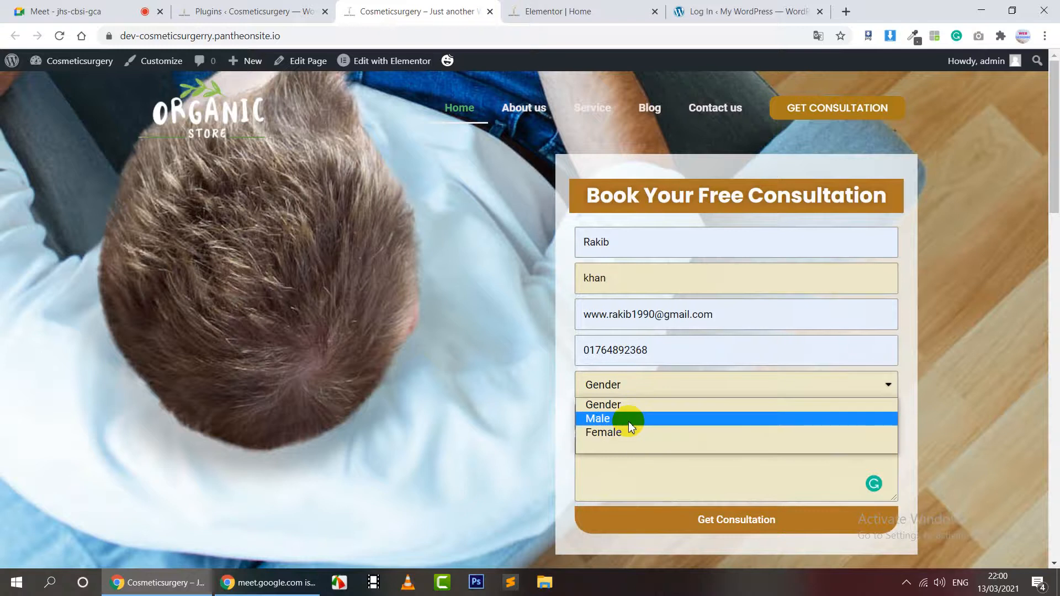
click(631, 422)
Submit the astra.themonroefactor.com WordPress login with the prefilled credentials, and close that site's browser tab
click(738, 13)
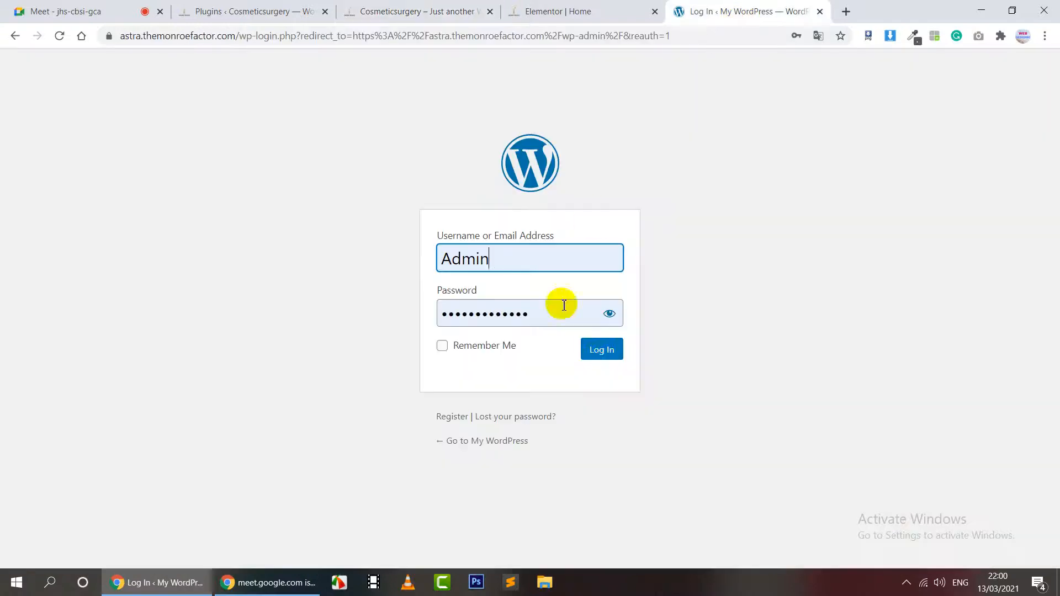
click(600, 353)
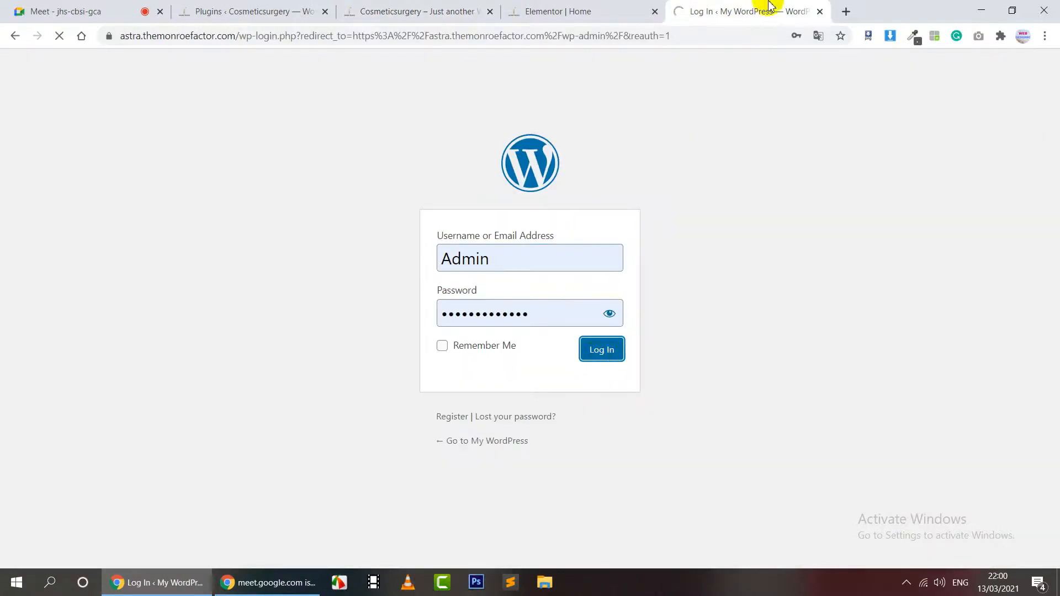
click(821, 13)
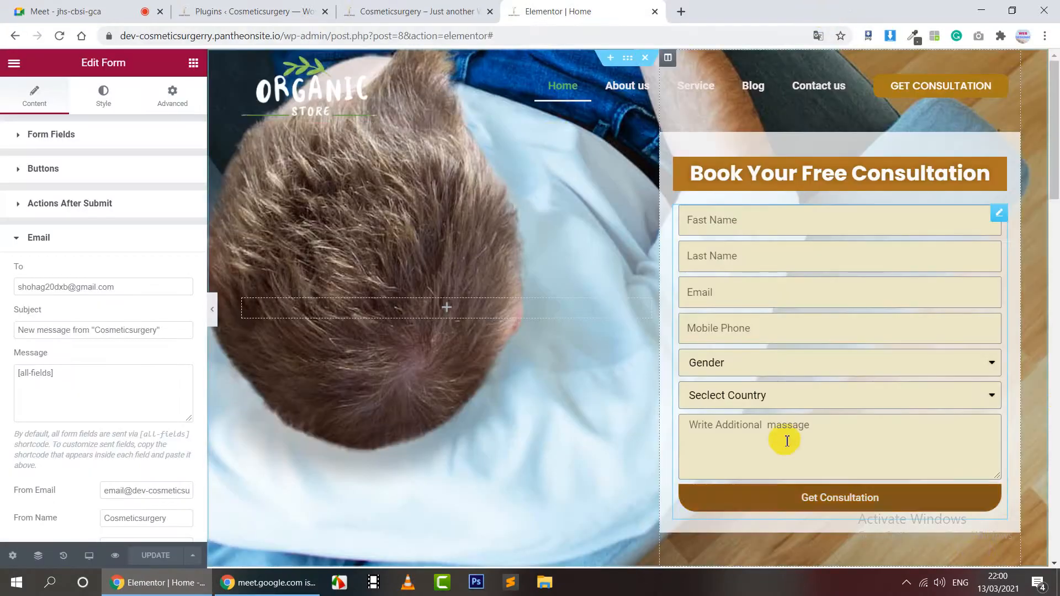
Enter "this is testing" as the additional message on the live consultation form and submit the form
click(432, 12)
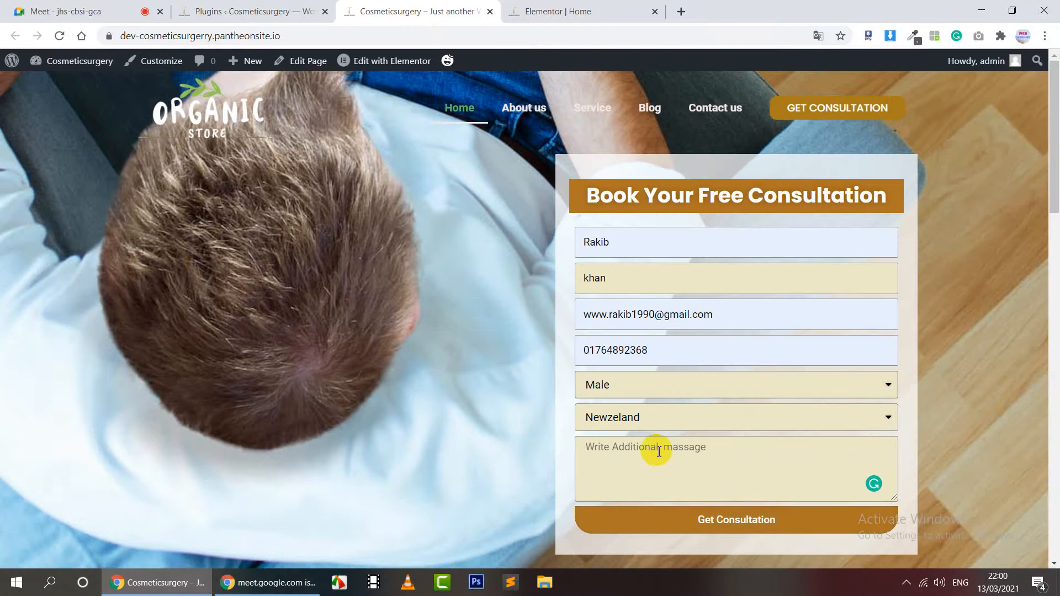
text(this si)
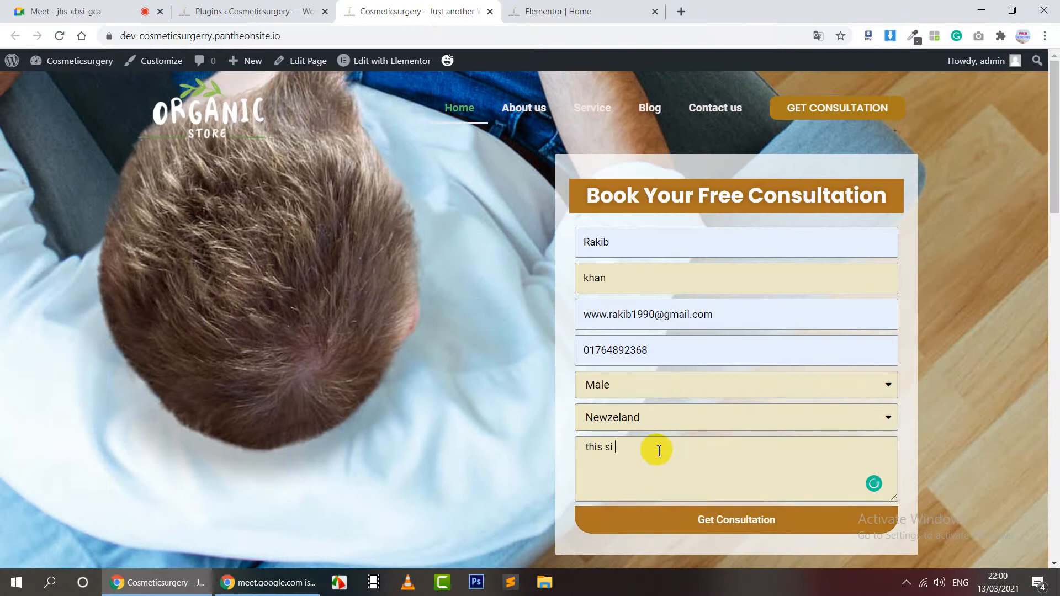
key(BackSpace)
key(BackSpace)
text(is testing)
click(745, 531)
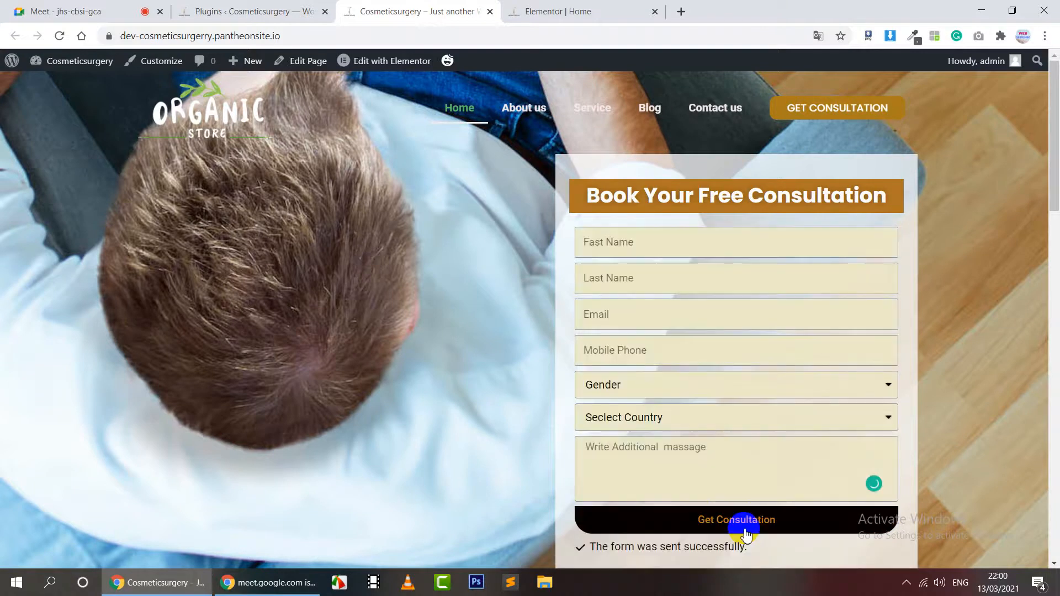
scroll(753, 505, down, 2)
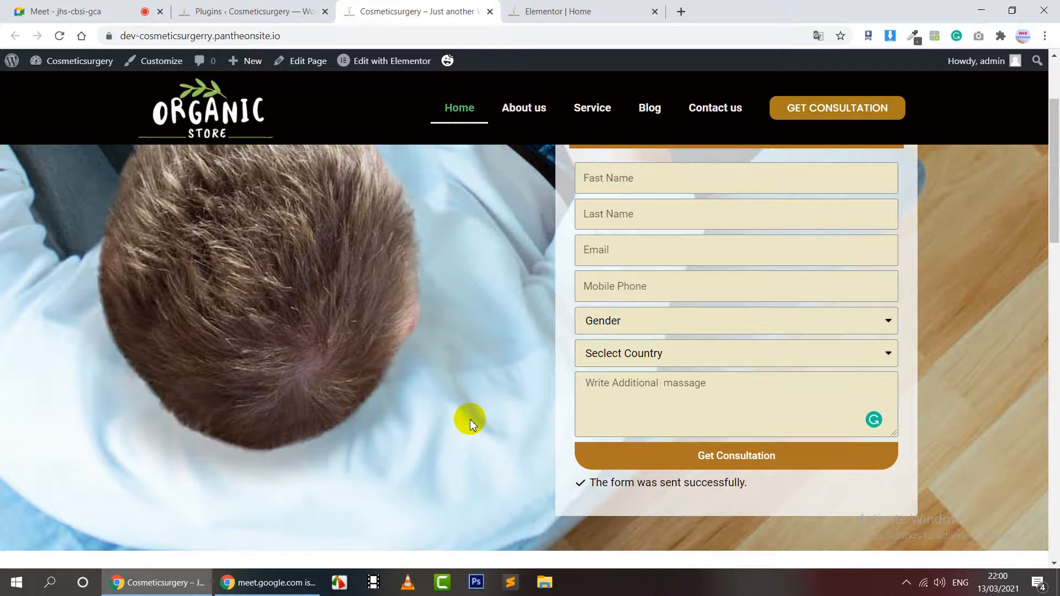
scroll(470, 424, up, 1)
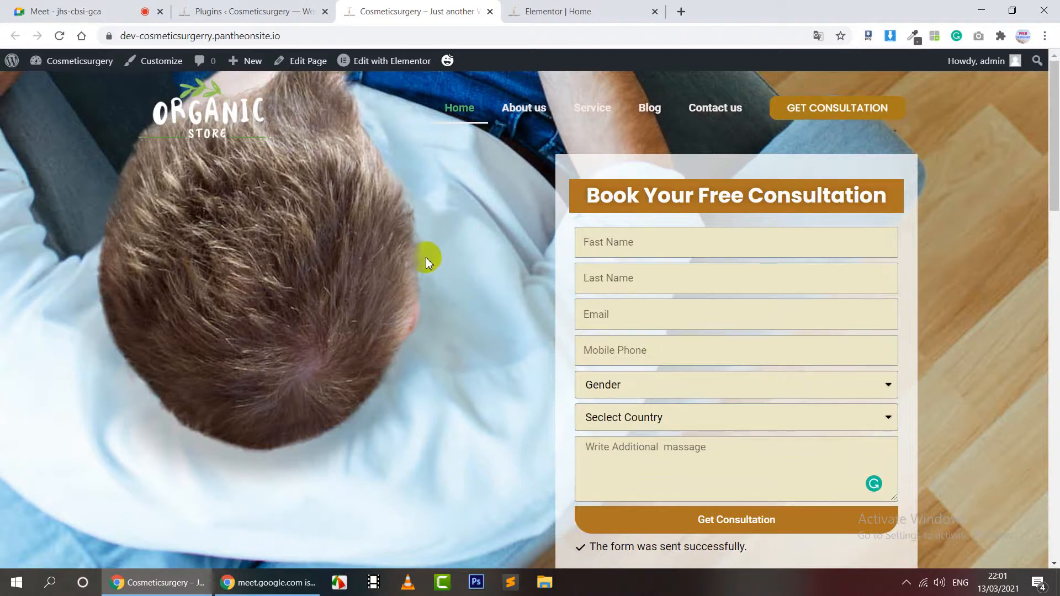
In the WordPress admin, go to the page for adding new plugins and search for "smtp"
click(256, 9)
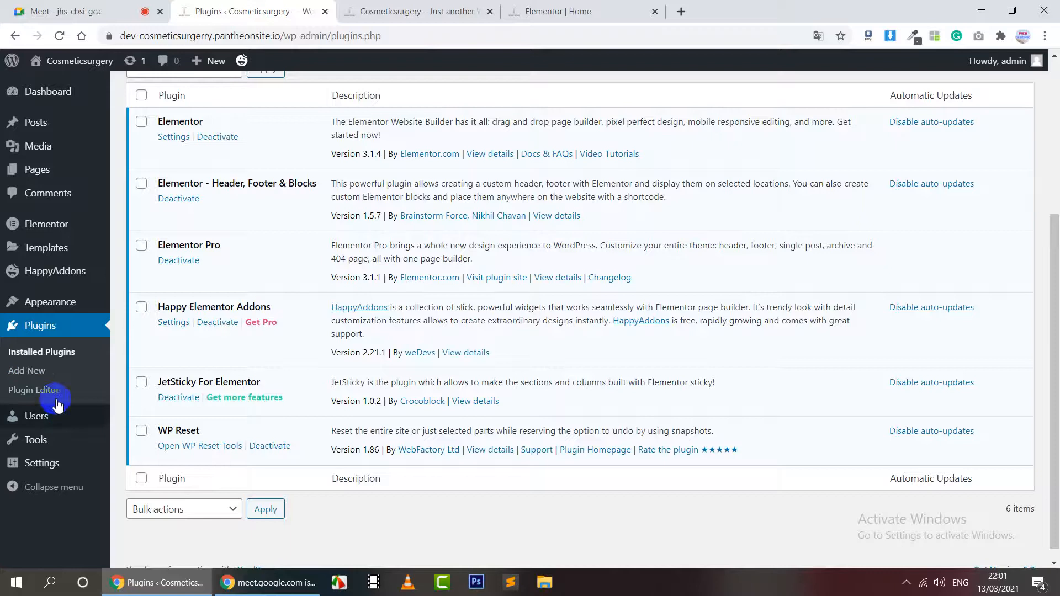
click(42, 374)
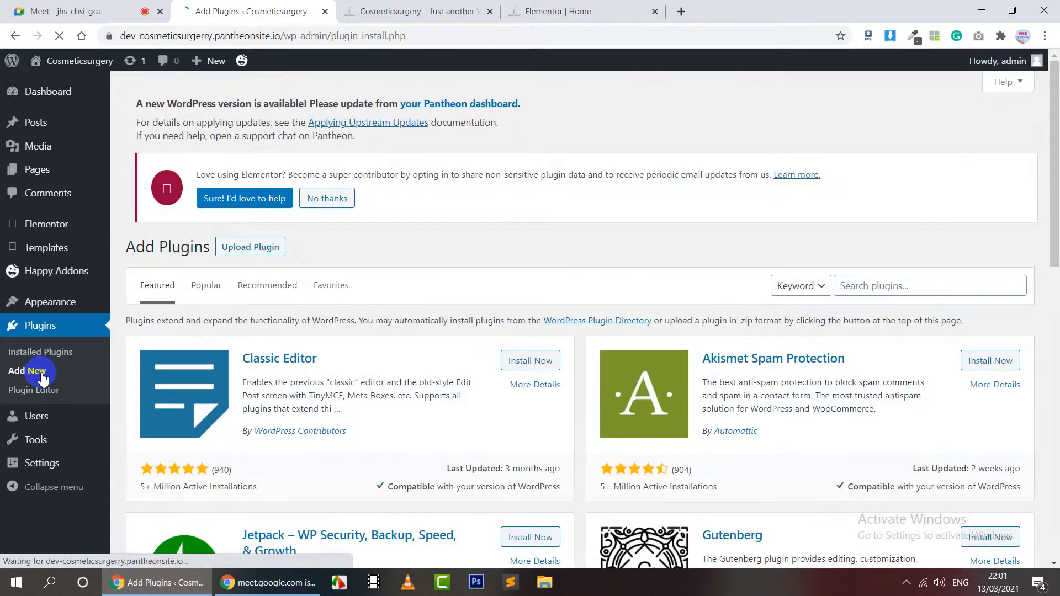
click(890, 285)
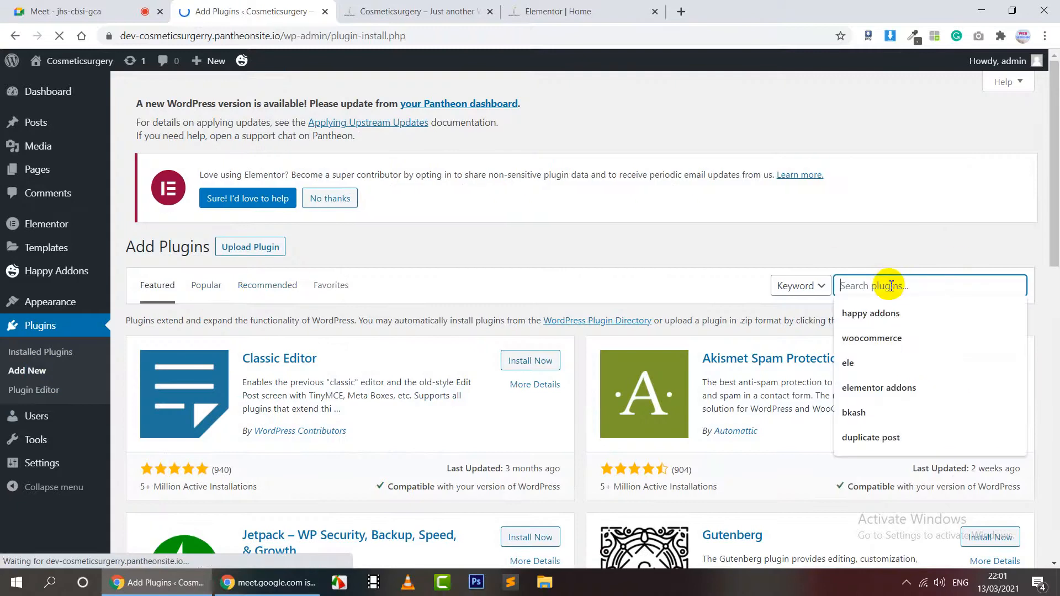
text(smtp)
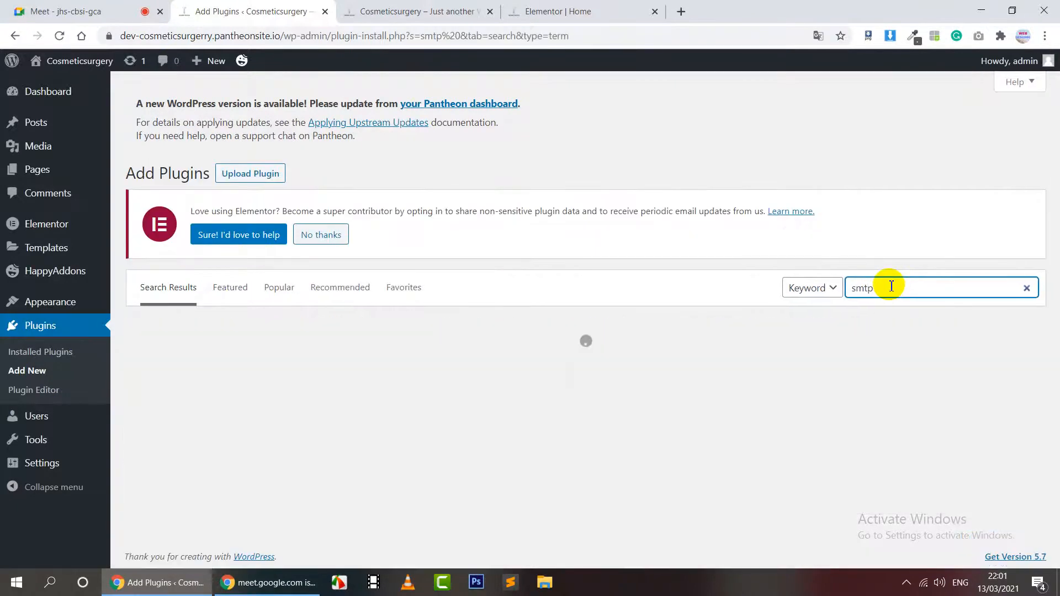
Install and activate the WP Mail SMTP by WPForms plugin
click(544, 366)
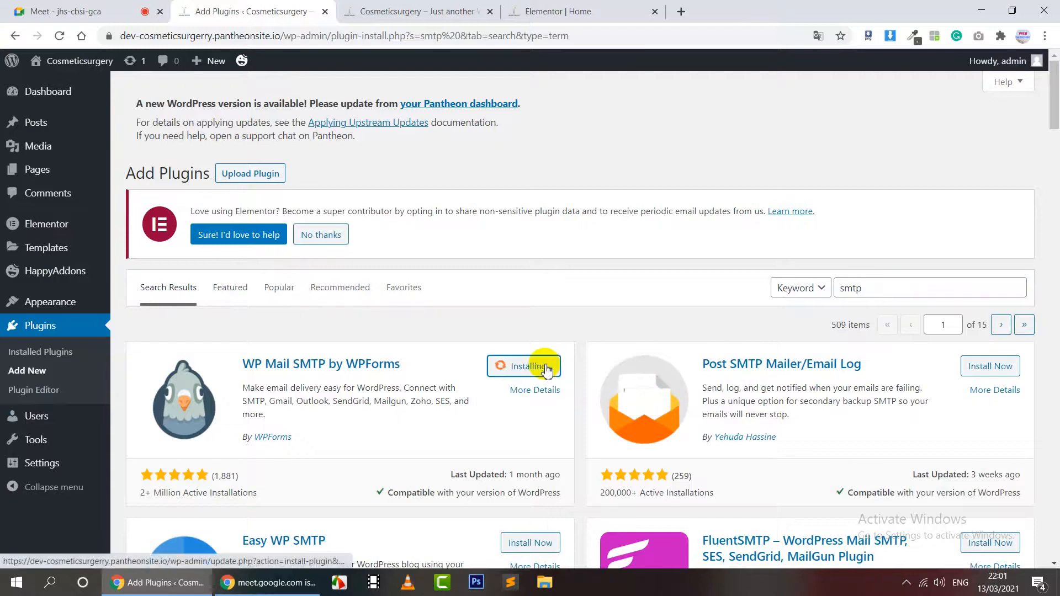
scroll(543, 348, down, 1)
scroll(546, 347, down, 1)
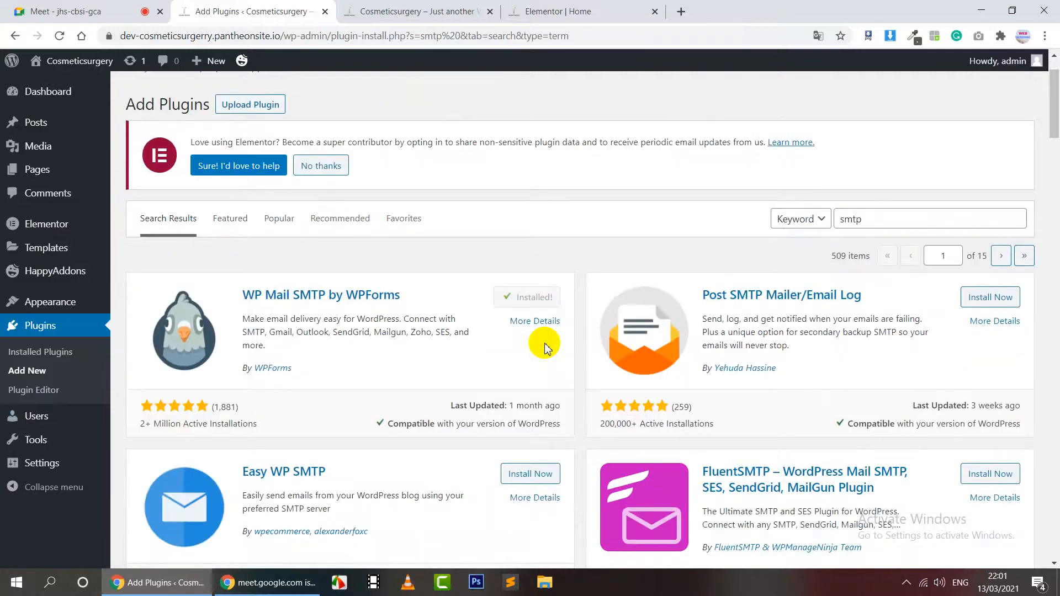
click(550, 304)
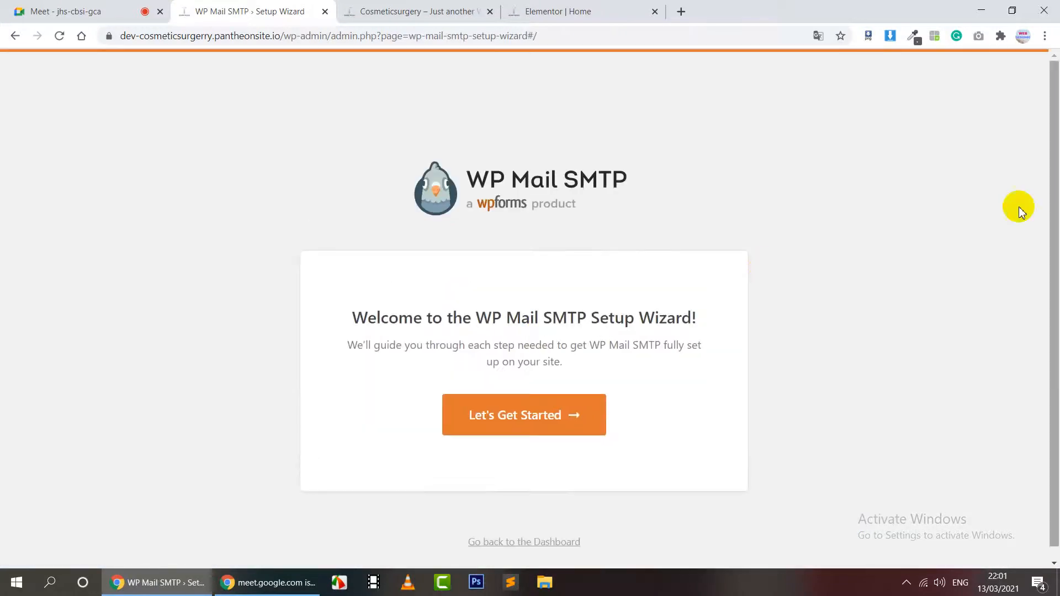
Skip the WP Mail SMTP setup wizard and look over the plugin's general settings
click(538, 530)
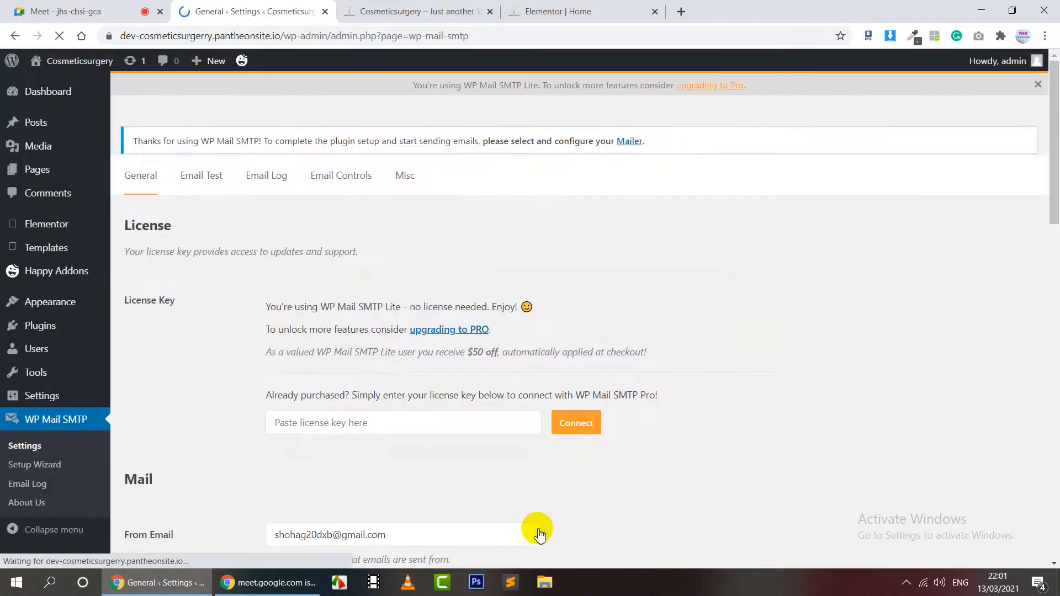
scroll(673, 261, down, 4)
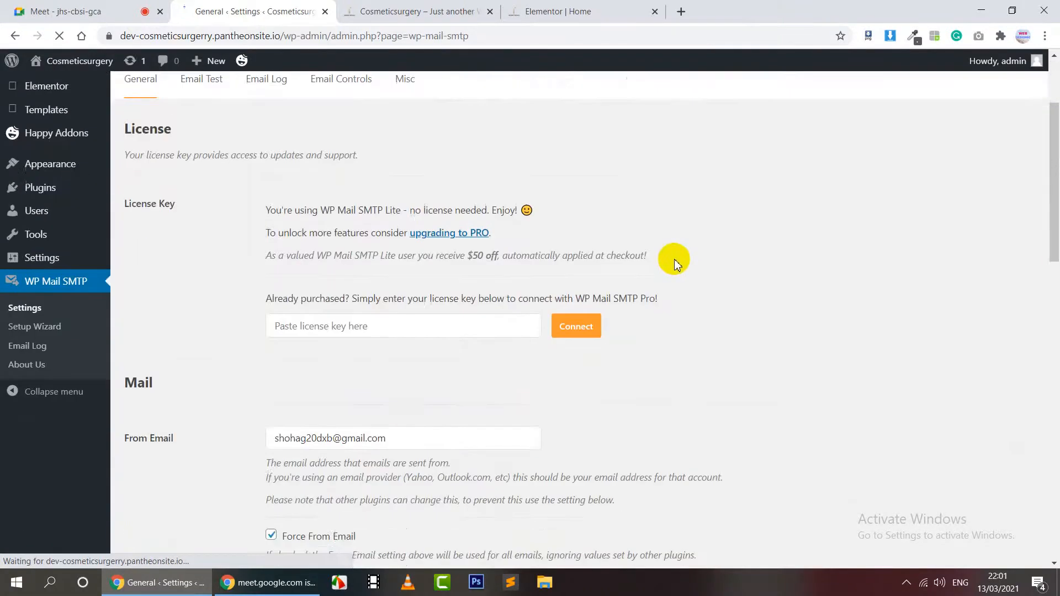
scroll(677, 260, up, 4)
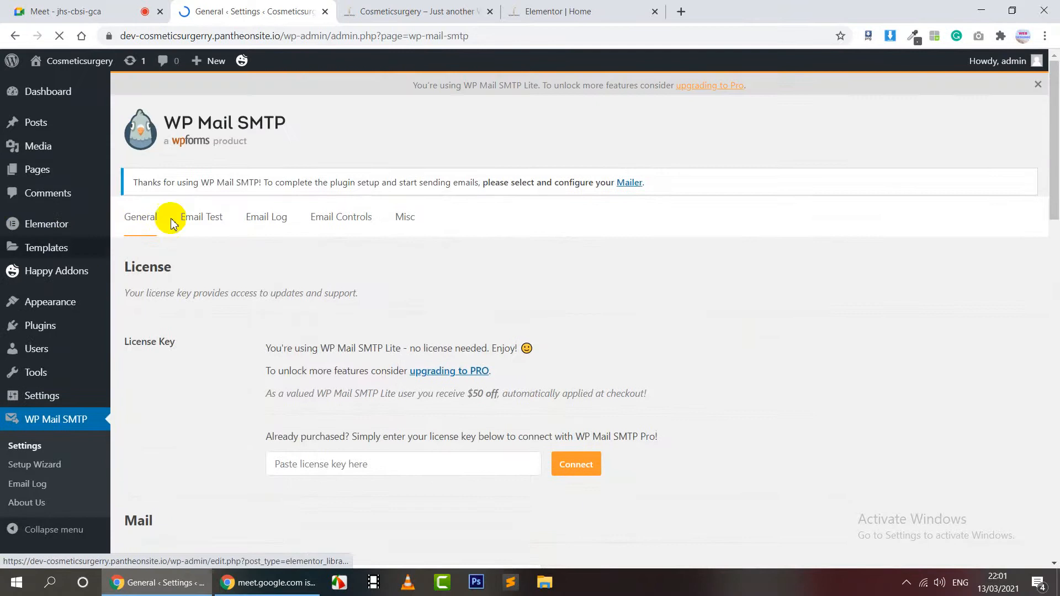
scroll(345, 261, down, 2)
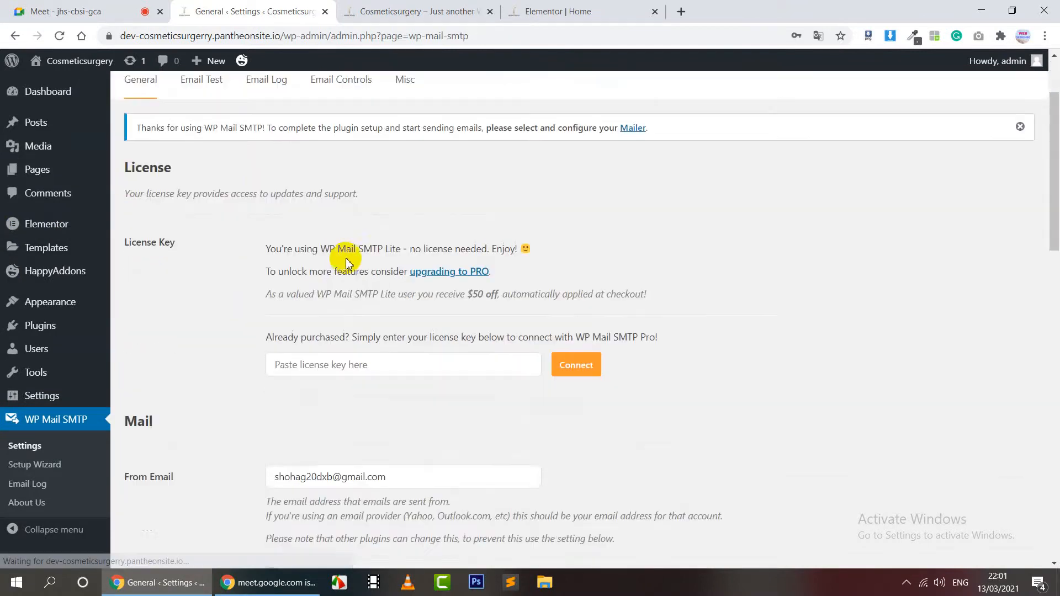
scroll(159, 208, up, 2)
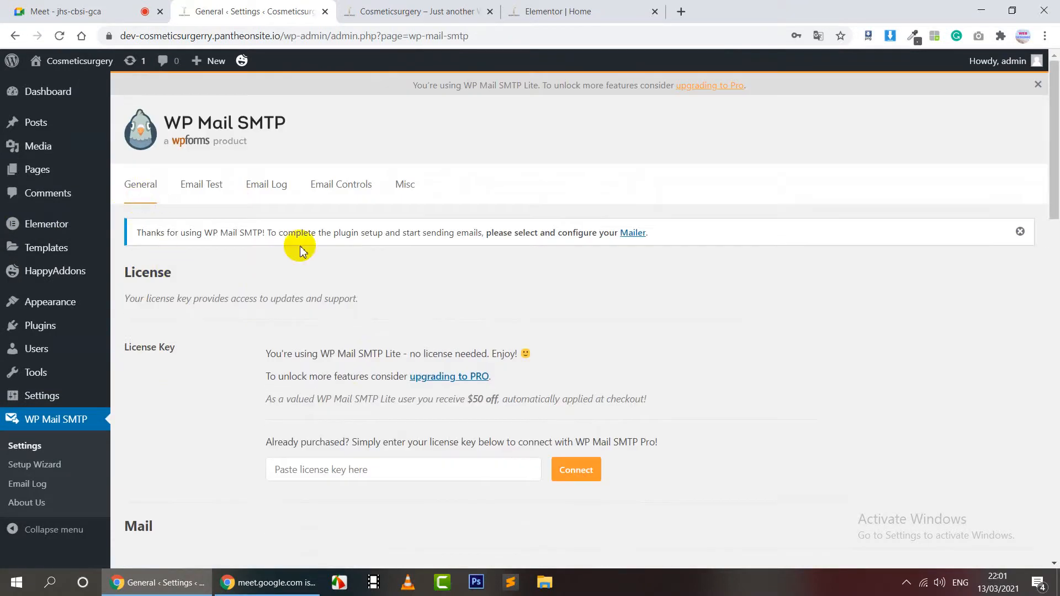
Enable Force From Name in the Mail settings and change the From Name to "FFC Batch-2"
scroll(296, 244, down, 5)
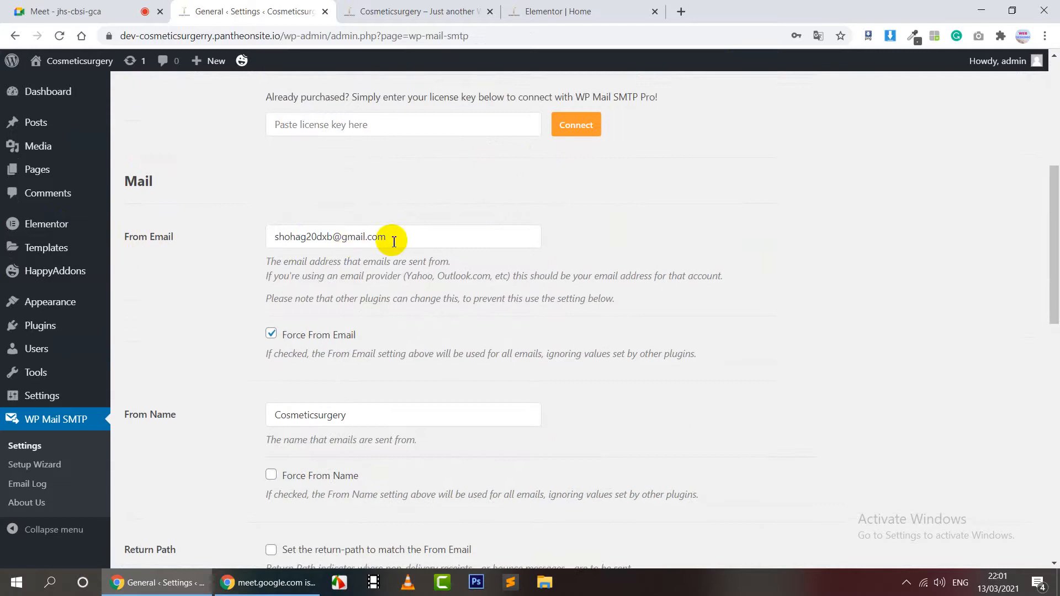
scroll(392, 237, down, 3)
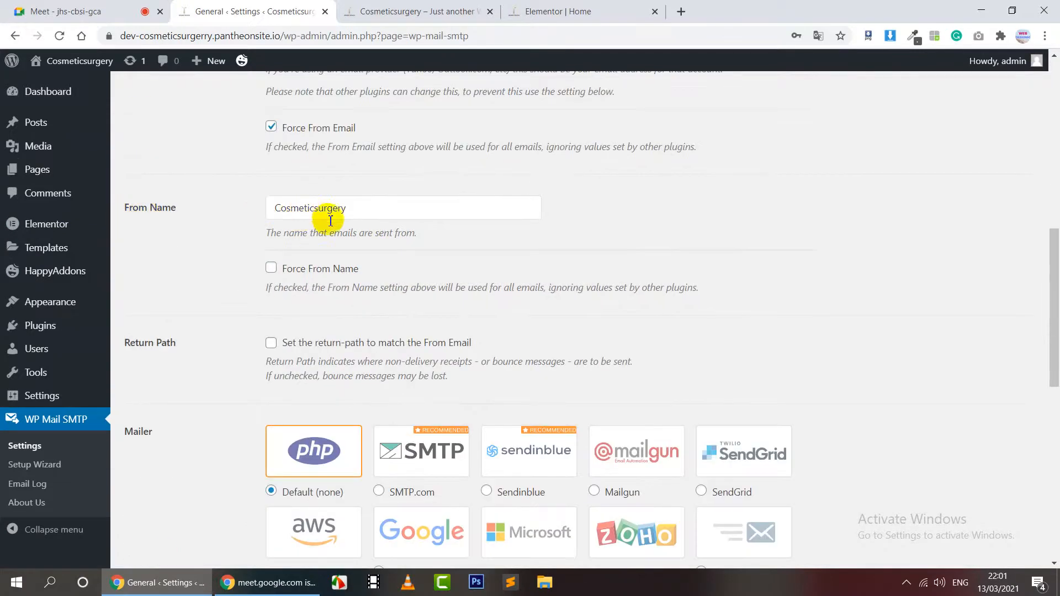
click(270, 268)
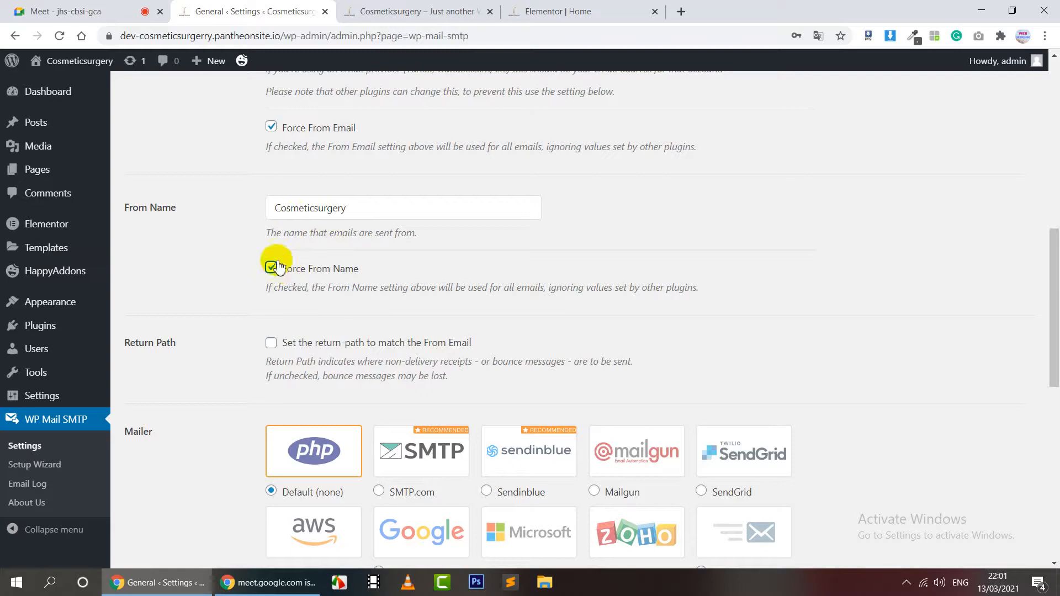
click(331, 215)
double_click(332, 215)
text(B)
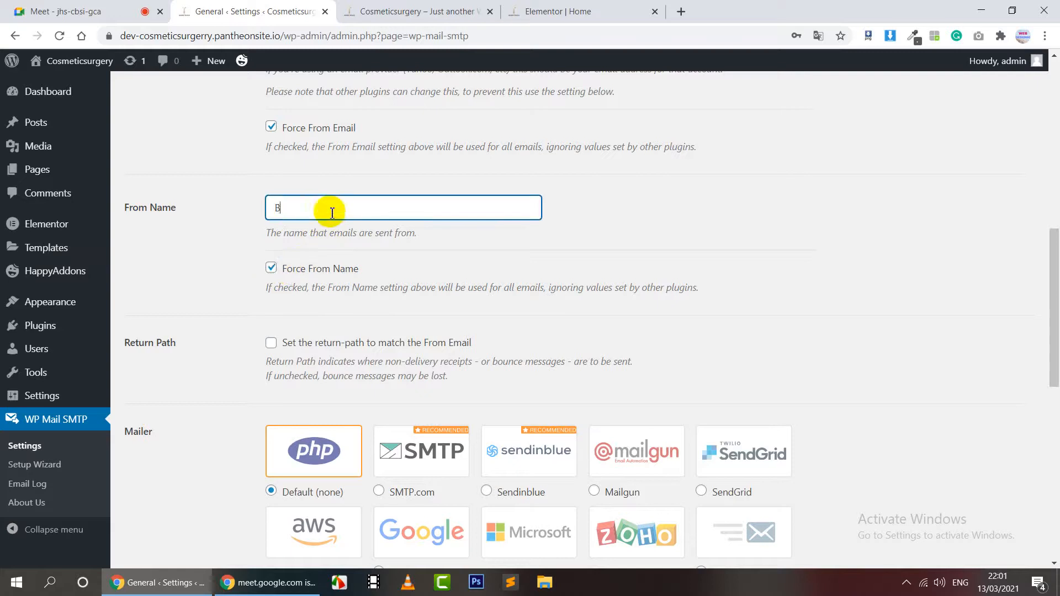
text(atch-2)
click(276, 208)
text(FFC)
click(584, 229)
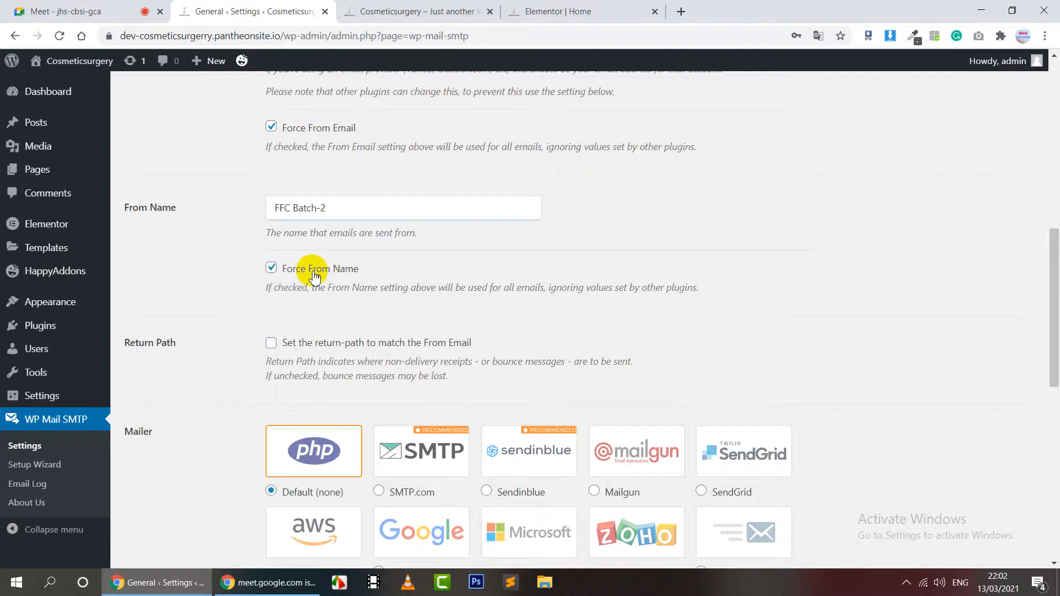
Select Gmail as the mailer and go to its empty Client ID field
scroll(315, 279, down, 4)
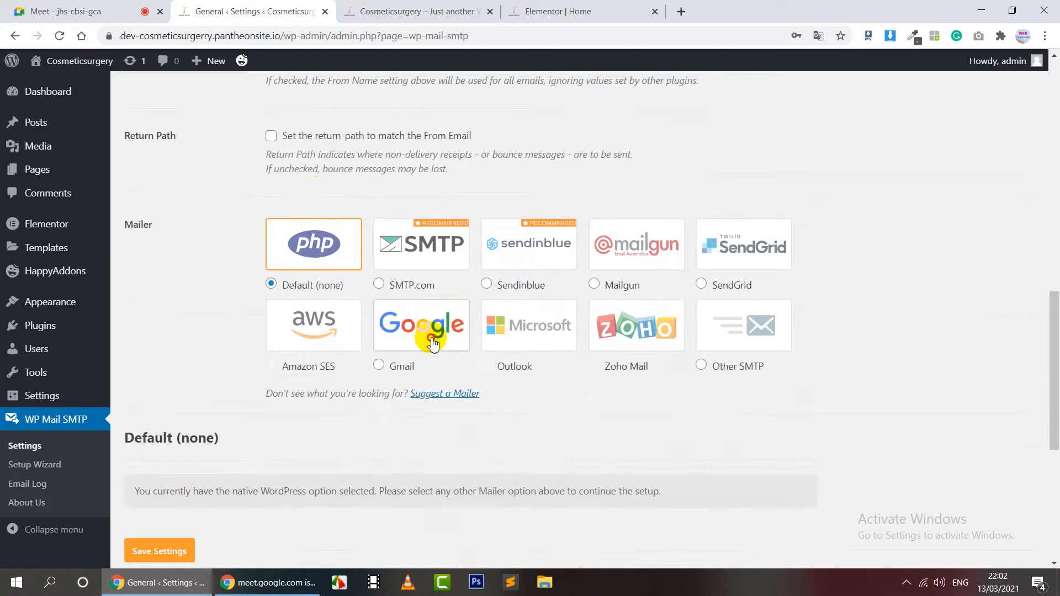
click(430, 337)
scroll(461, 335, down, 5)
scroll(461, 335, down, 2)
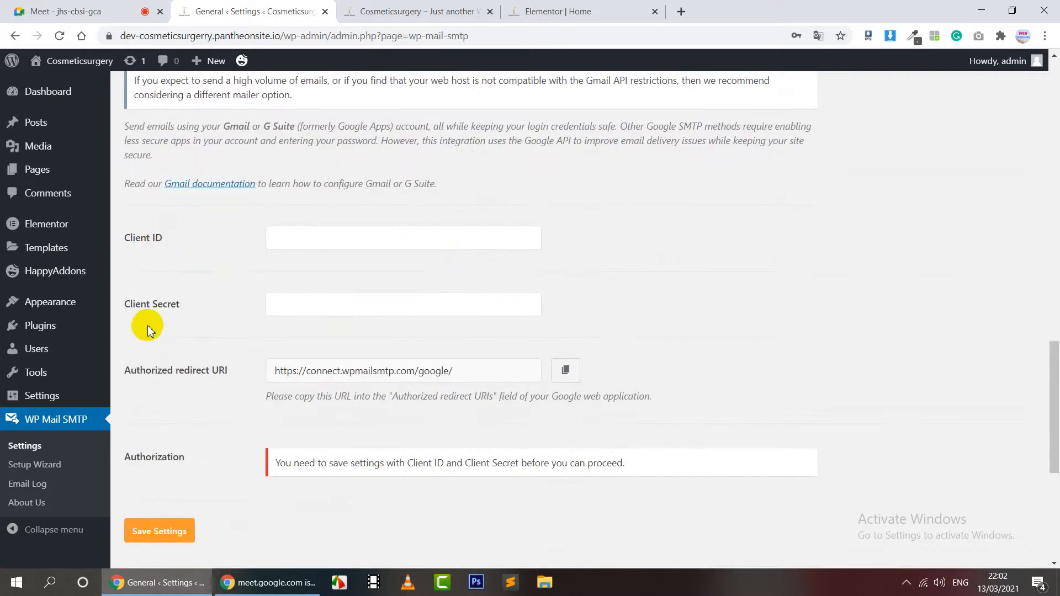
click(335, 311)
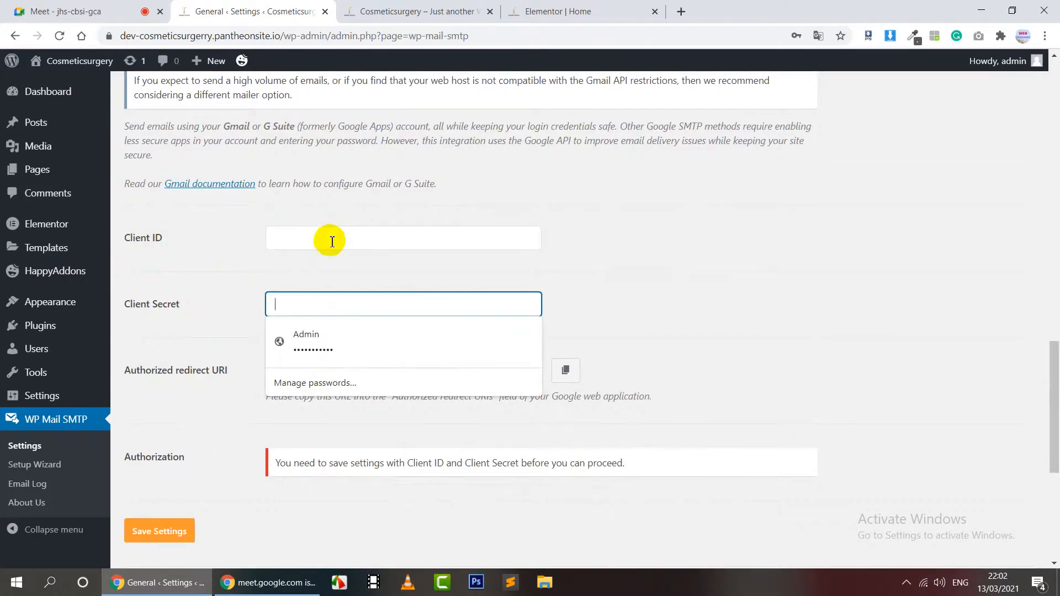
click(330, 239)
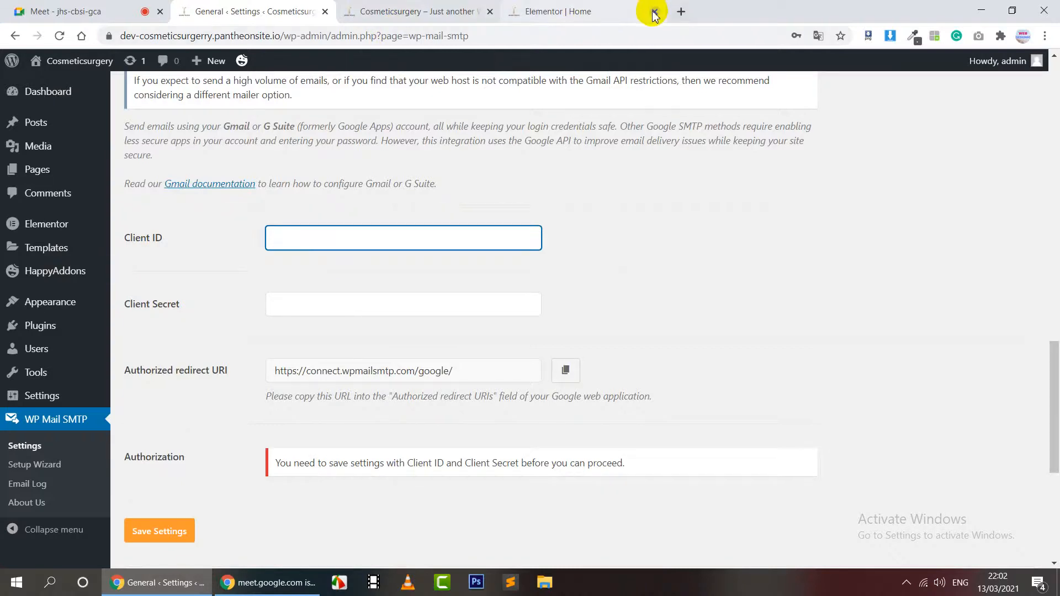
In the Elementor browser tab, search Google for "console google development" and open the Google Developers Console
click(633, 34)
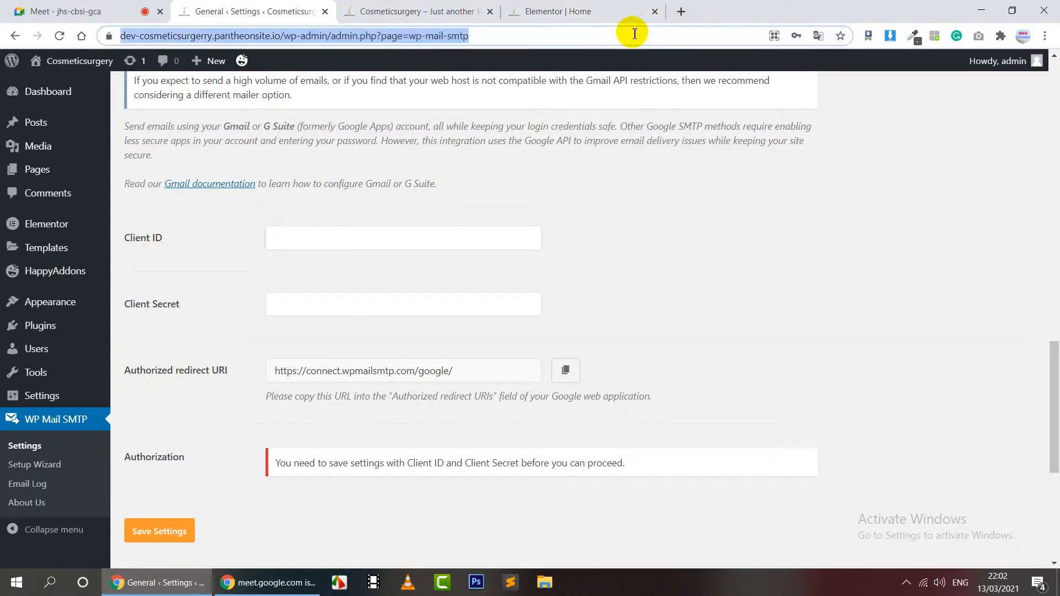
click(539, 11)
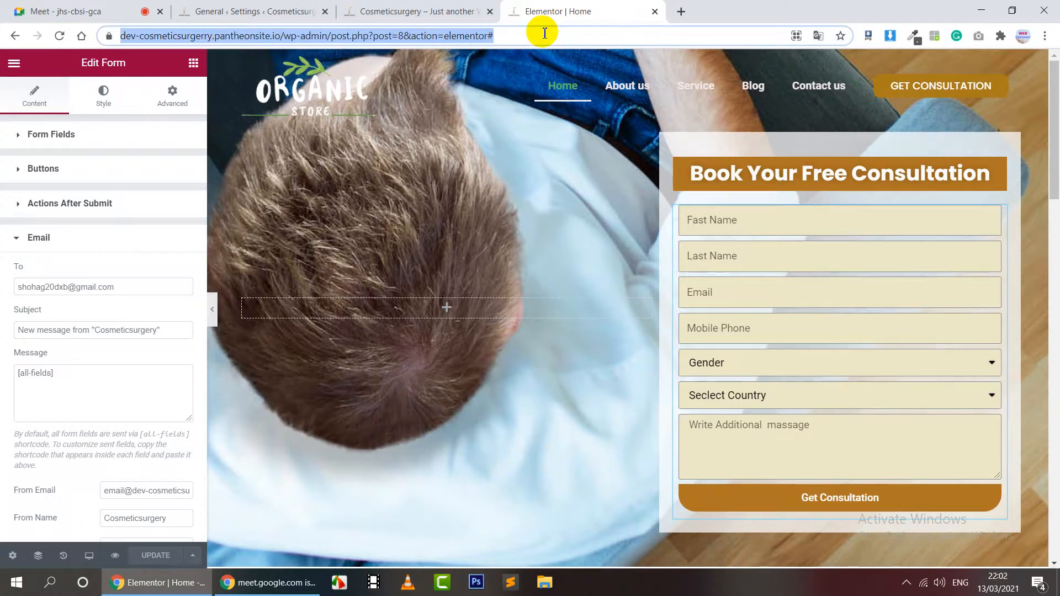
text(google)
key(BackSpace)
key(BackSpace)
key(BackSpace)
key(BackSpace)
key(BackSpace)
key(BackSpace)
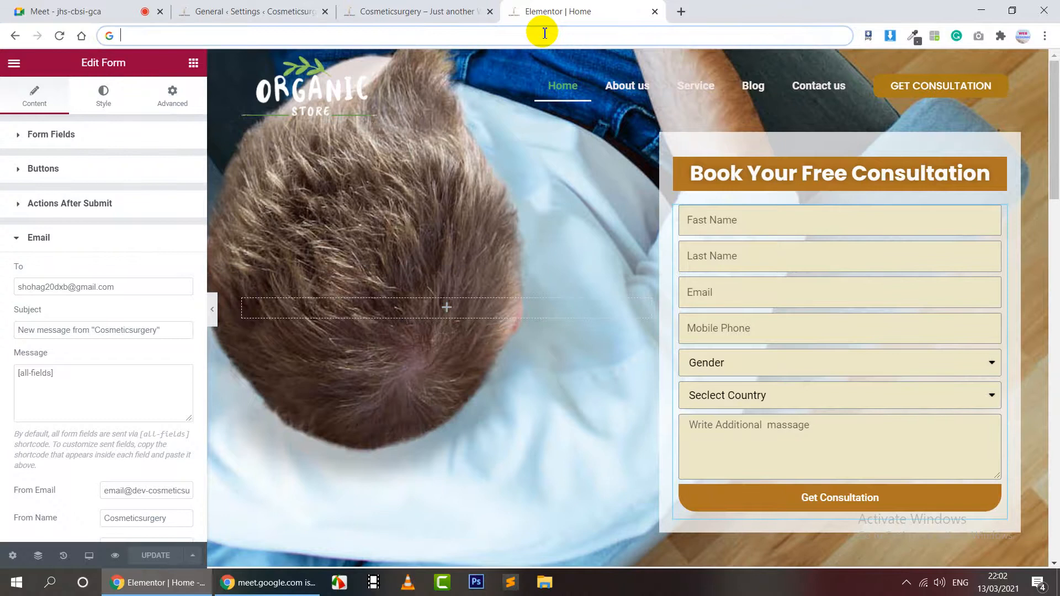
text(consl)
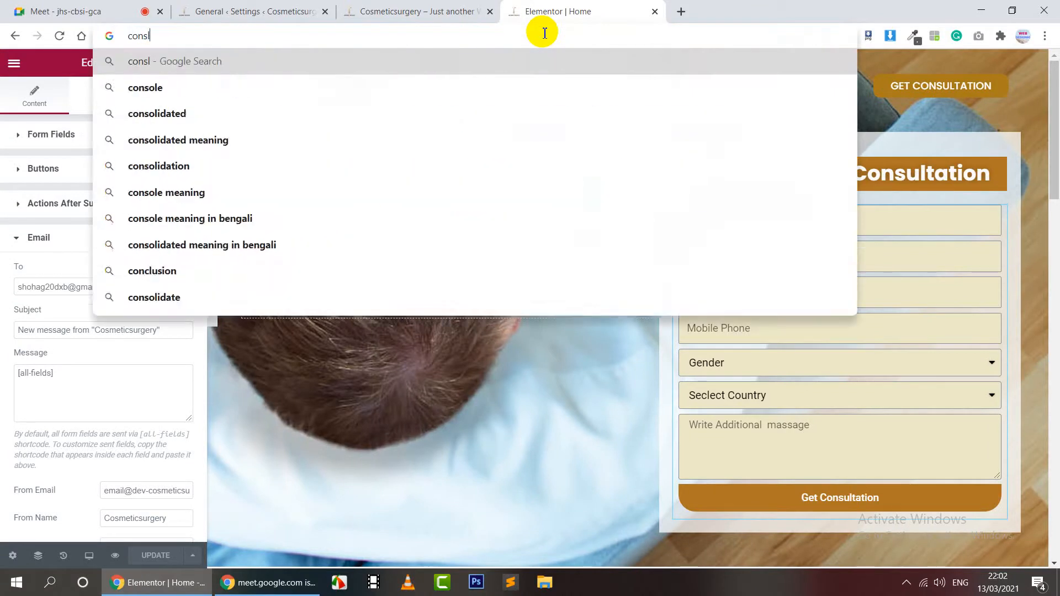
key(BackSpace)
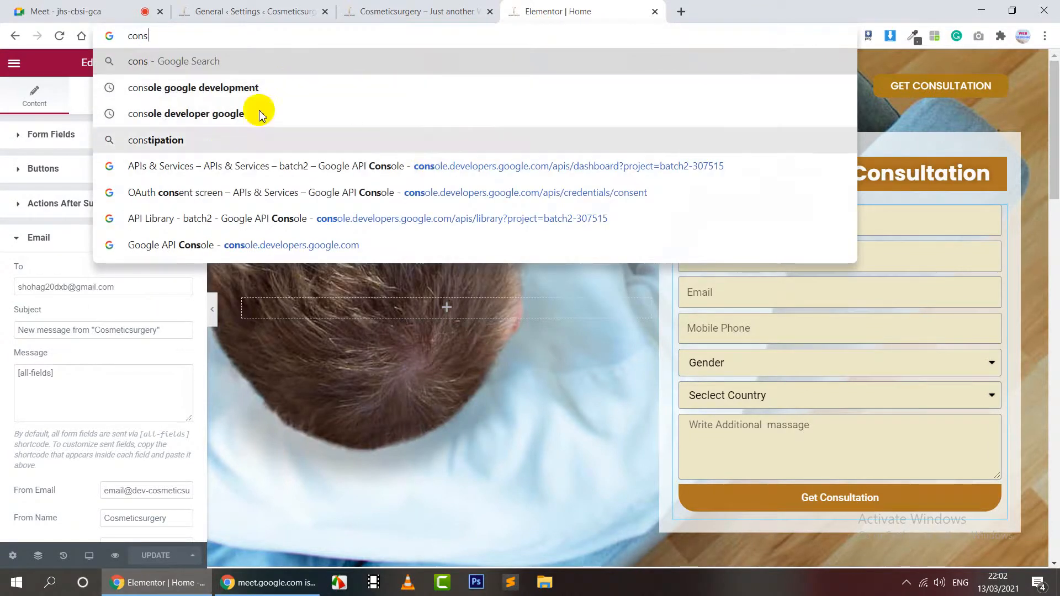
click(251, 94)
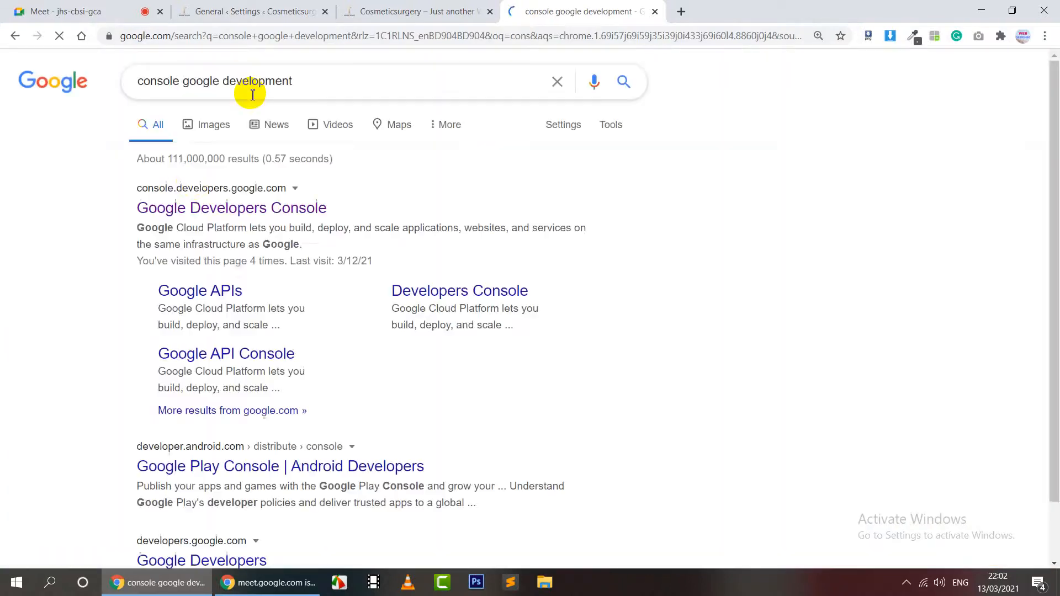
click(227, 210)
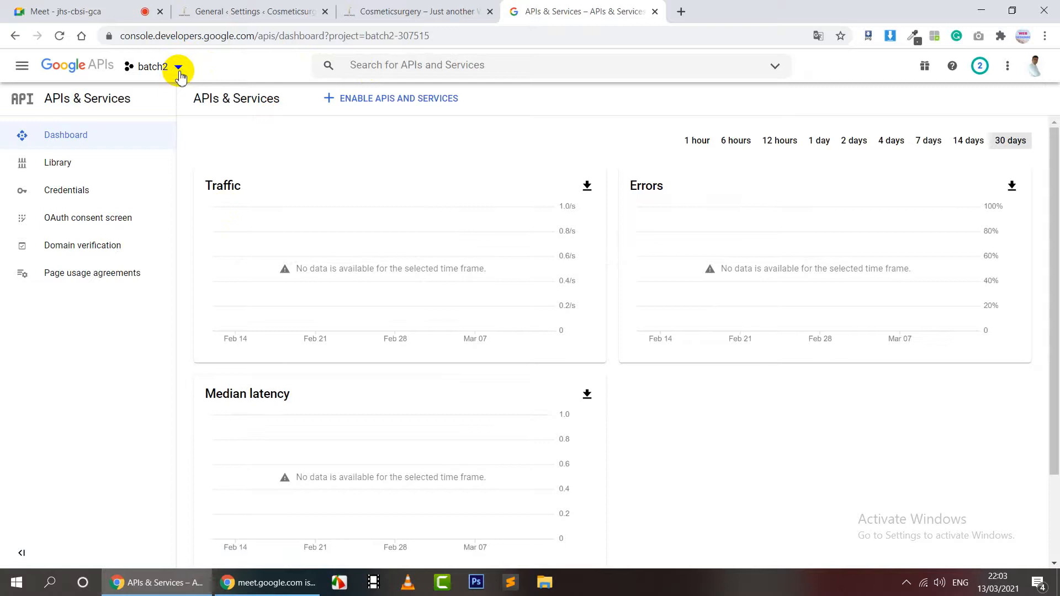
Create a new Google API project named "FFc batch-2" with no organization as its location
click(178, 67)
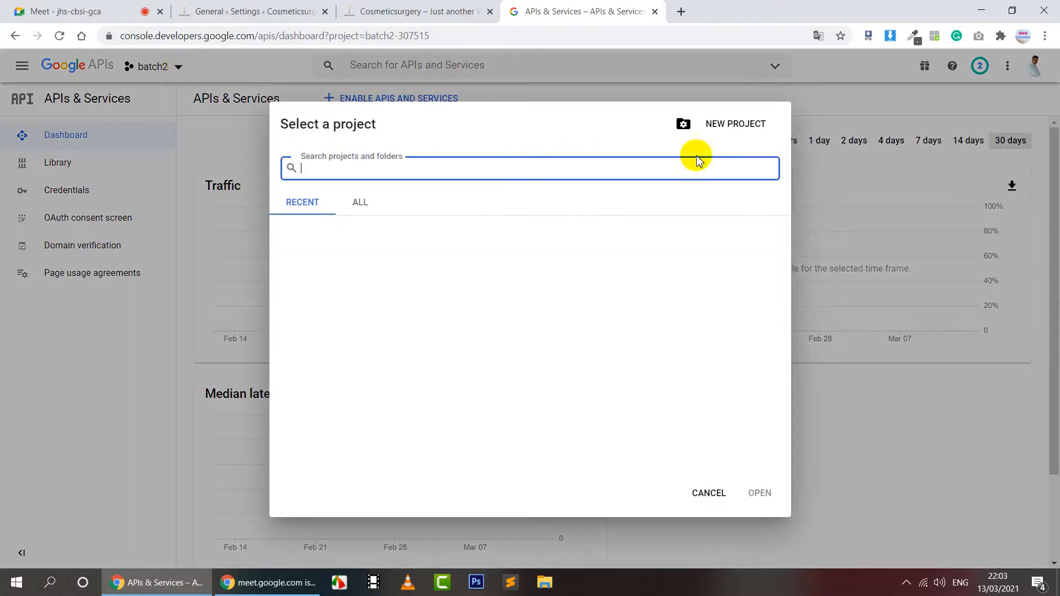
click(743, 130)
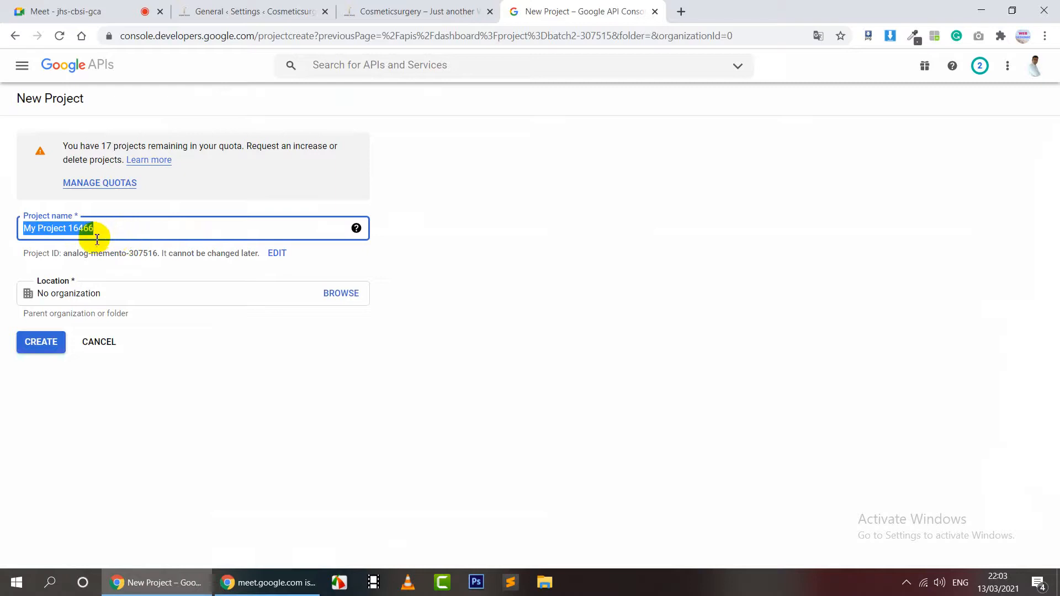
text(FFc)
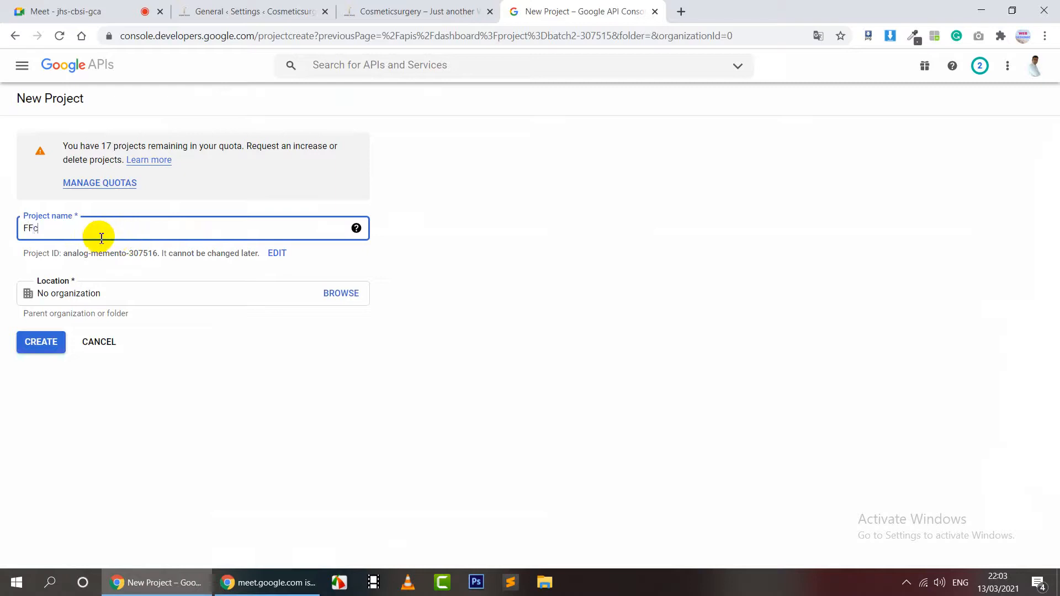
text( batch-2)
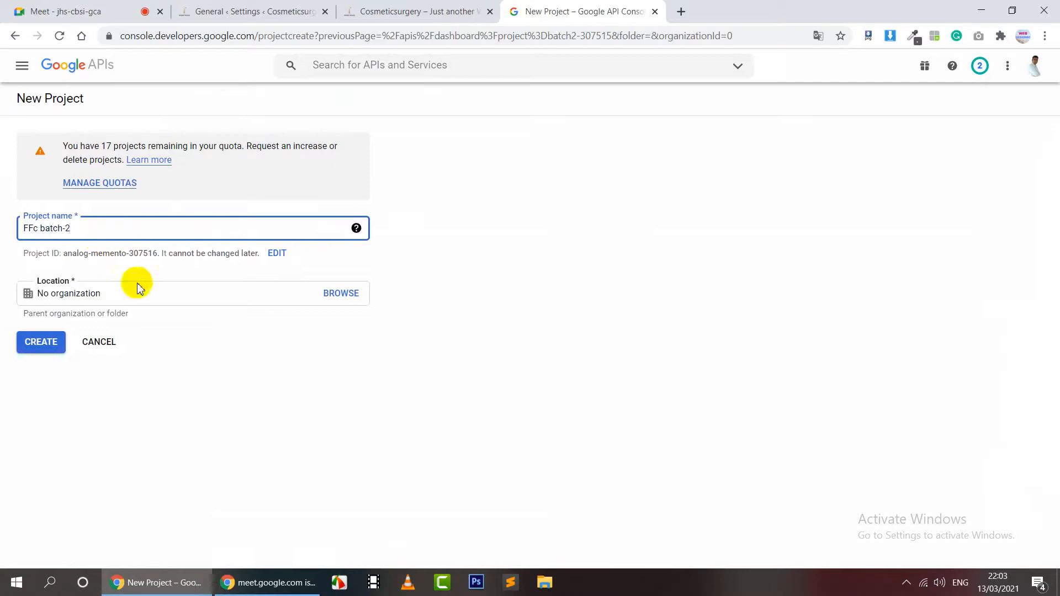
click(41, 346)
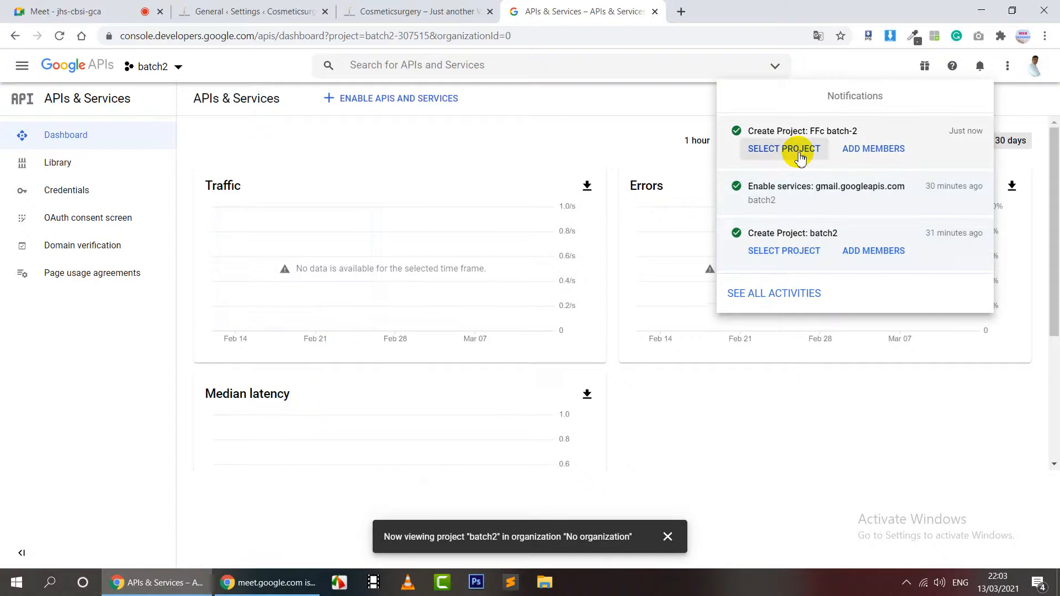
Switch the Google API dashboard from the batch2 project to the FFc batch-2 project
click(178, 67)
click(179, 67)
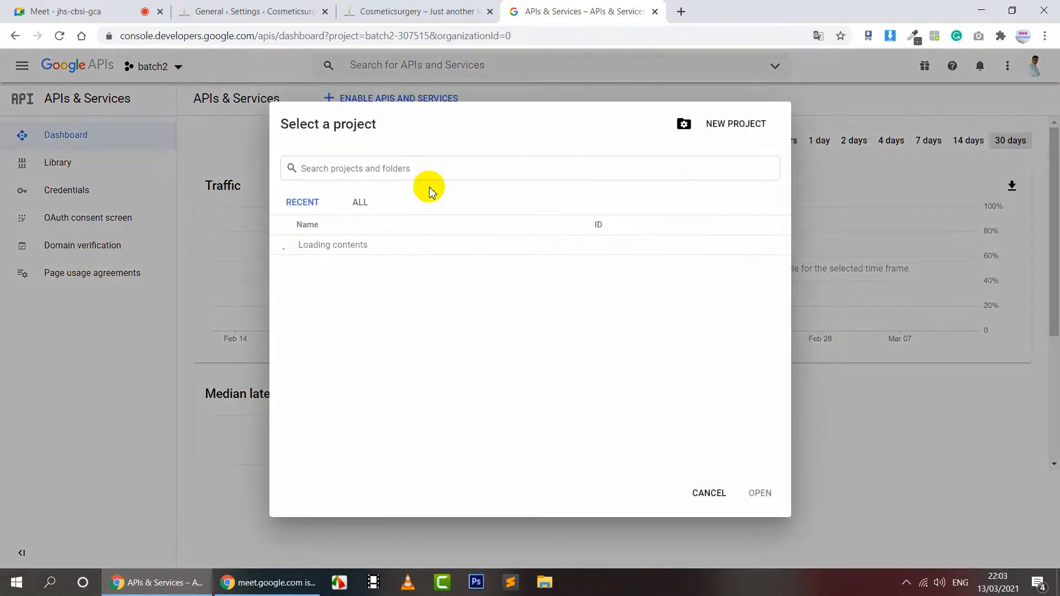
click(339, 246)
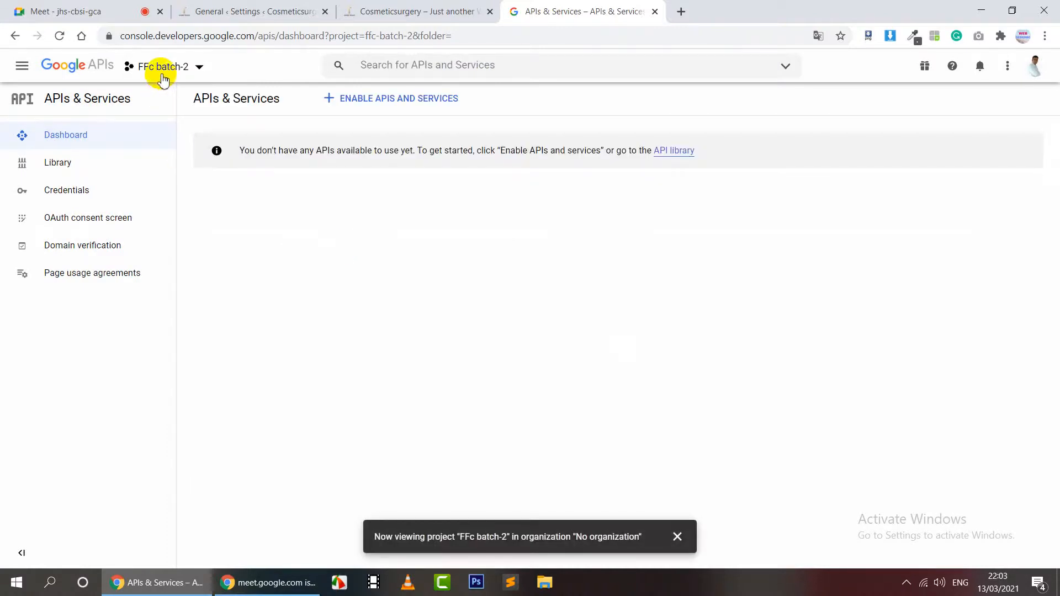
Search the API Library for "gmail" and enable the Gmail API for the FFc batch-2 project
click(408, 105)
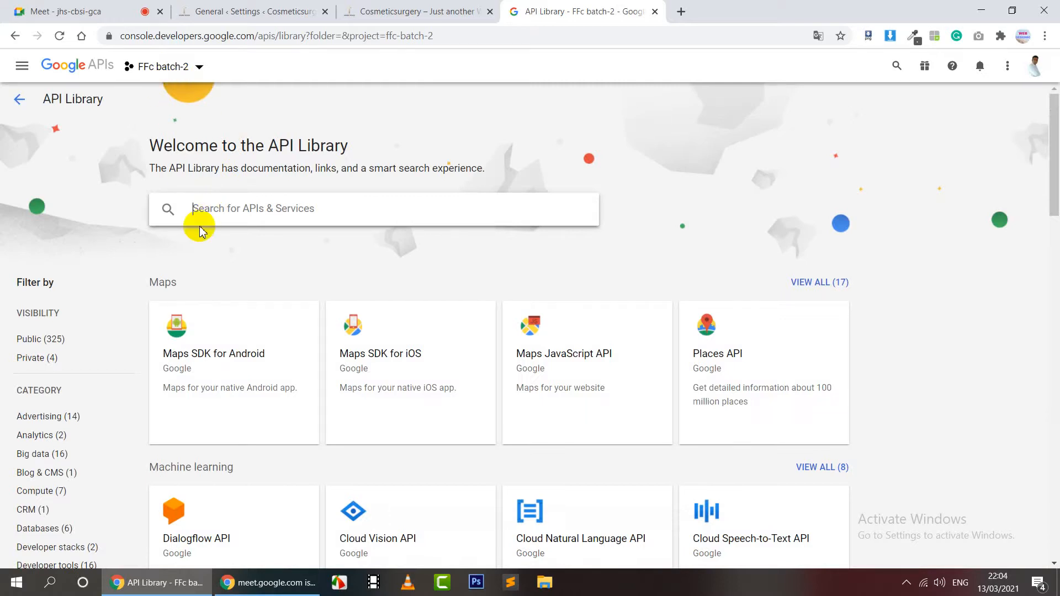
text(gmaili)
key(Return)
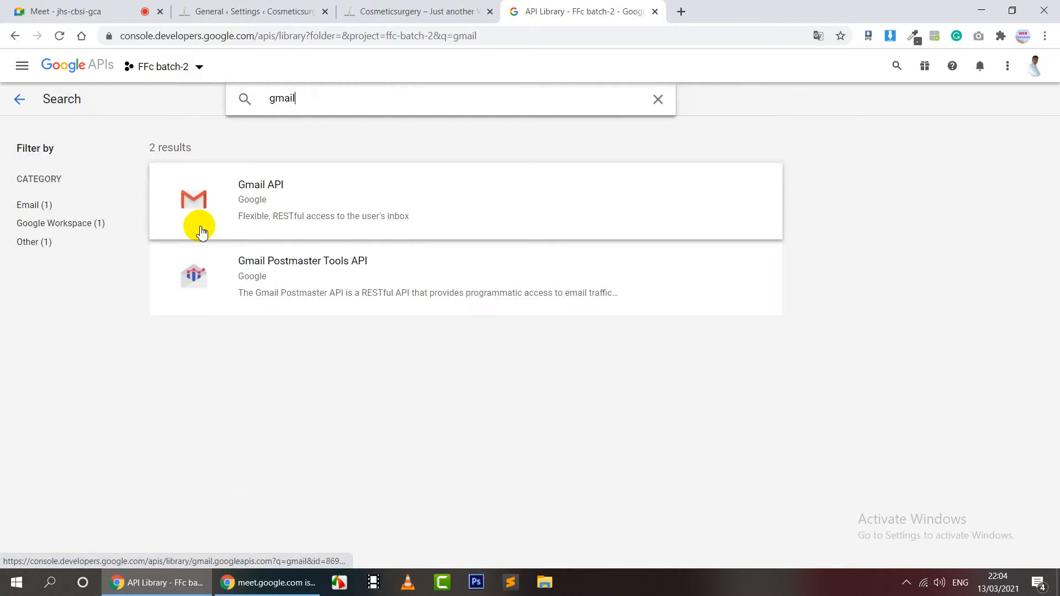
click(283, 214)
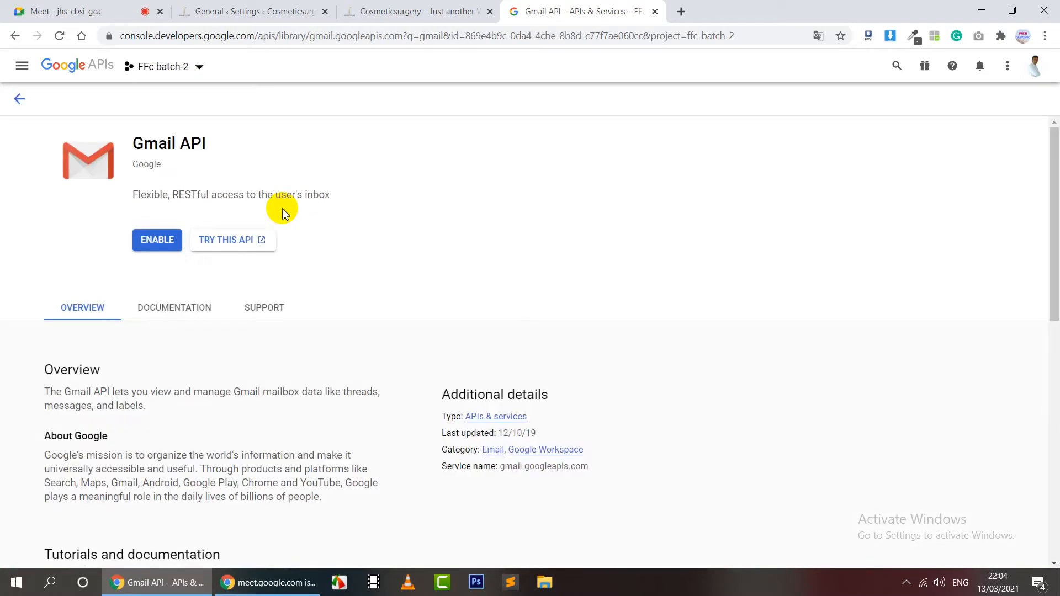
click(163, 246)
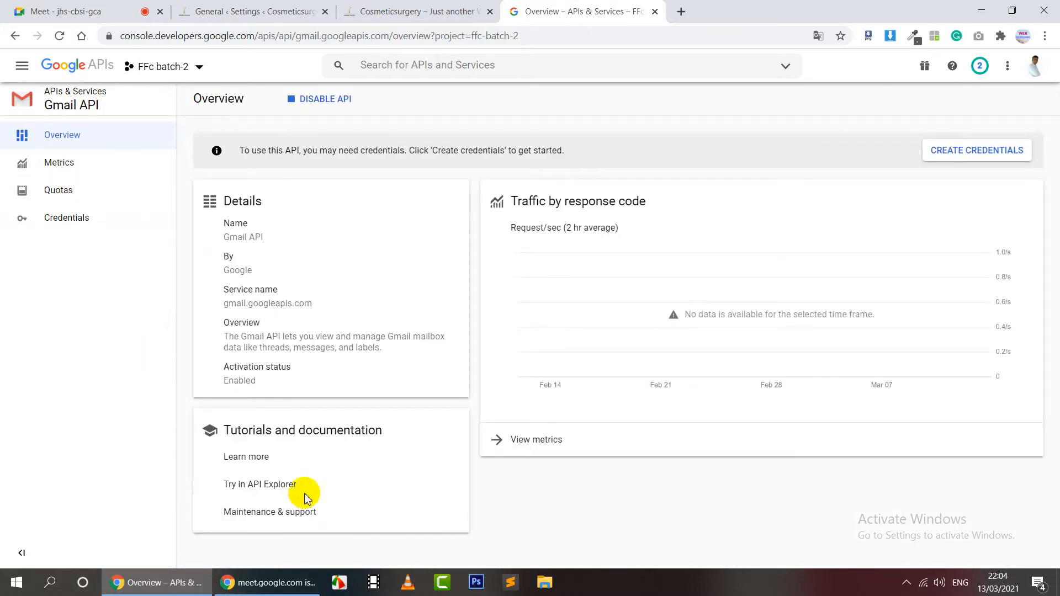
Start creating credentials for the Gmail API called from Web browser (Javascript) with User data access, postponing the consent screen setup
click(979, 157)
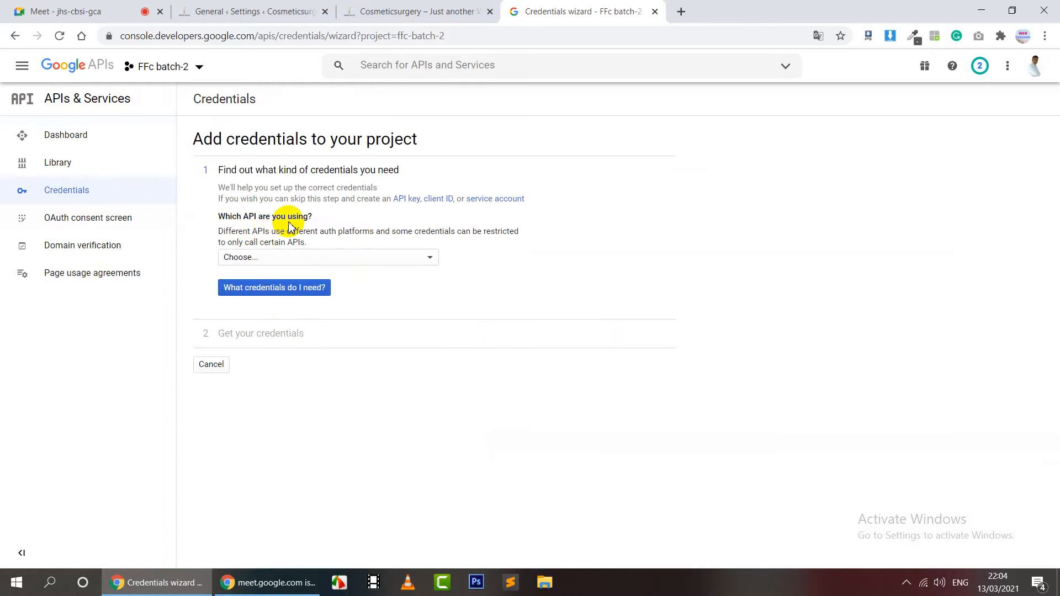
click(280, 257)
click(267, 260)
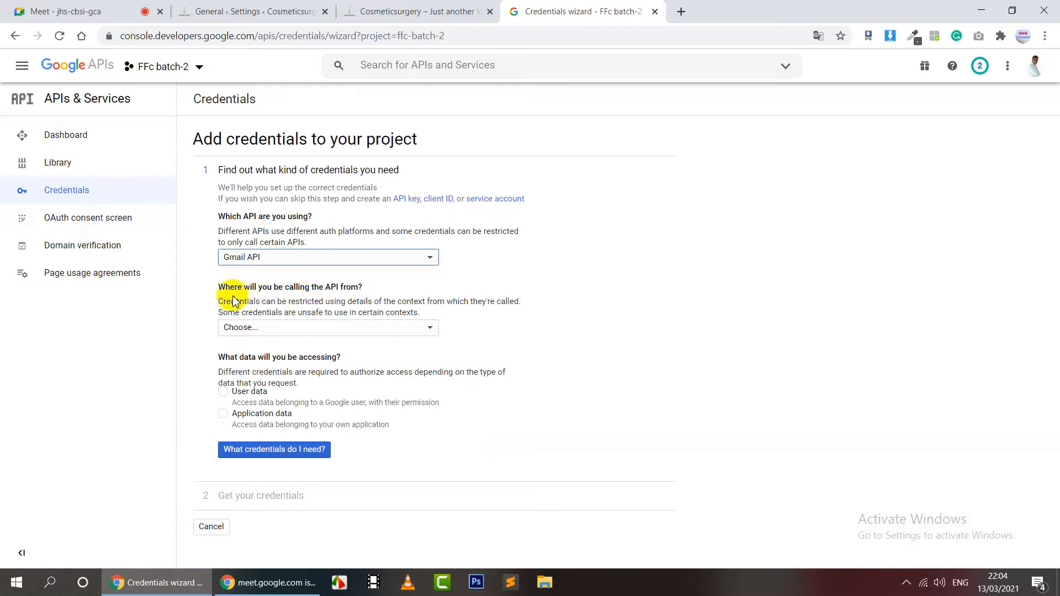
click(268, 326)
click(267, 330)
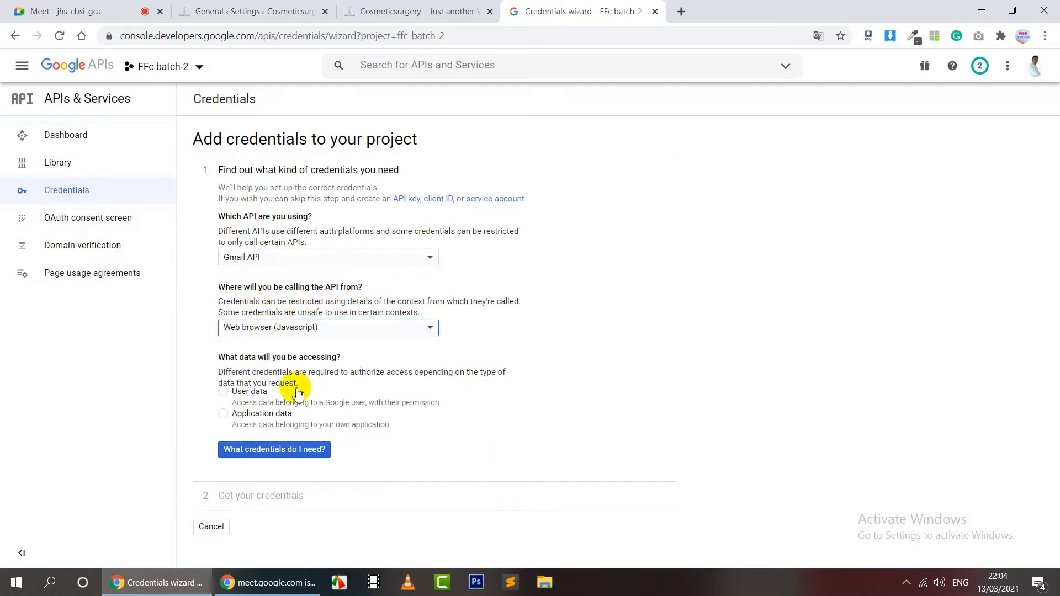
click(250, 393)
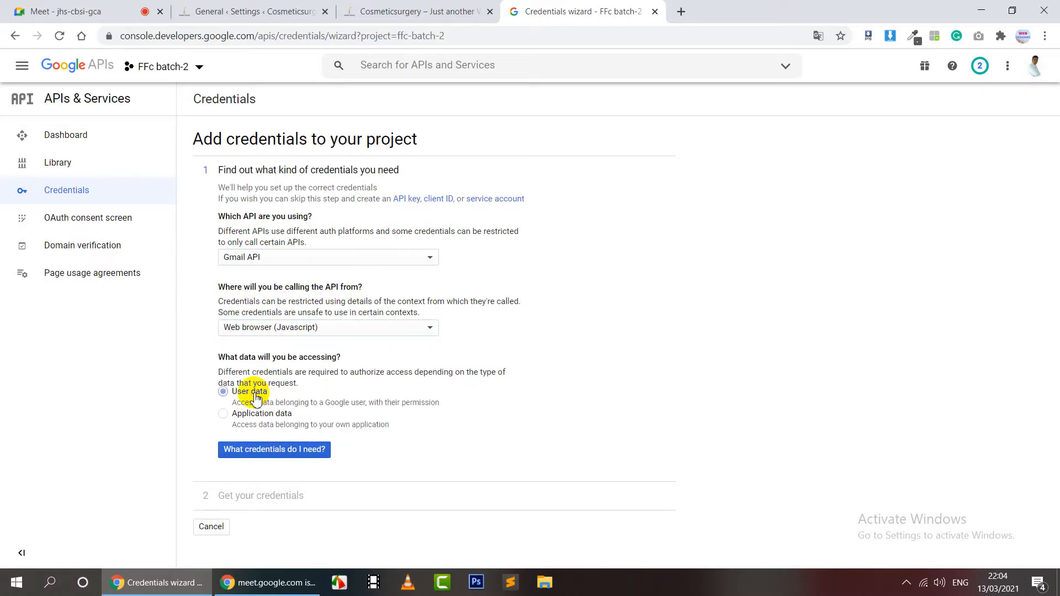
click(274, 449)
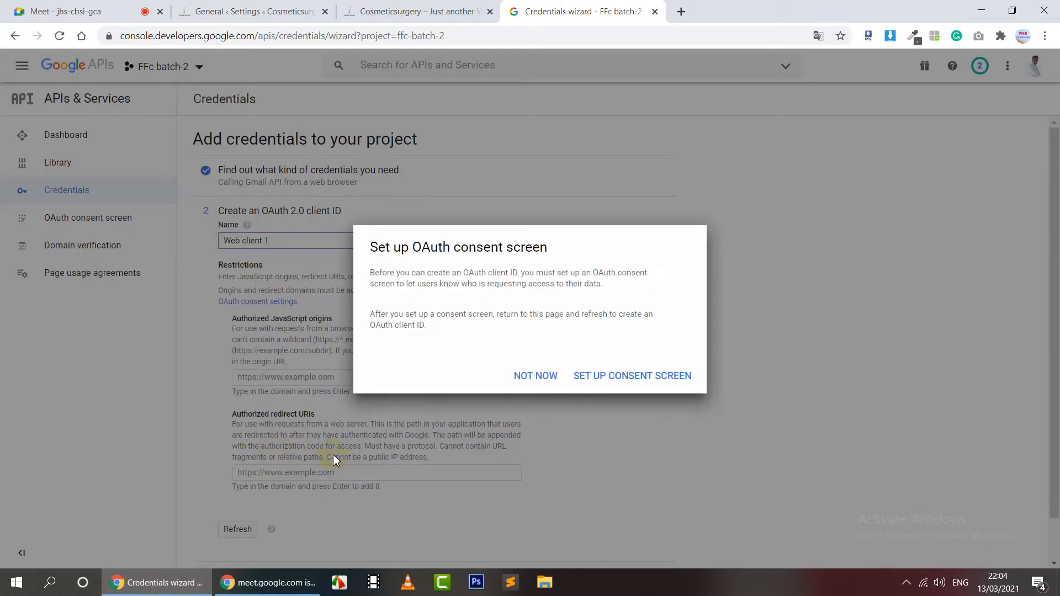
click(531, 377)
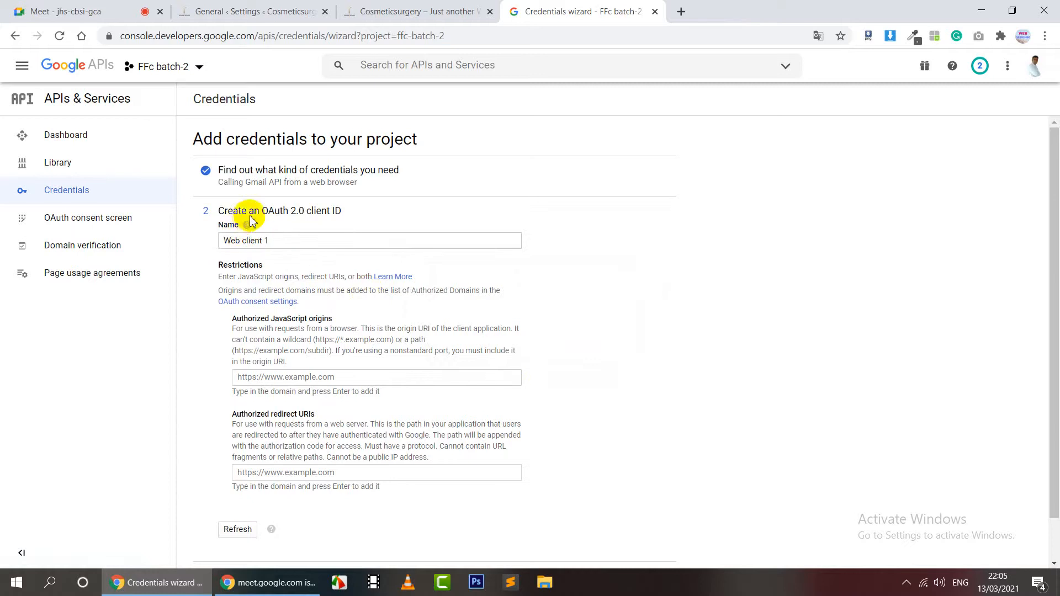
click(279, 241)
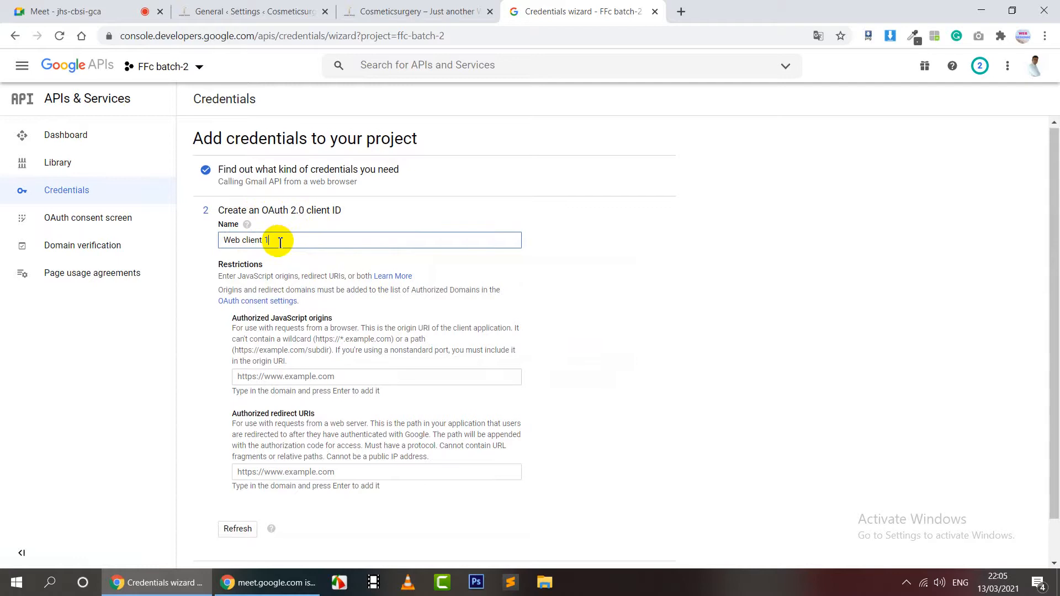
scroll(279, 240, down, 1)
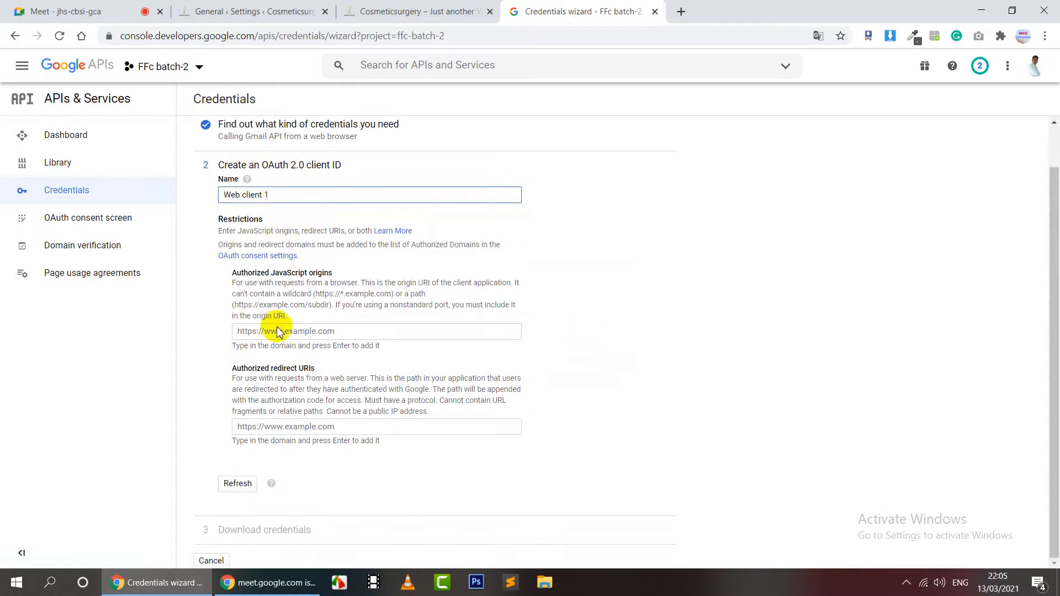
click(316, 332)
click(295, 6)
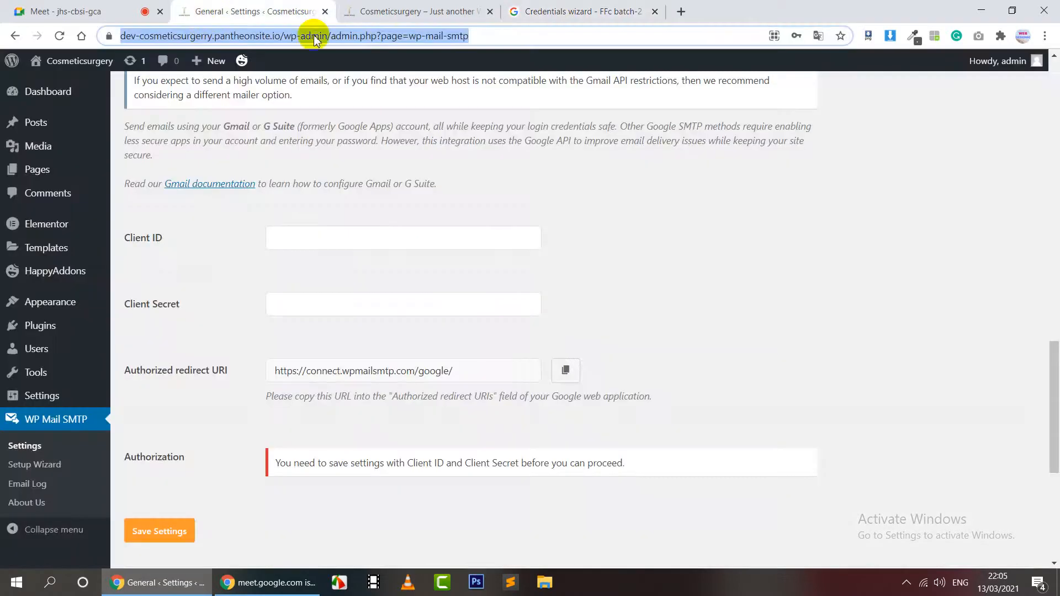
click(359, 11)
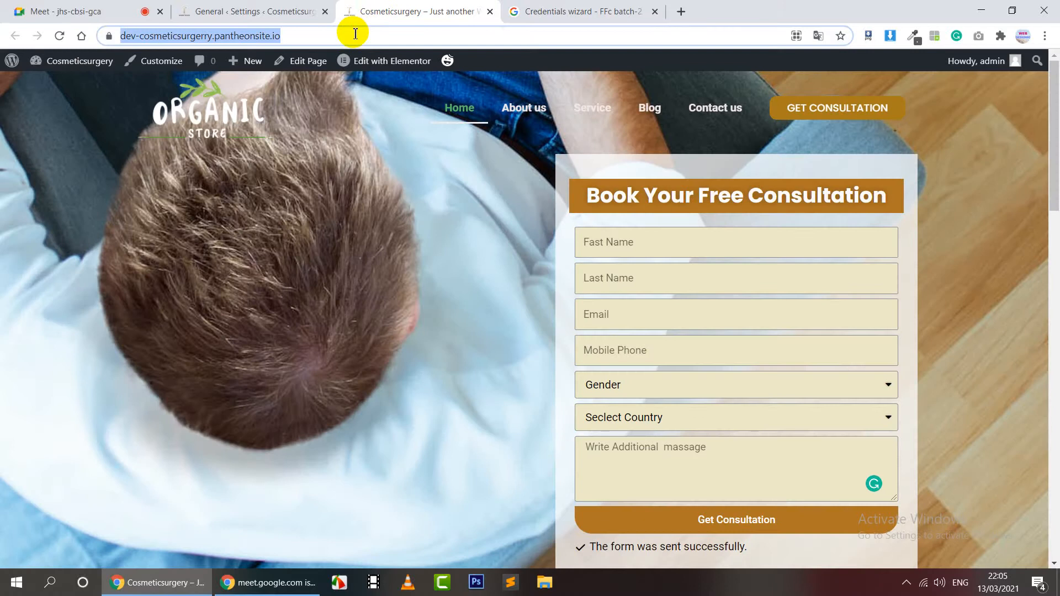
click(558, 8)
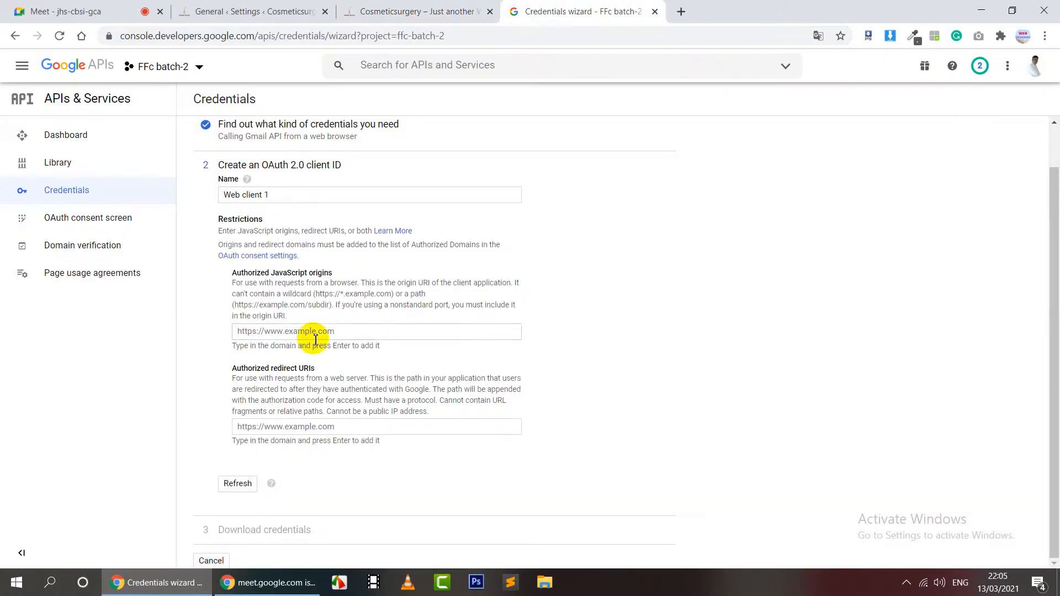
click(316, 332)
text(https://dev-cosmeticsurgerry.pantheonsite.io/)
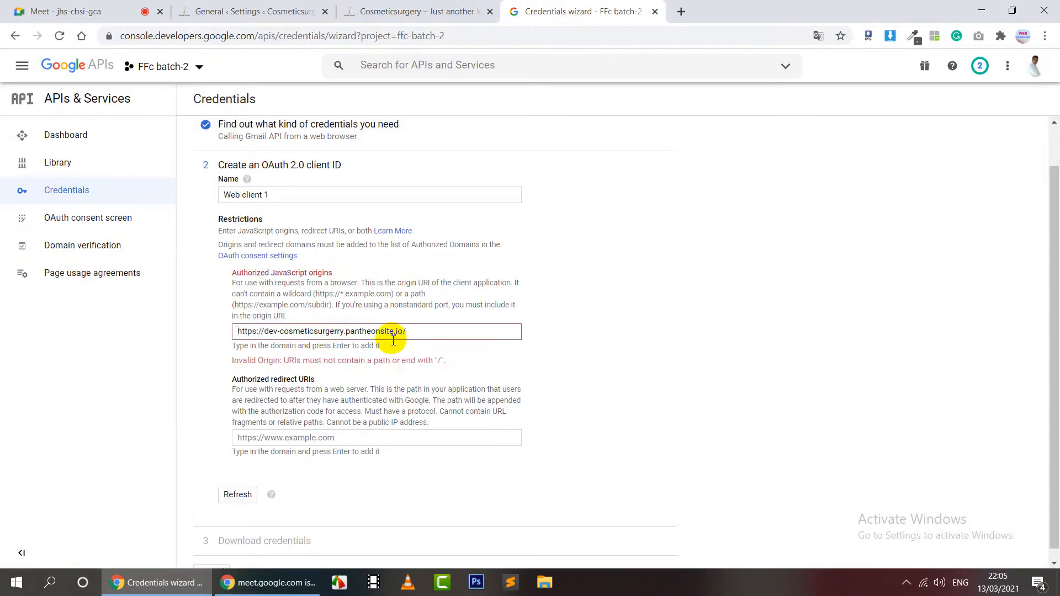
key(BackSpace)
click(600, 345)
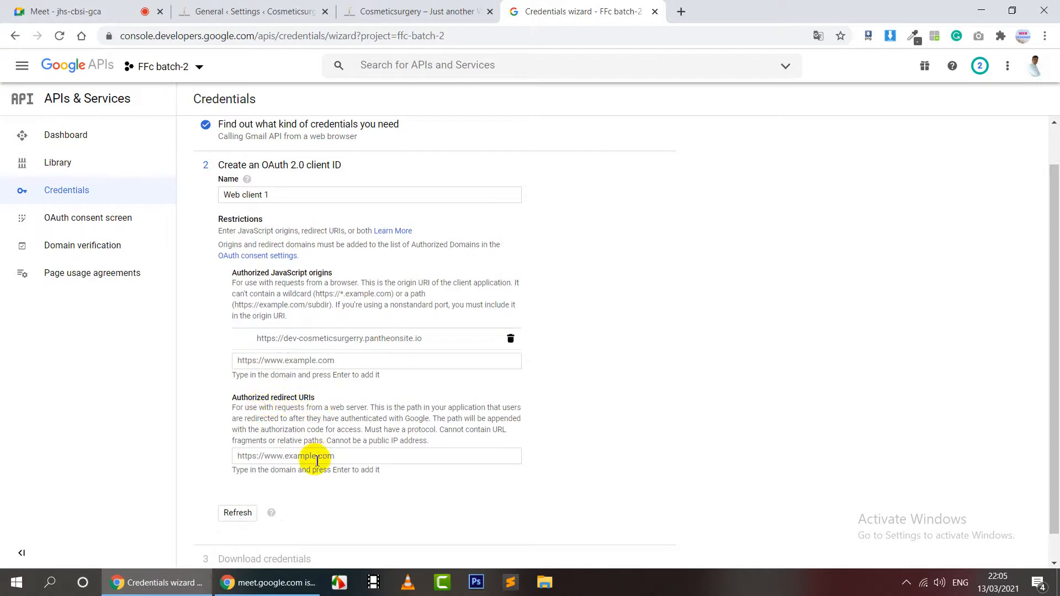
click(229, 11)
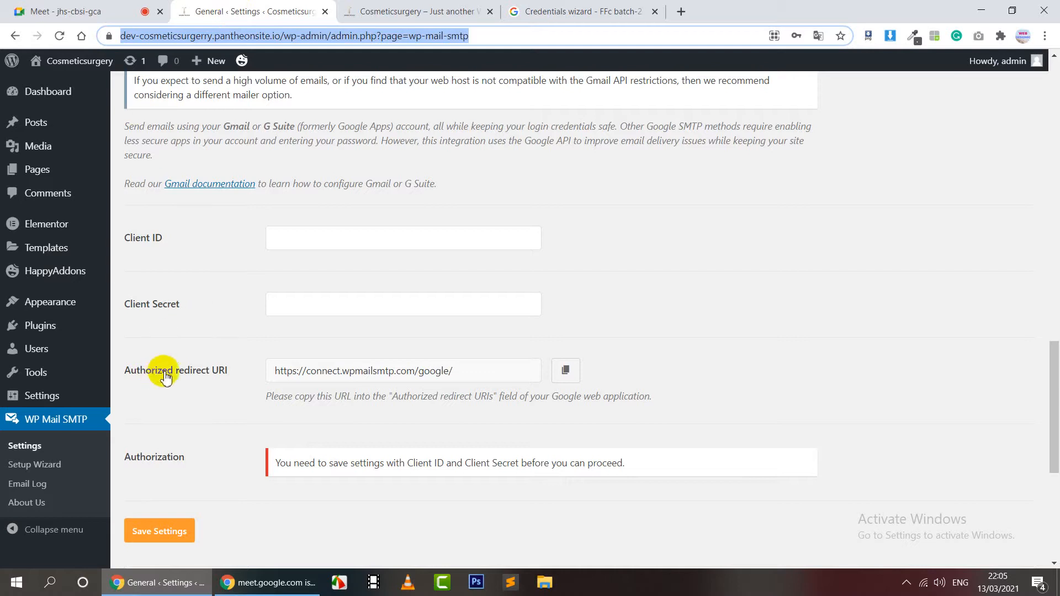
click(564, 375)
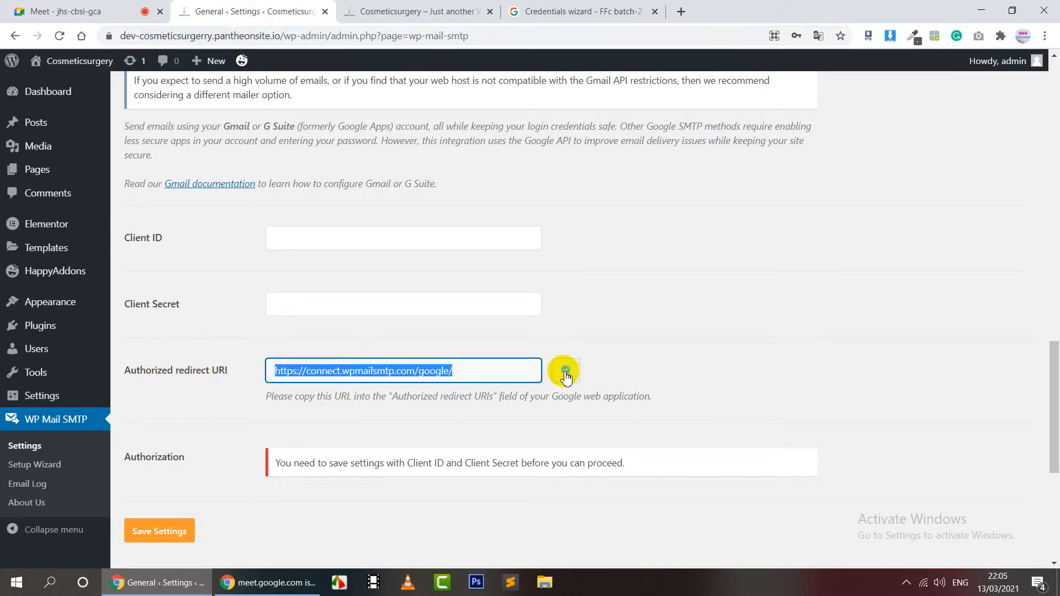
click(541, 6)
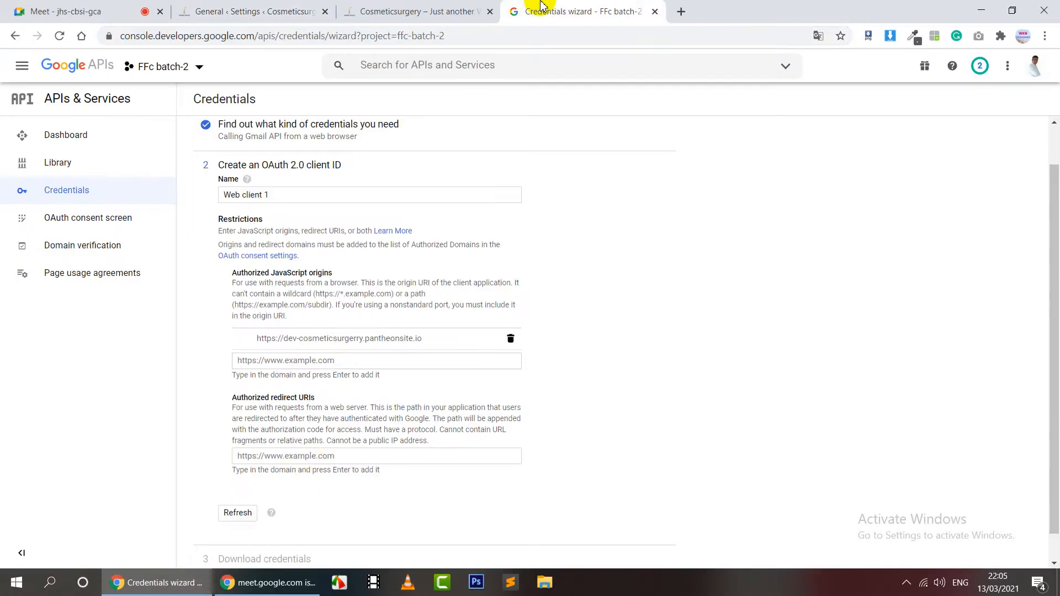
click(307, 461)
key(ctrl+v)
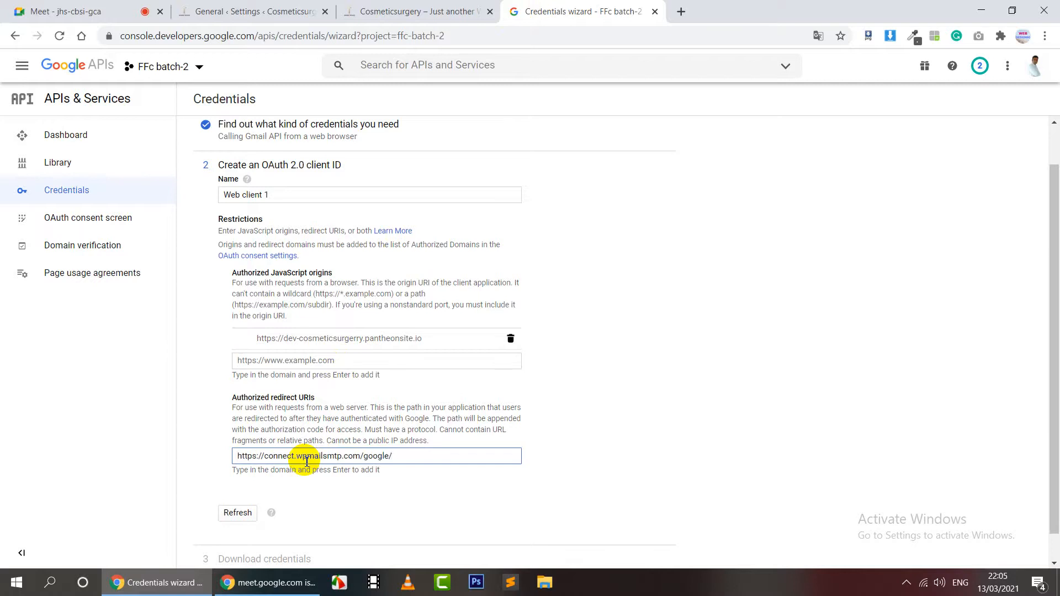
scroll(650, 362, down, 1)
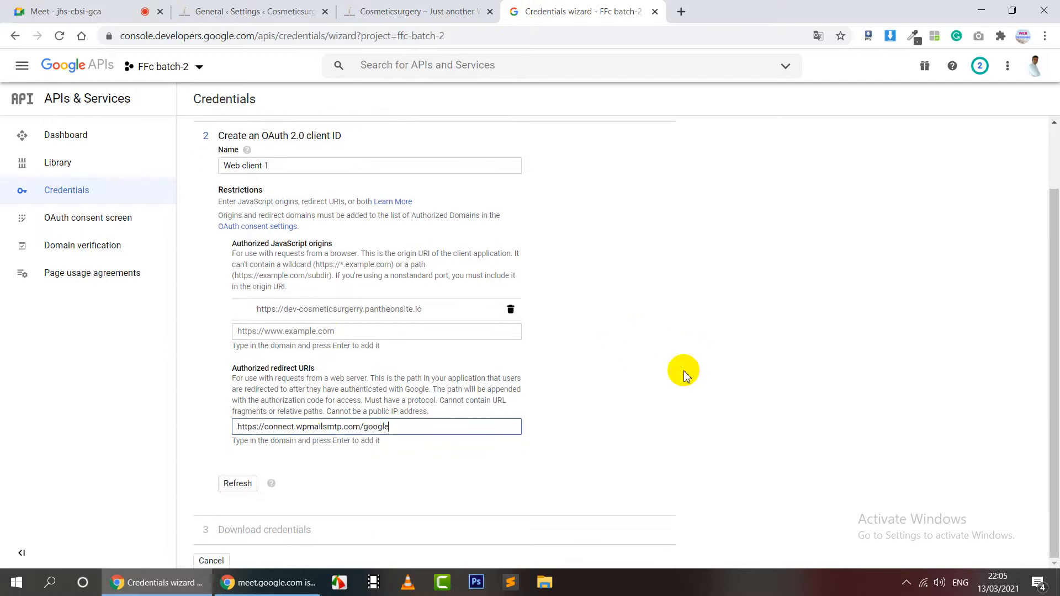
key(Return)
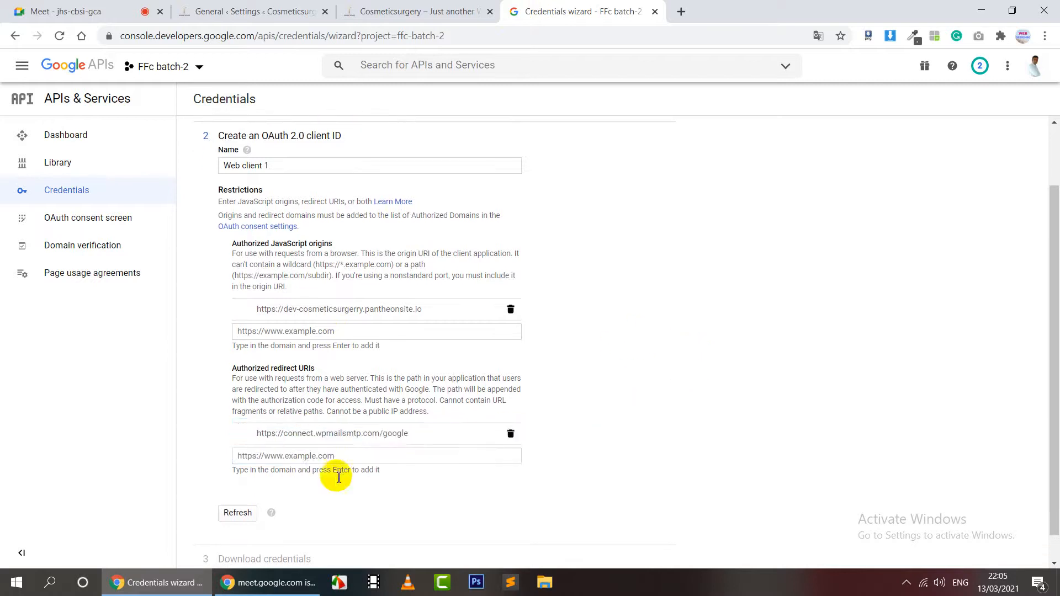
Refresh the OAuth client form and start setting up the consent screen with the External user type
click(241, 517)
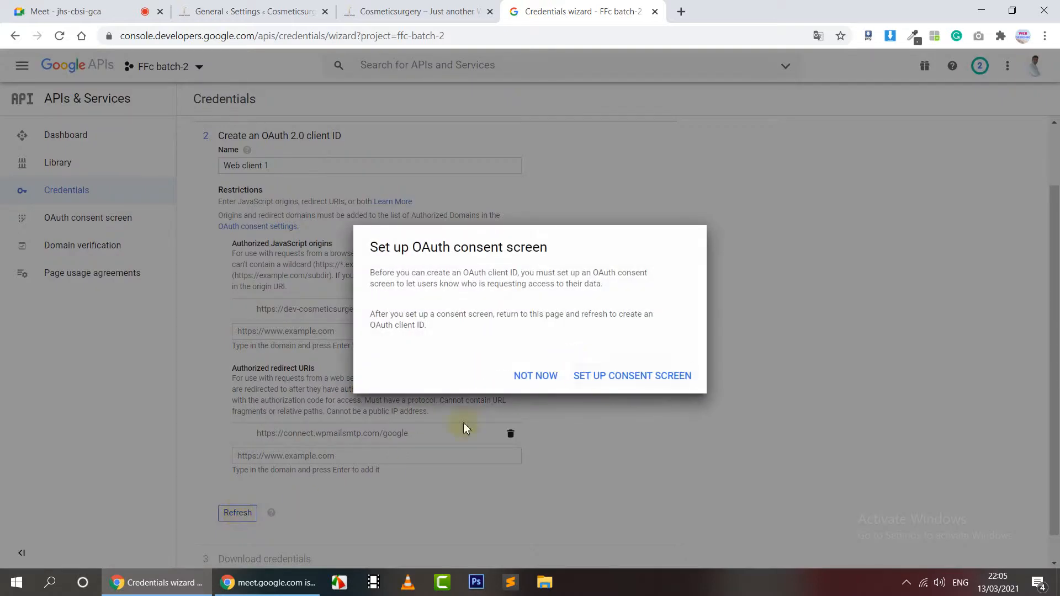
click(604, 381)
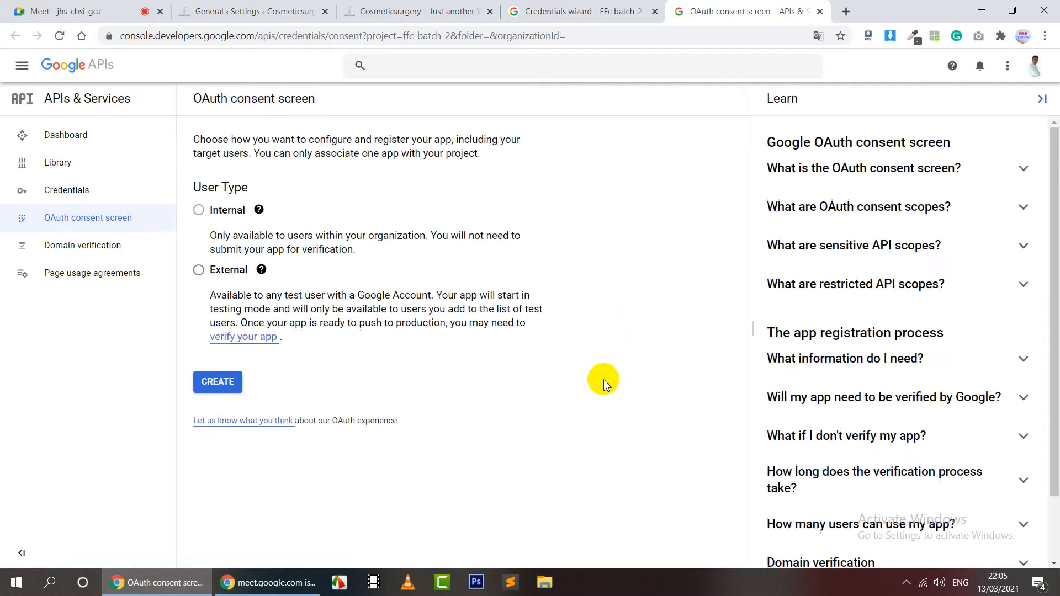
click(199, 270)
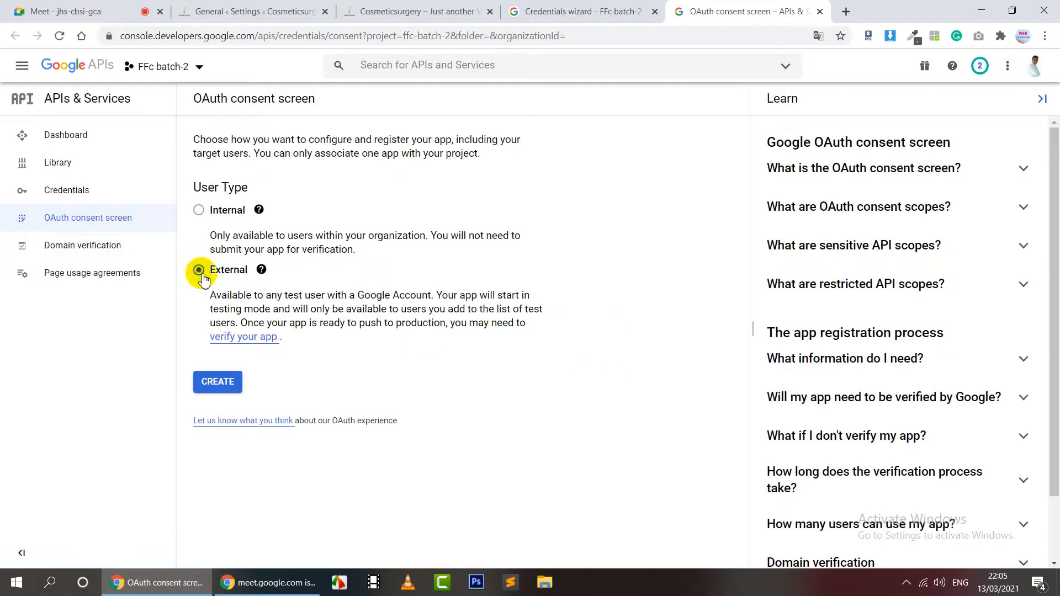
click(229, 386)
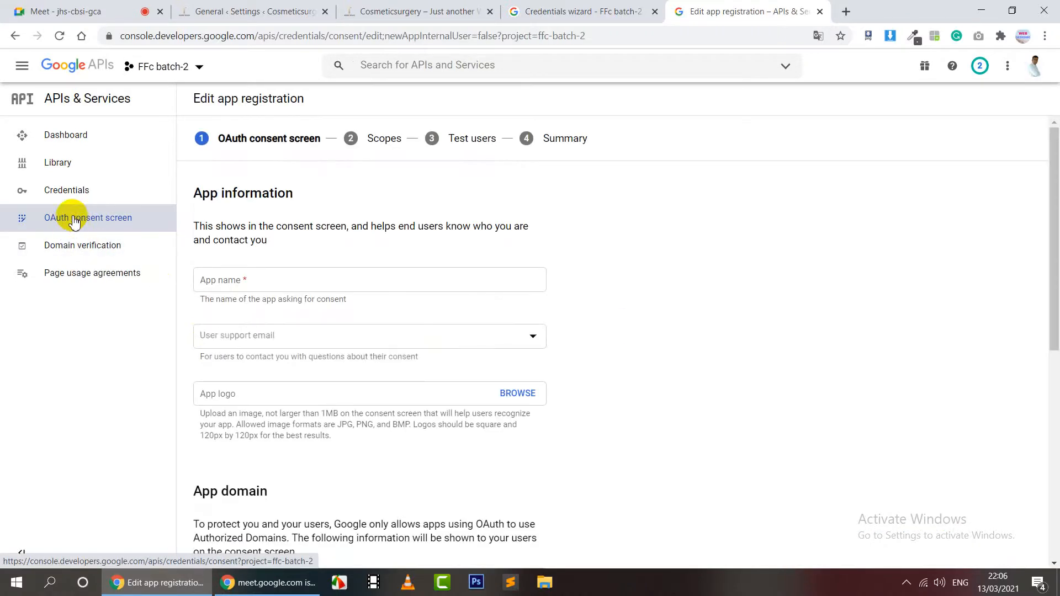
Set the app name to "FFCB2" and choose the account's Gmail address as the user support email
click(247, 288)
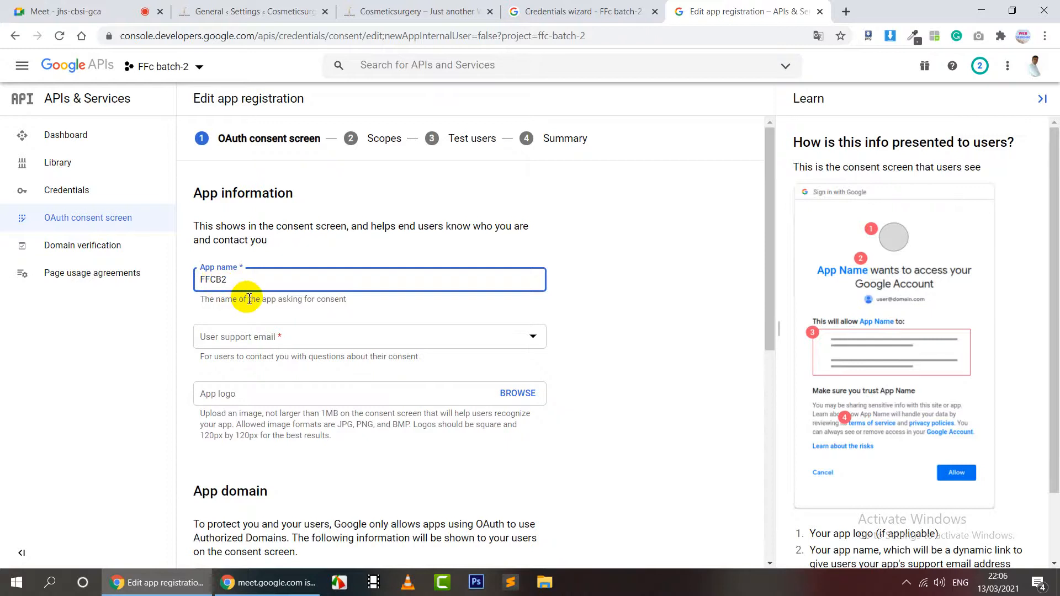
scroll(249, 292, down, 1)
click(254, 268)
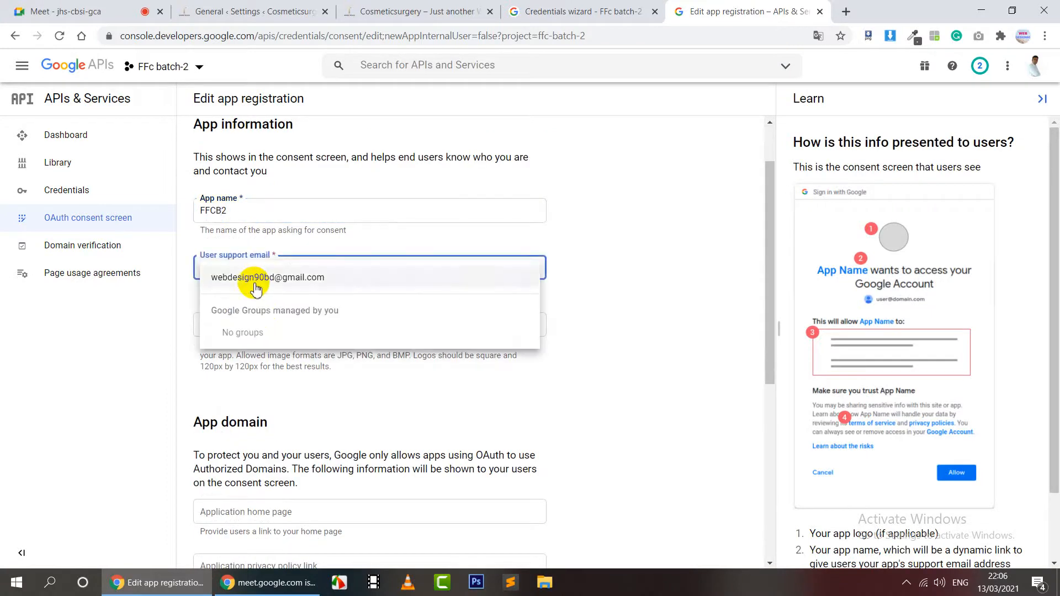
click(250, 278)
scroll(254, 281, down, 1)
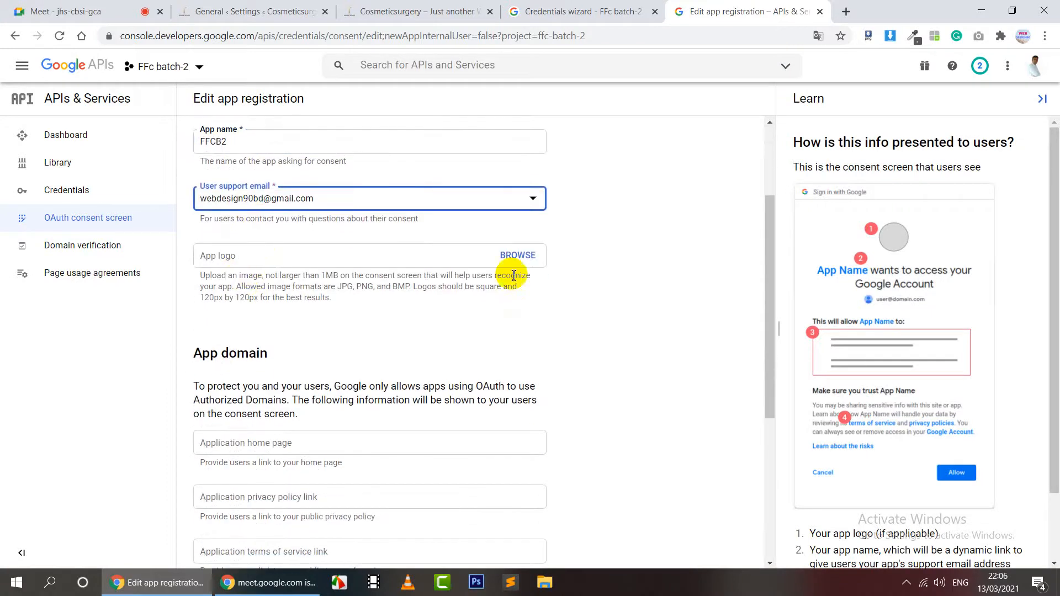
scroll(381, 334, down, 2)
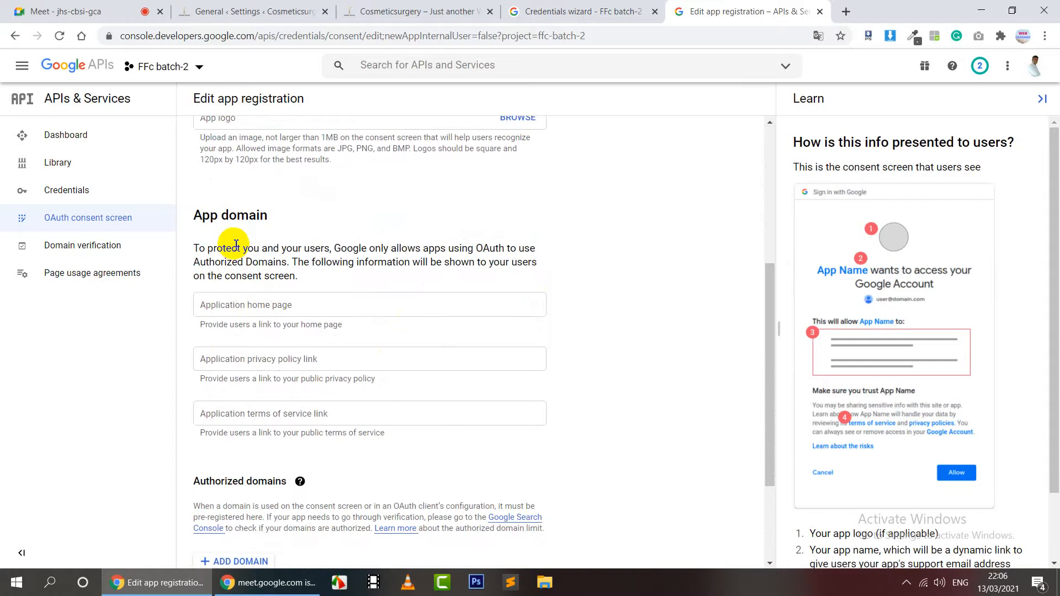
click(267, 309)
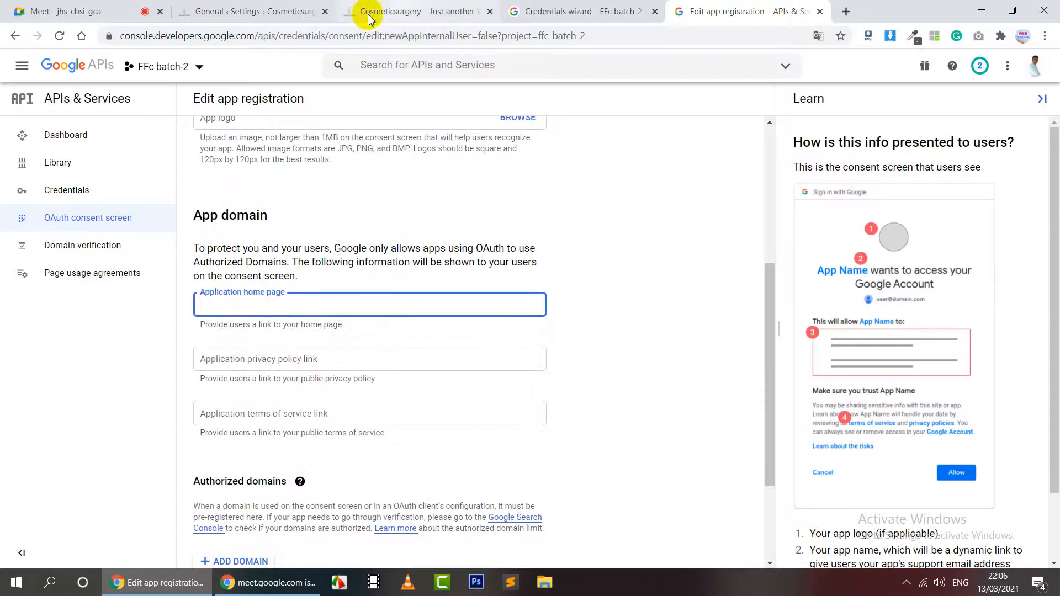
click(386, 11)
click(286, 43)
key(ctrl+c)
click(552, 10)
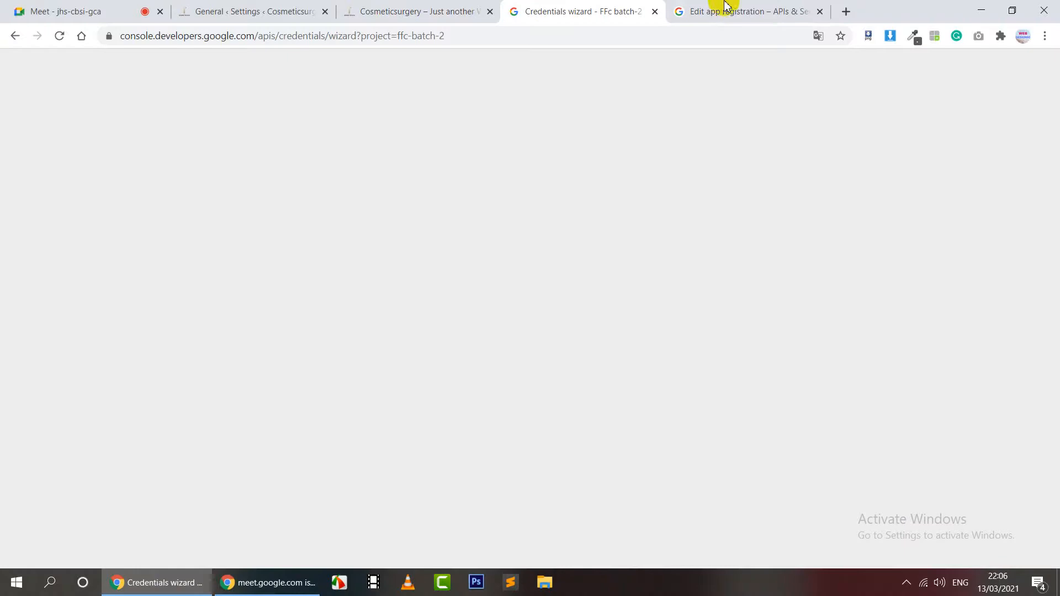
click(731, 5)
text(https://dev-cosmeticsurgery.pantheonsite.io/)
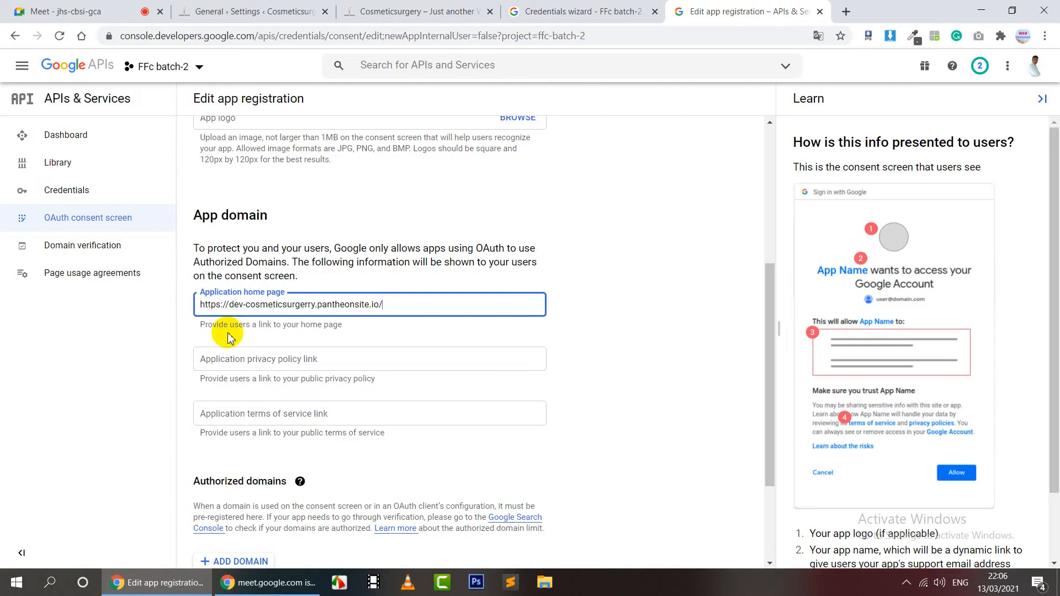
key(BackSpace)
click(371, 343)
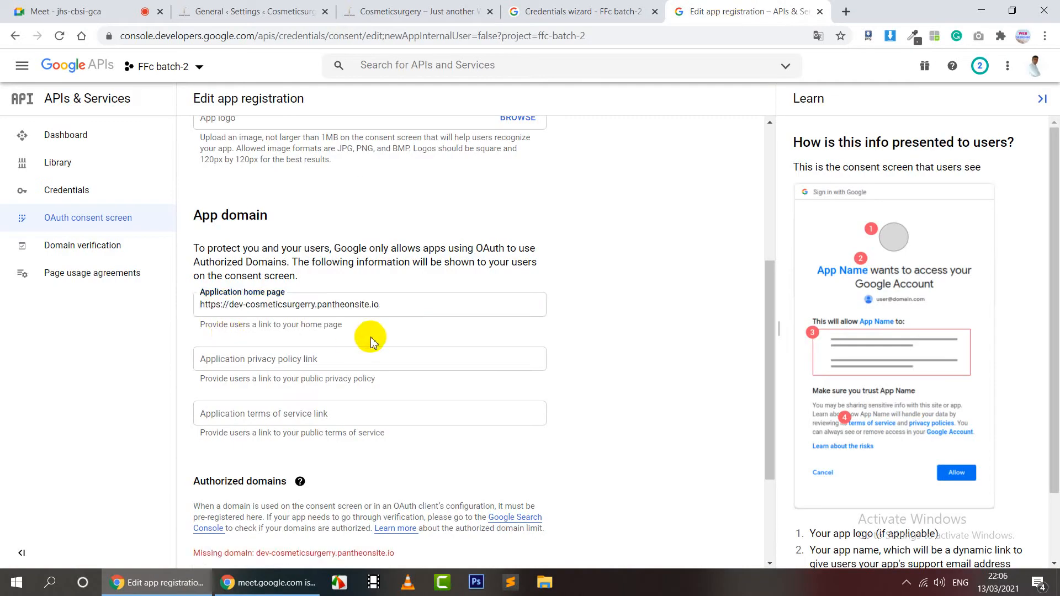
scroll(370, 339, down, 3)
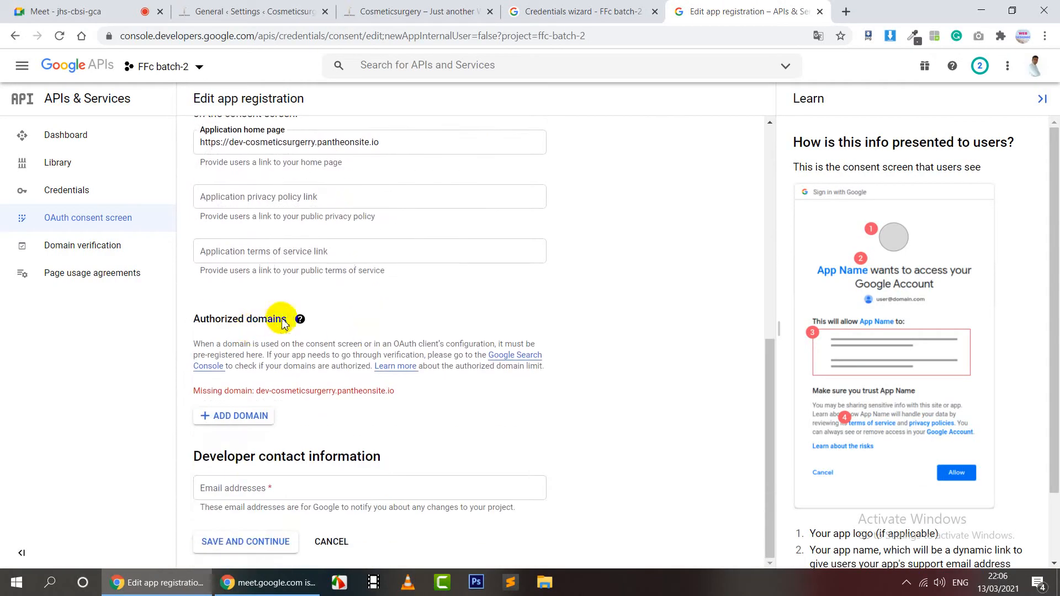
click(246, 425)
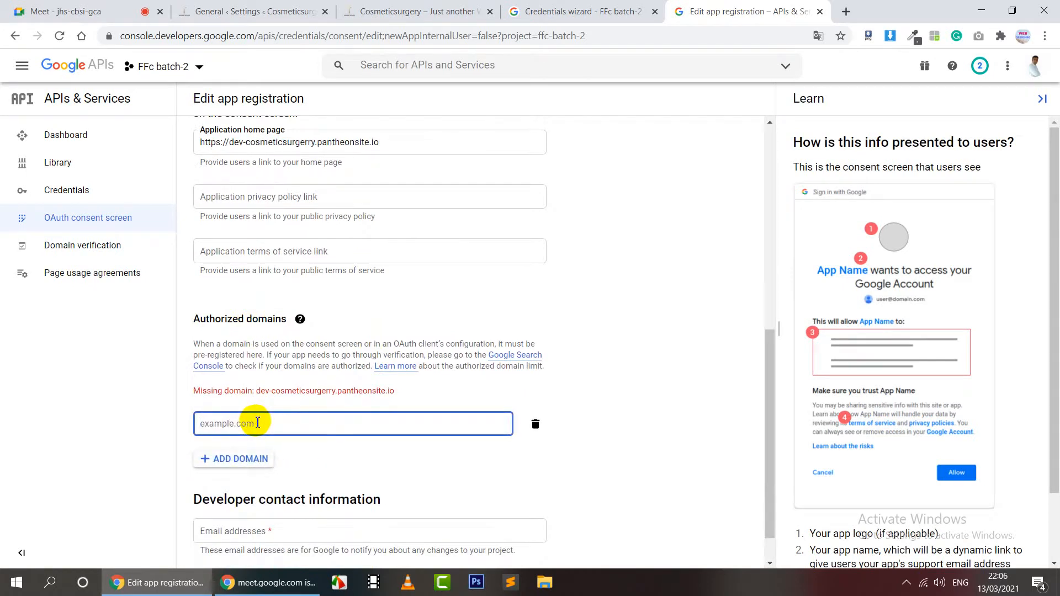
key(ctrl+v)
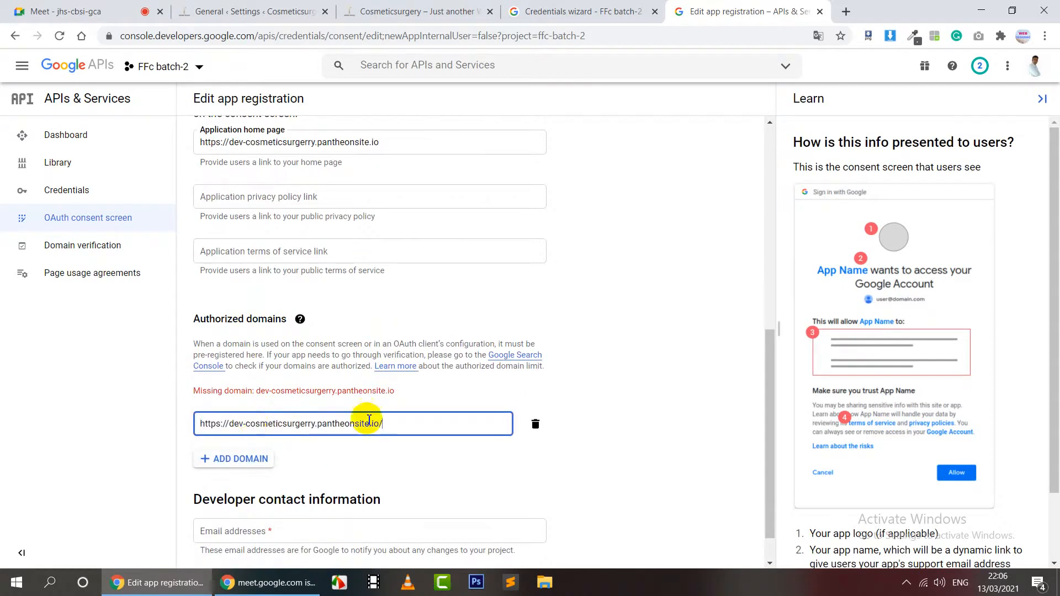
key(BackSpace)
click(561, 444)
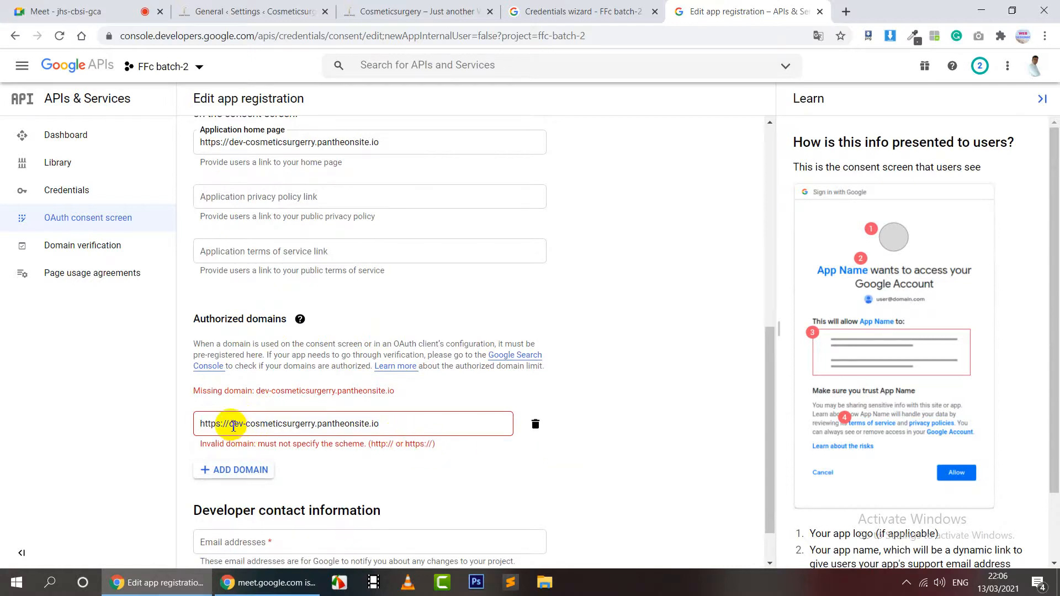
drag(231, 425, 200, 425)
key(BackSpace)
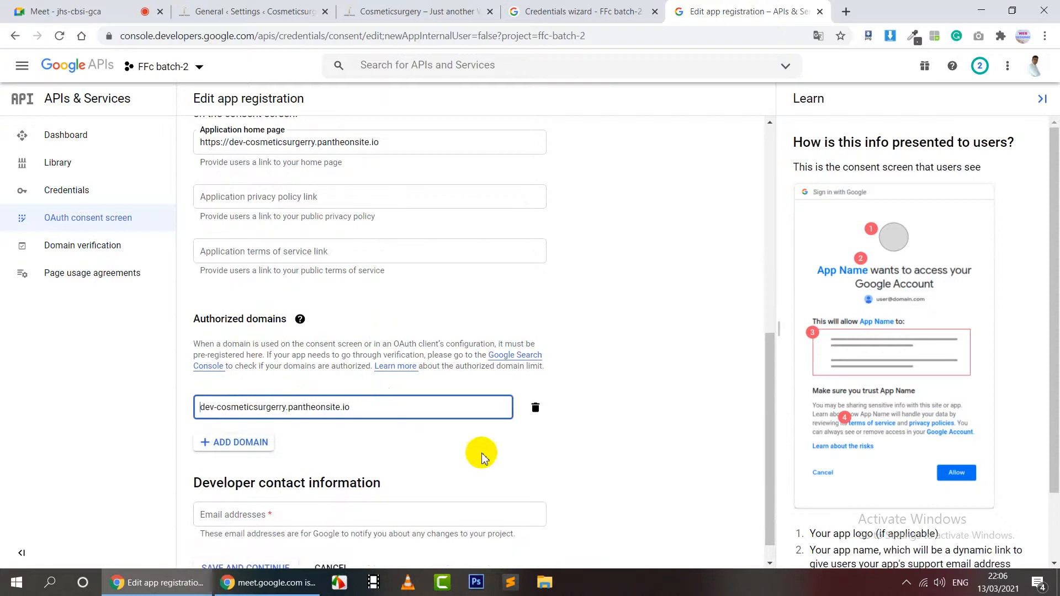
click(497, 449)
Enter the developer contact's email address and save the consent screen details
scroll(229, 433, down, 1)
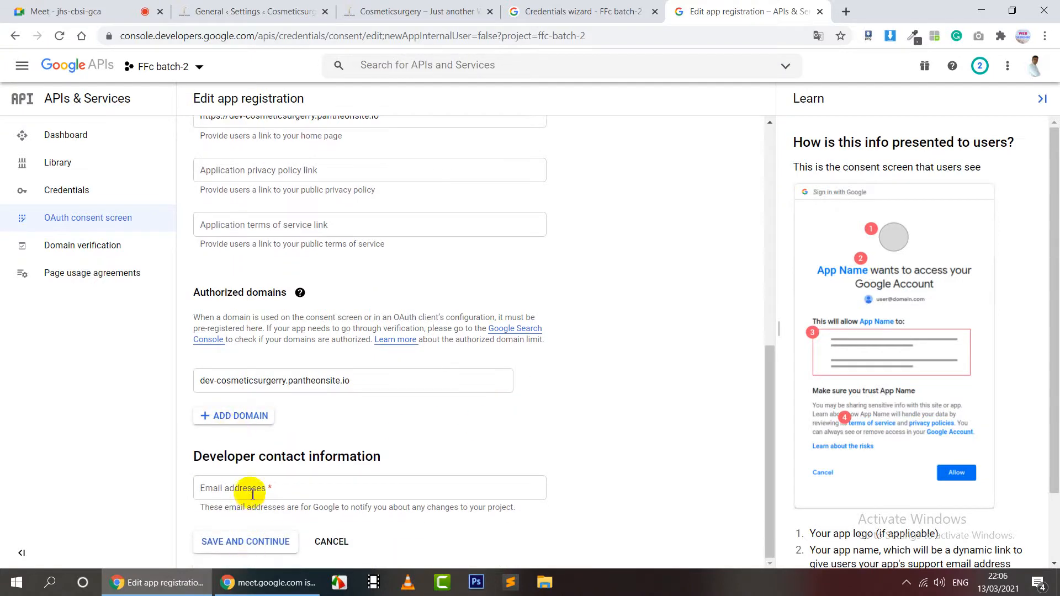
click(277, 488)
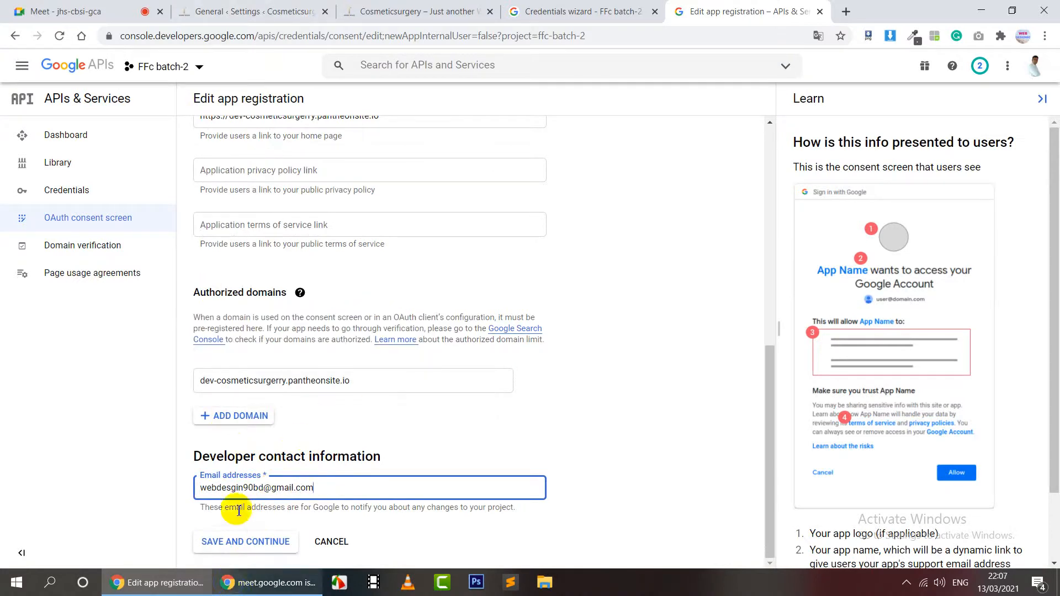
click(275, 545)
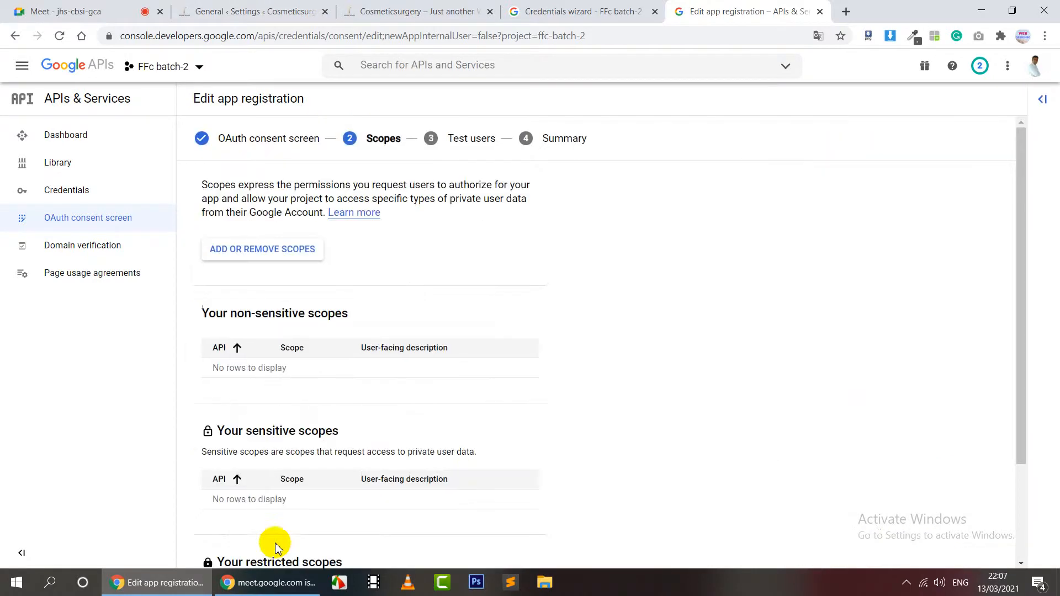
Save the scopes and test users stages without adding any entries, and return from the summary to the consent screen dashboard
scroll(453, 392, down, 3)
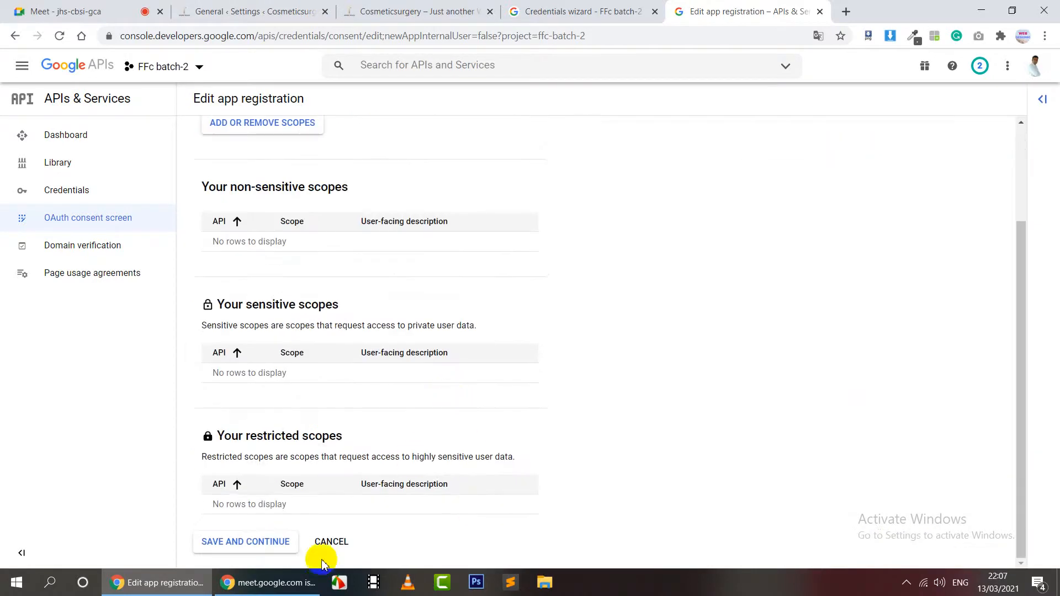
click(271, 548)
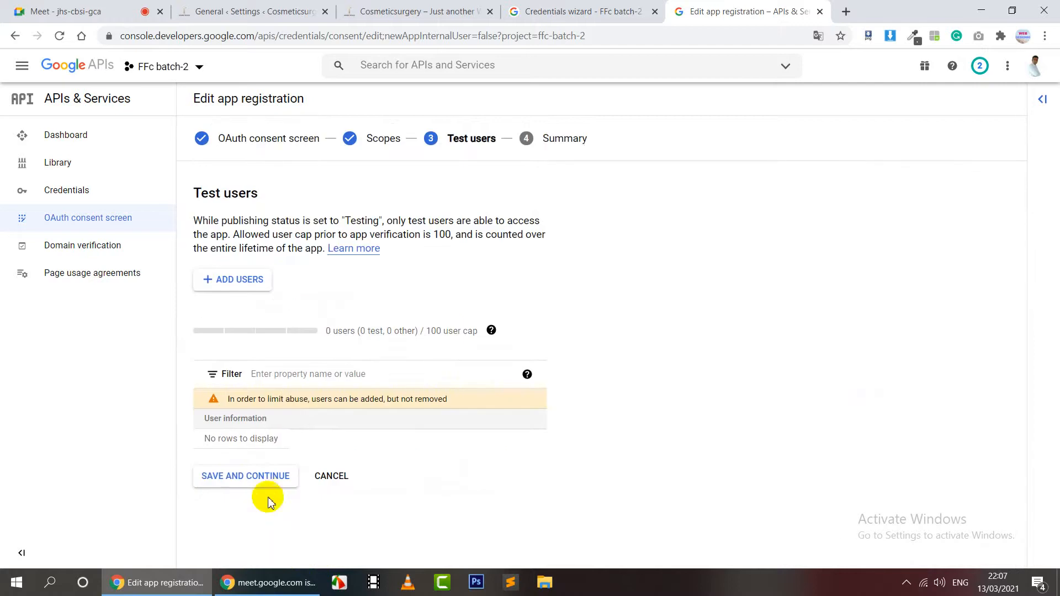
click(252, 484)
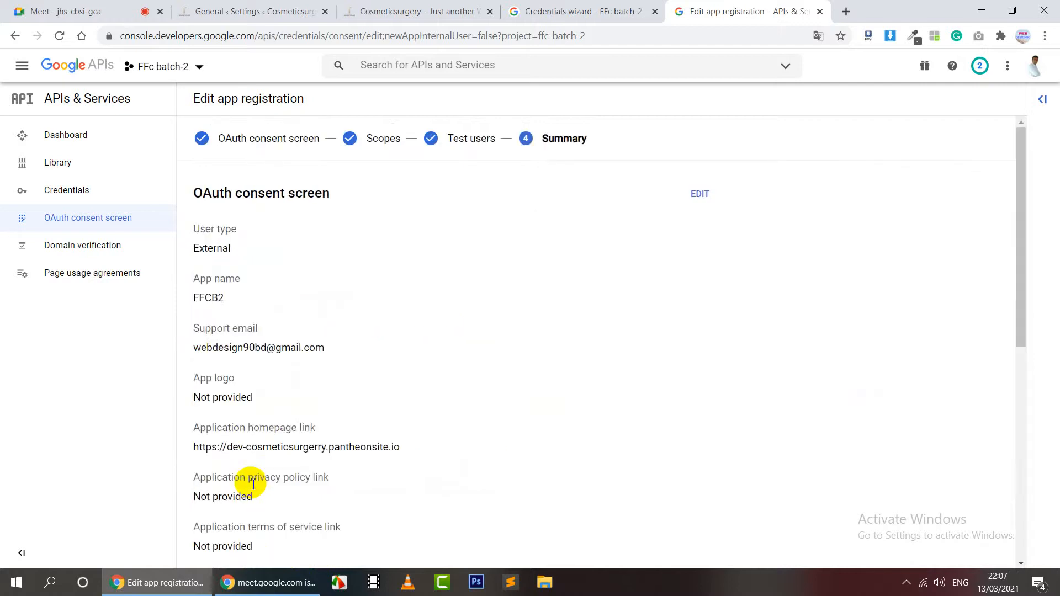
scroll(305, 411, down, 8)
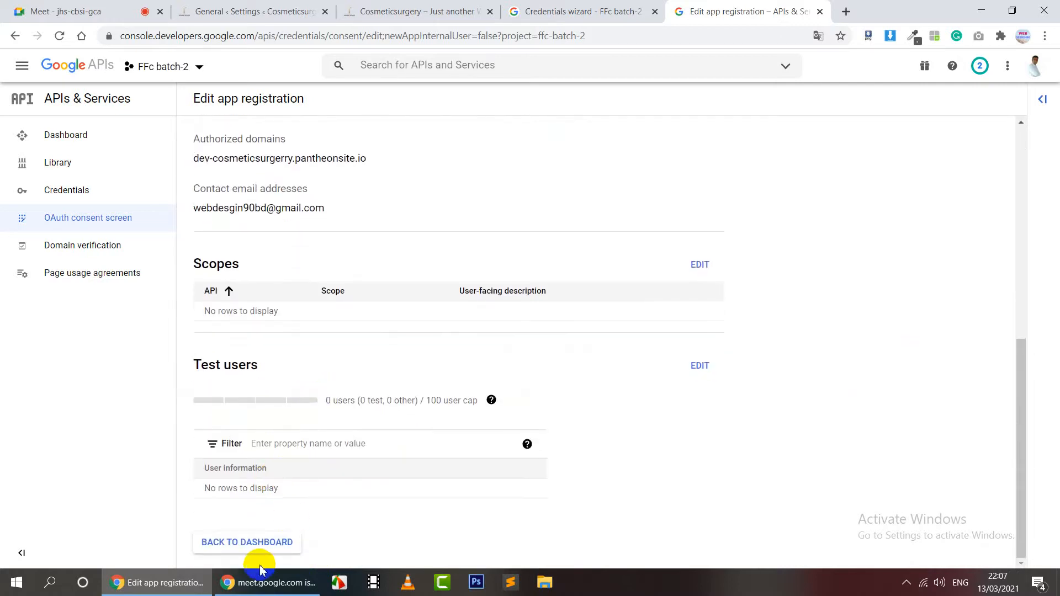
click(241, 546)
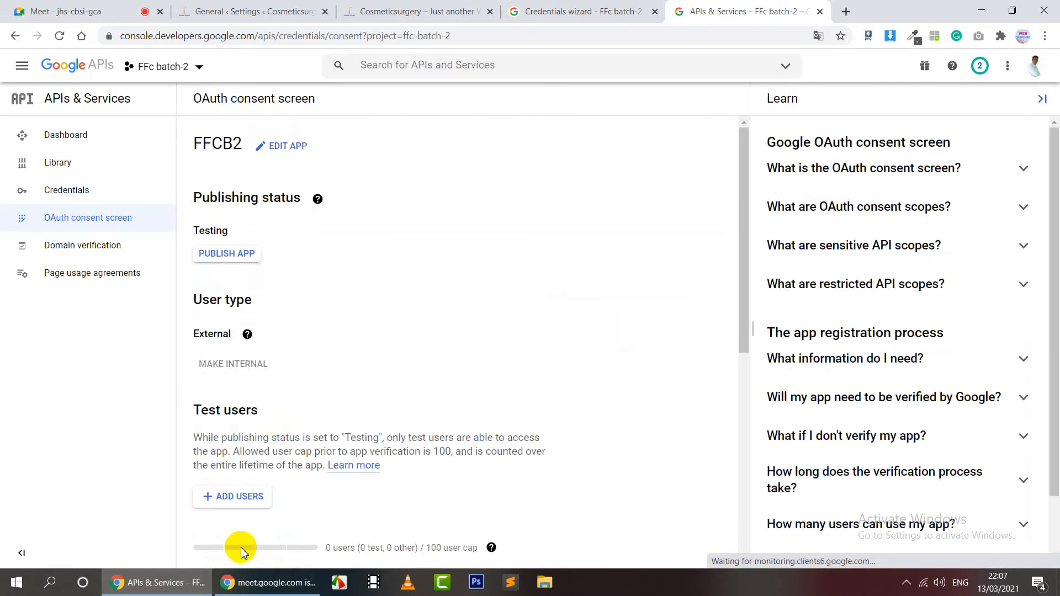
Create a new API key in the project's credentials and copy it
click(63, 198)
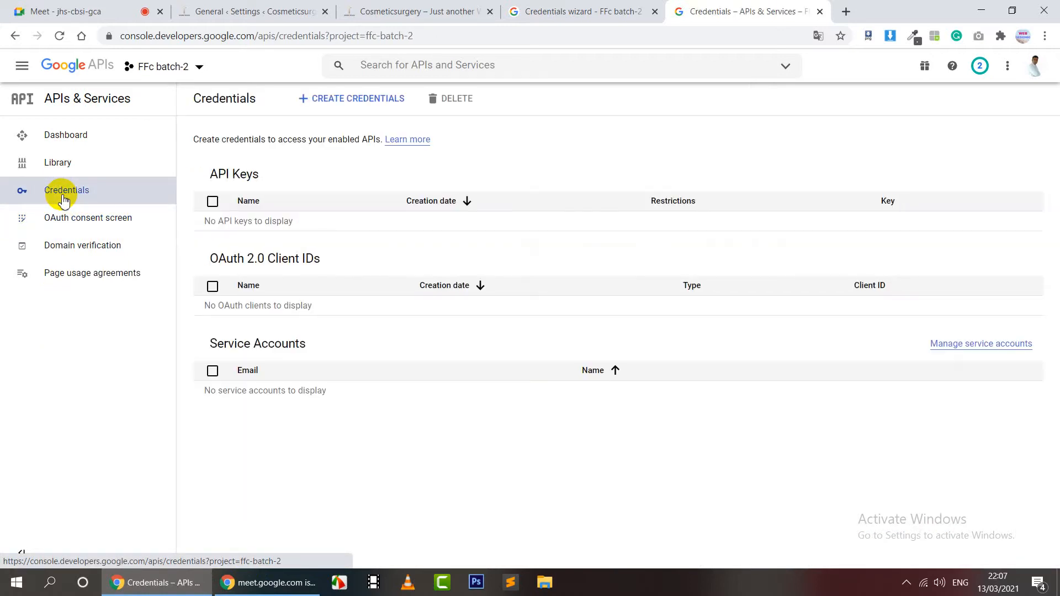
click(369, 110)
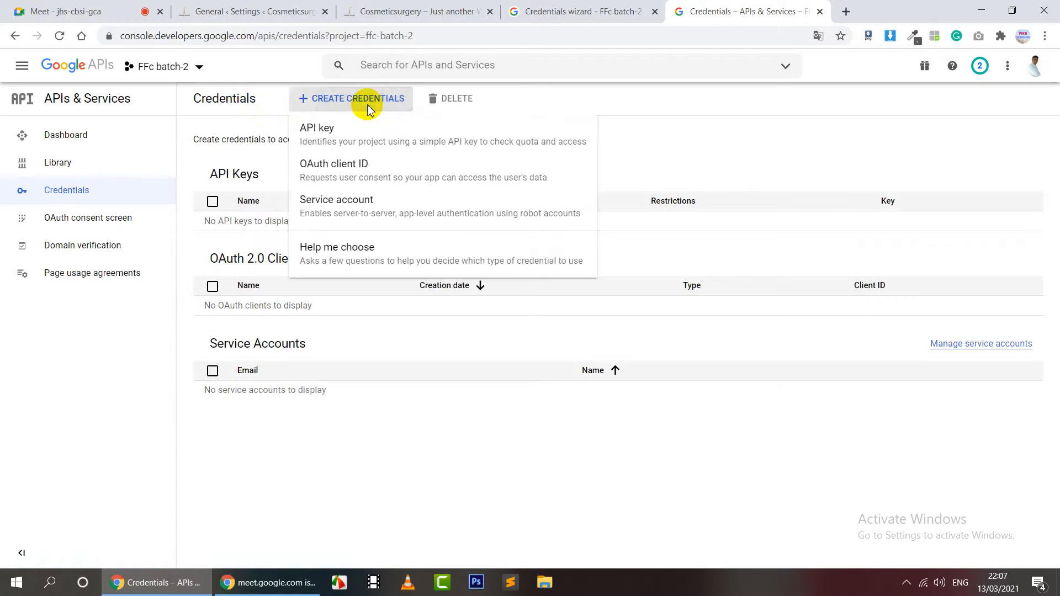
click(319, 137)
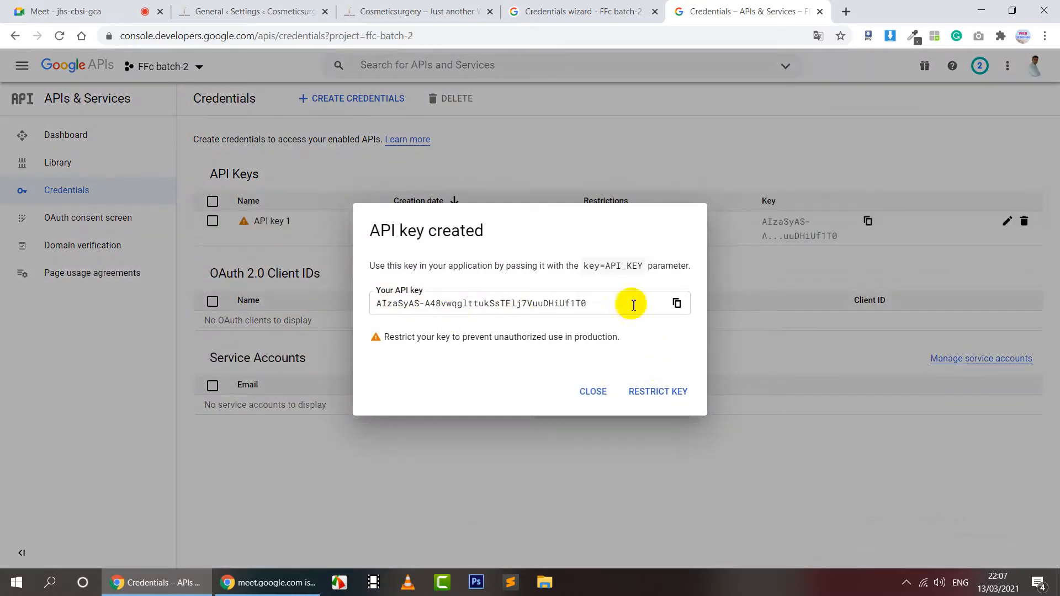
click(676, 304)
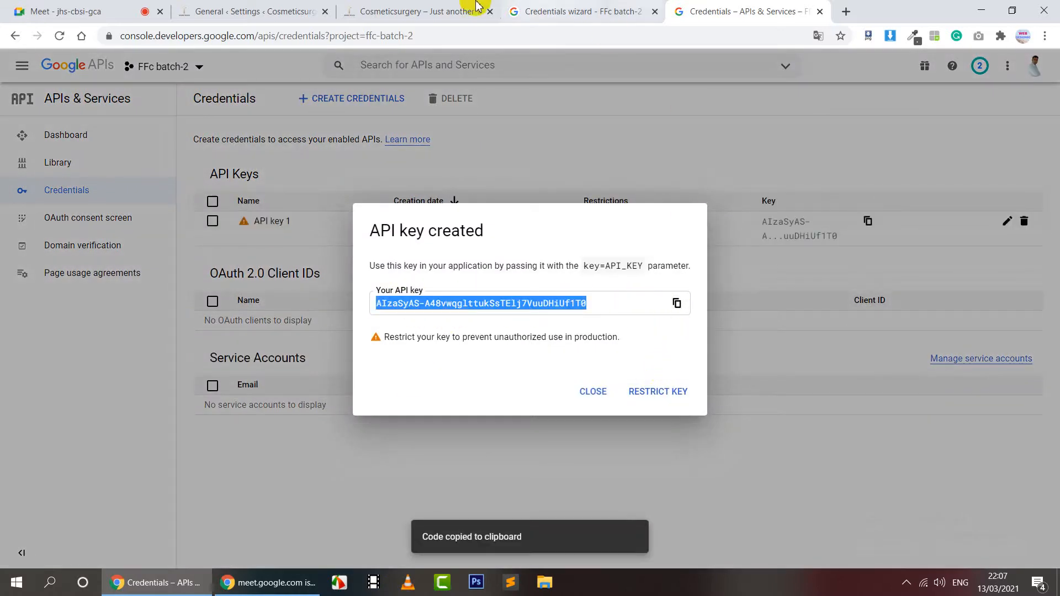
Compare the created API key with the Client ID and Client Secret fields in the WP Mail SMTP settings, and dismiss the key dialog
click(254, 11)
click(353, 234)
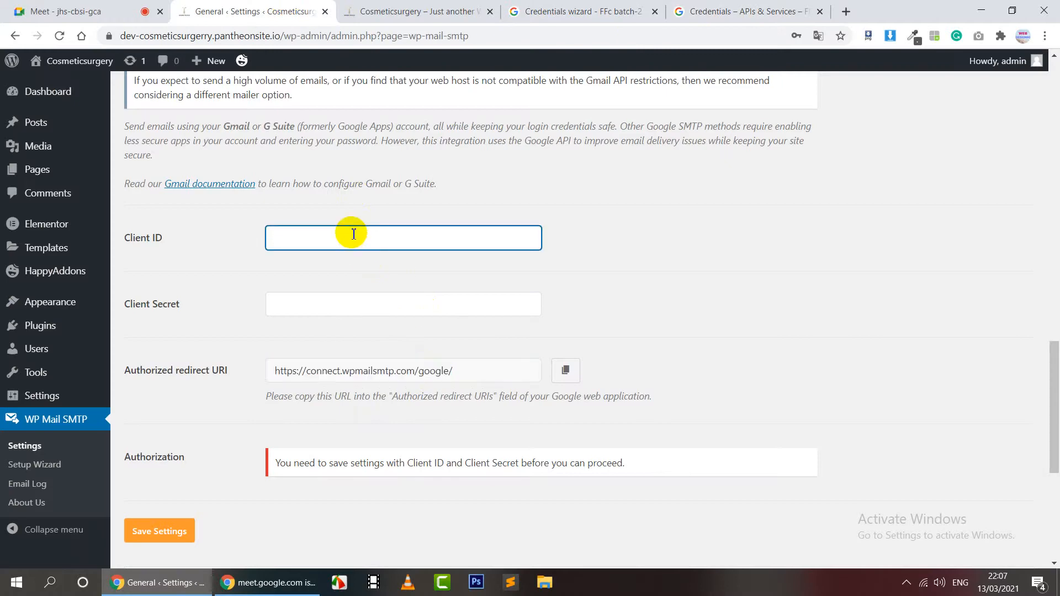
click(766, 7)
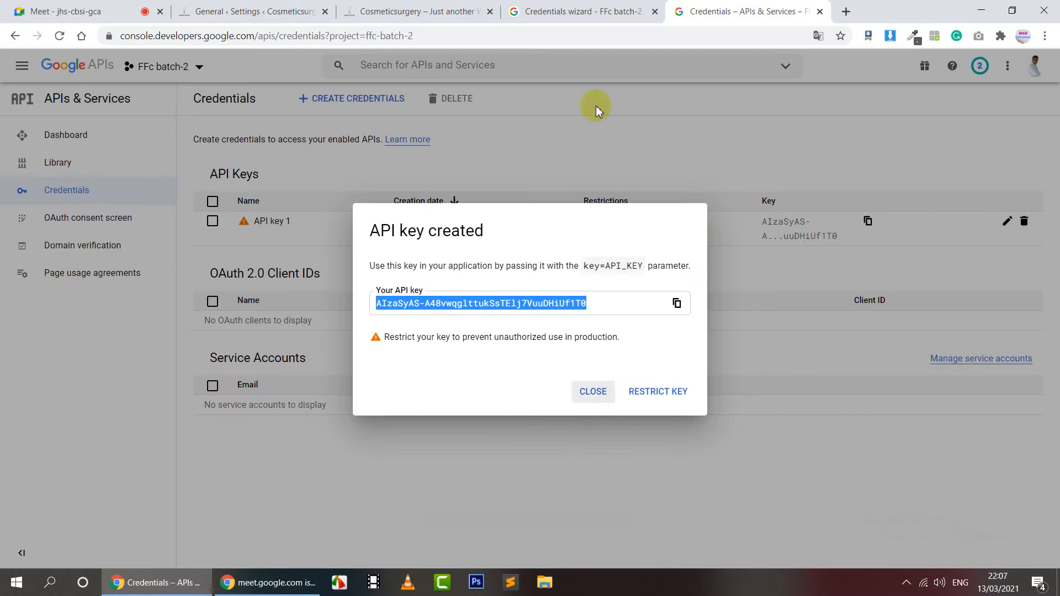
click(256, 5)
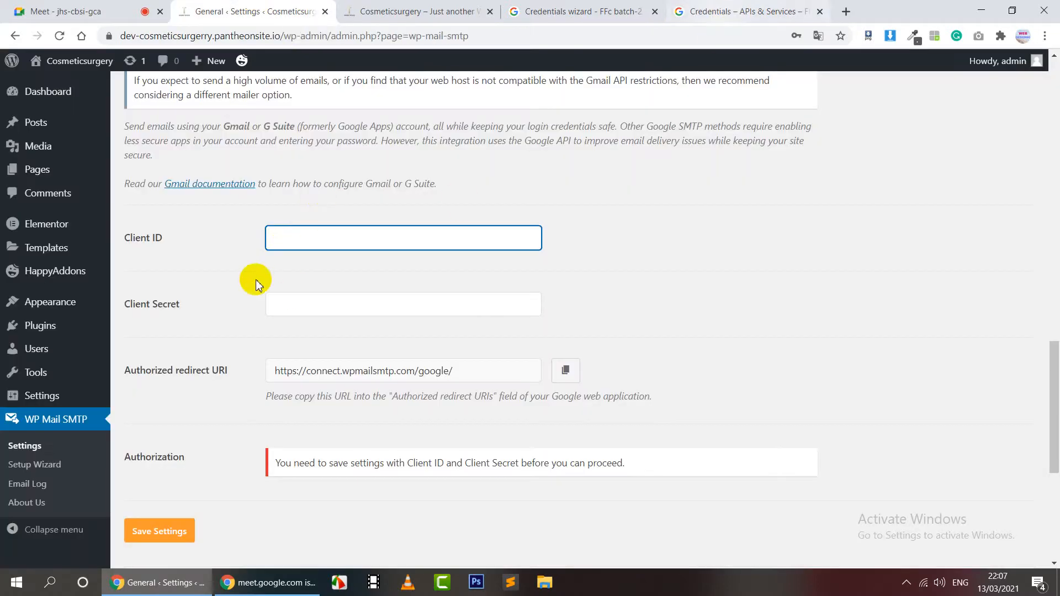
click(780, 7)
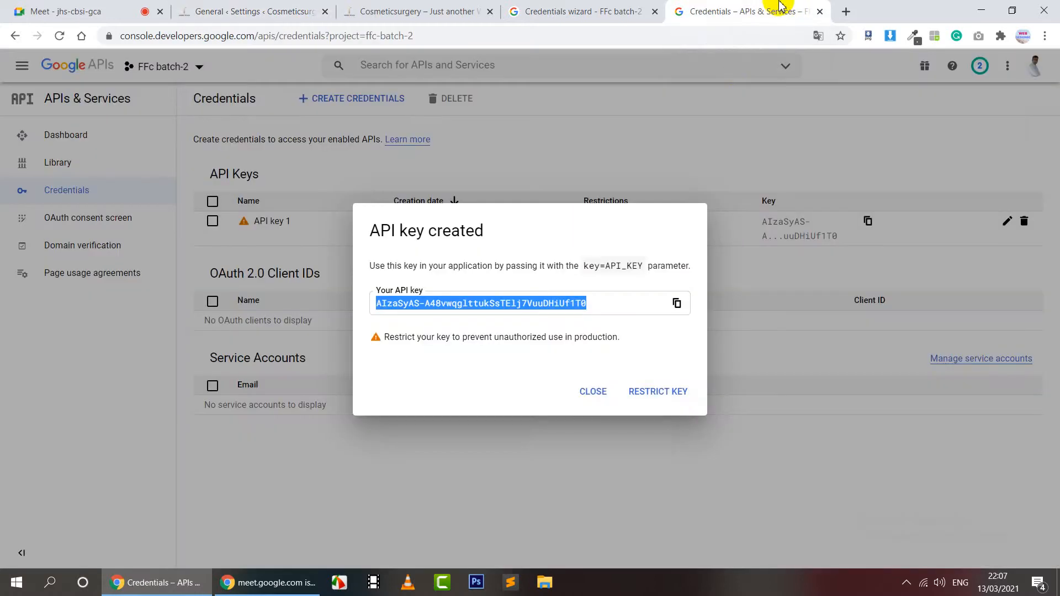
click(593, 394)
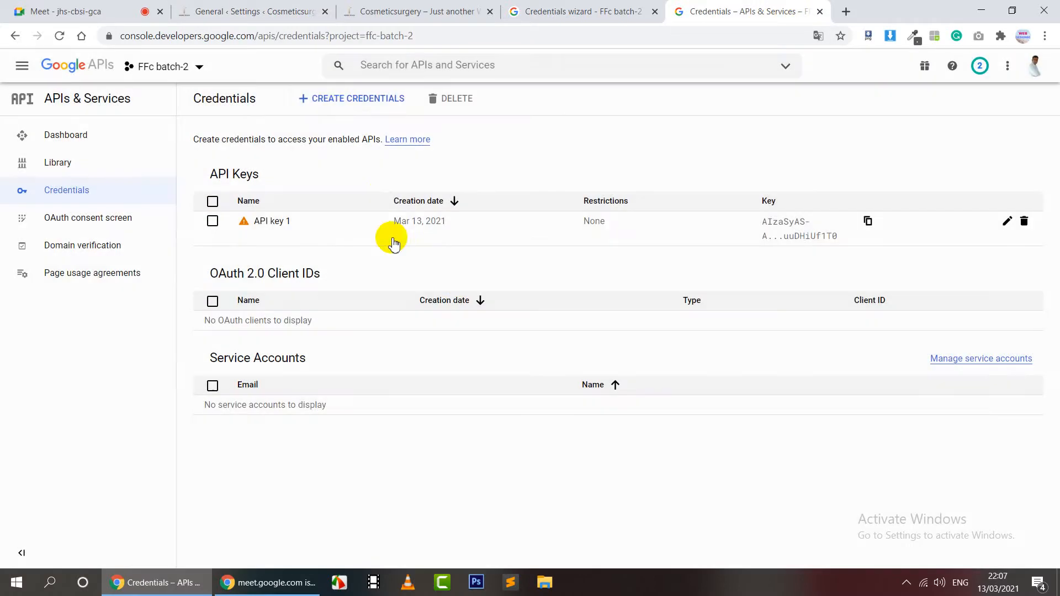
Start a new OAuth client ID with the Web application type and name it "FFCb-2"
click(339, 105)
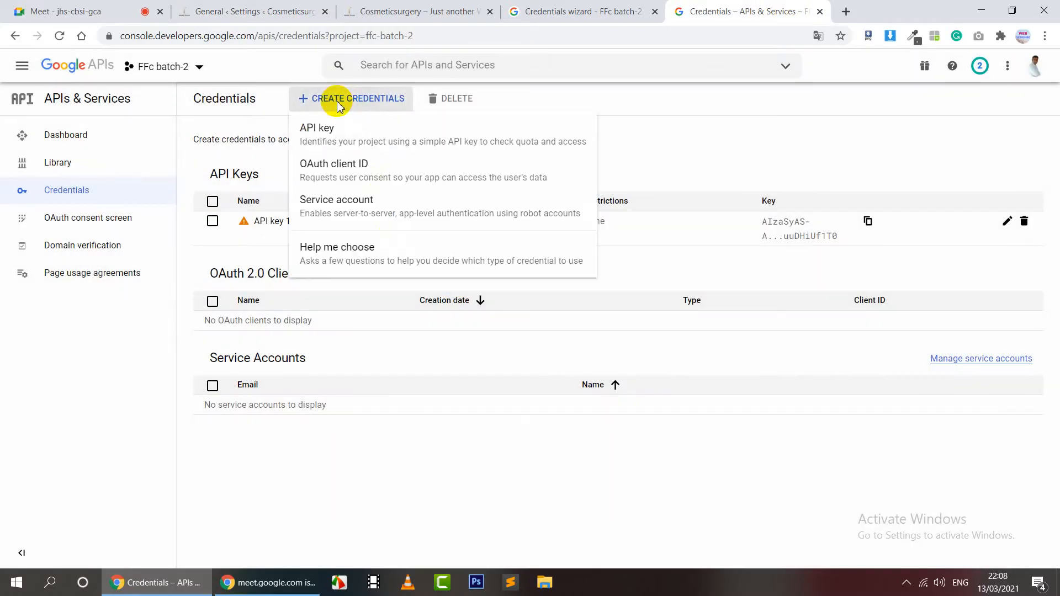
click(337, 178)
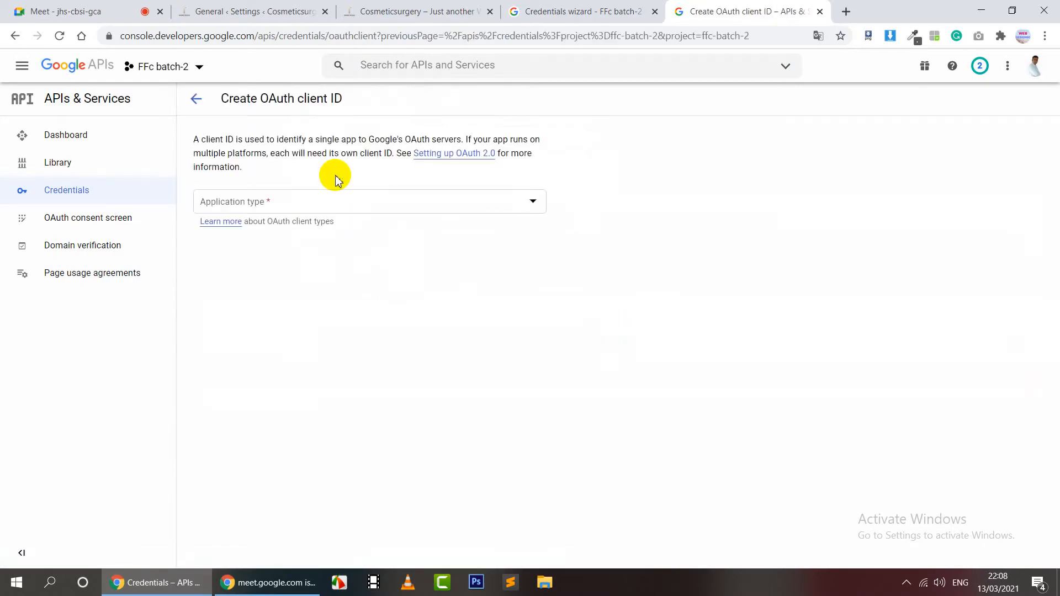
click(230, 208)
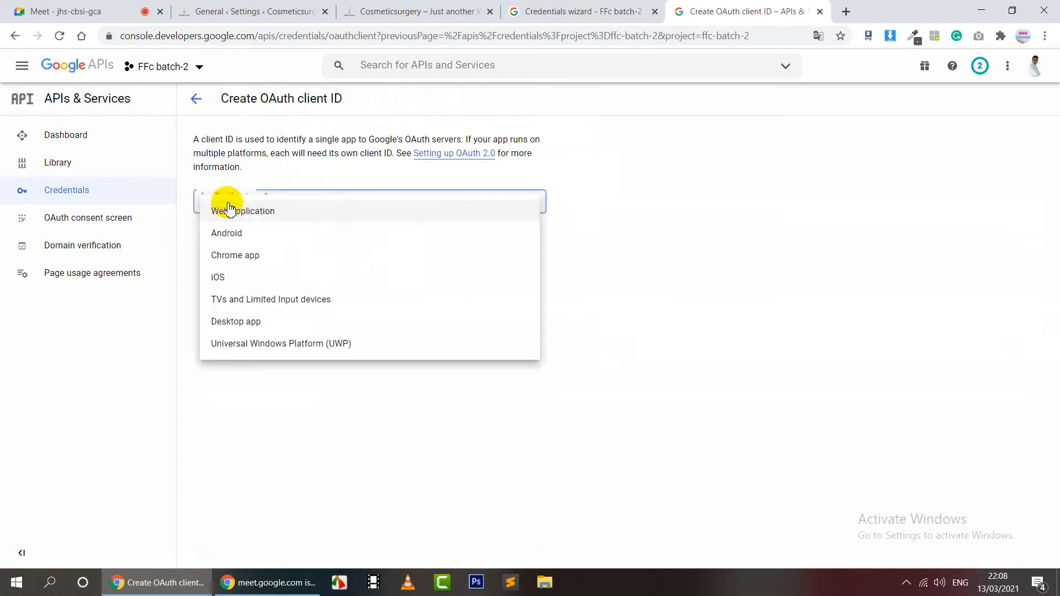
click(239, 215)
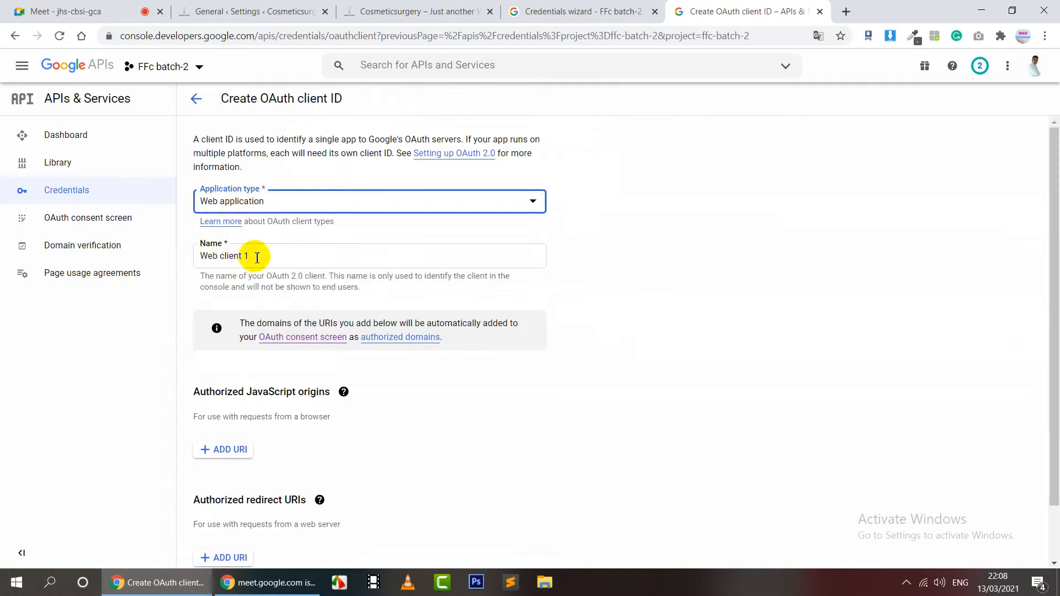
drag(254, 257, 199, 262)
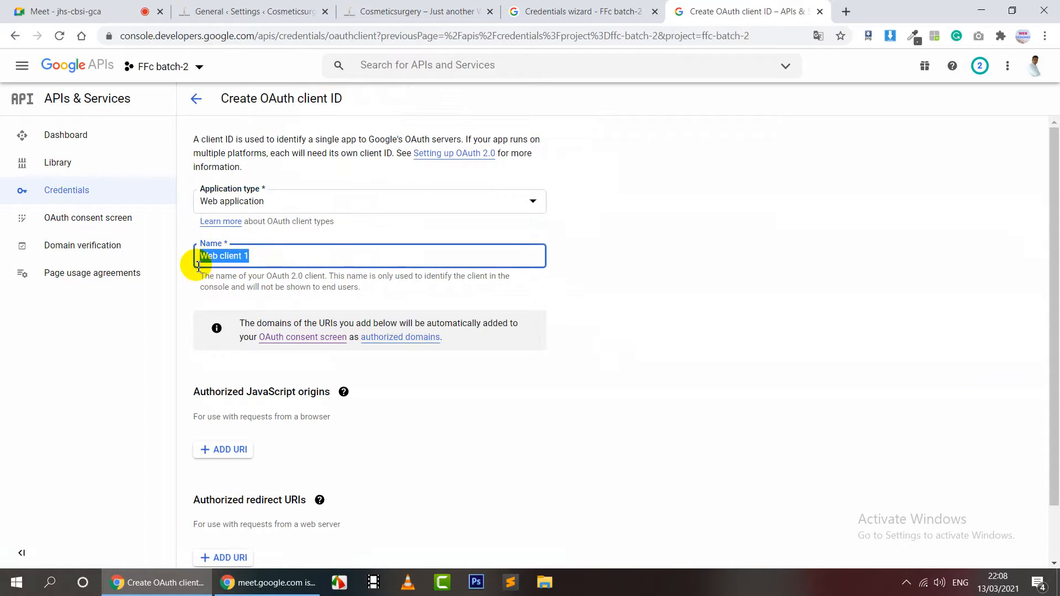
text(FFCb-2)
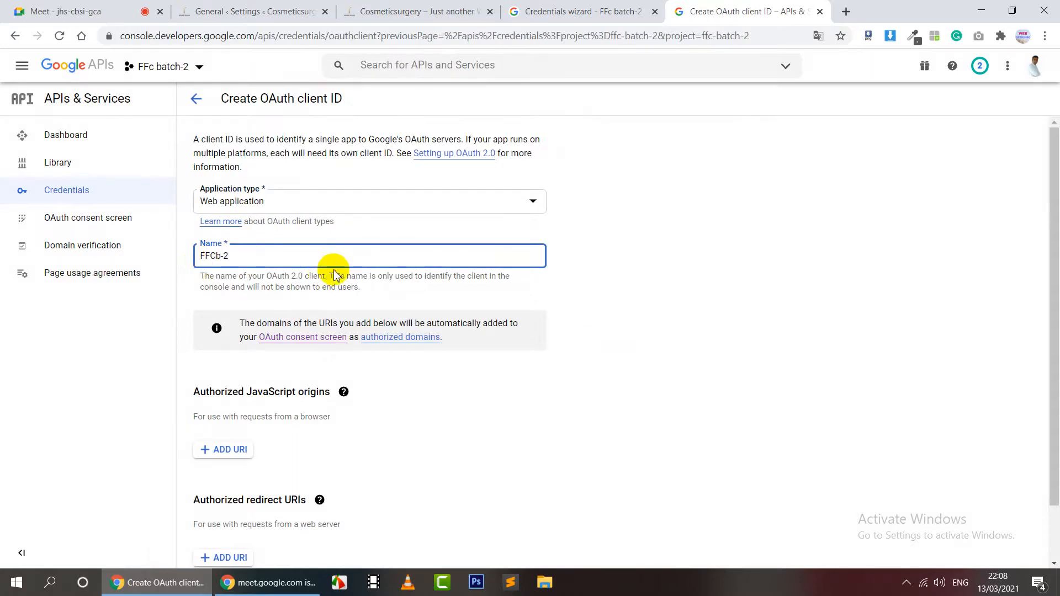
scroll(521, 331, down, 2)
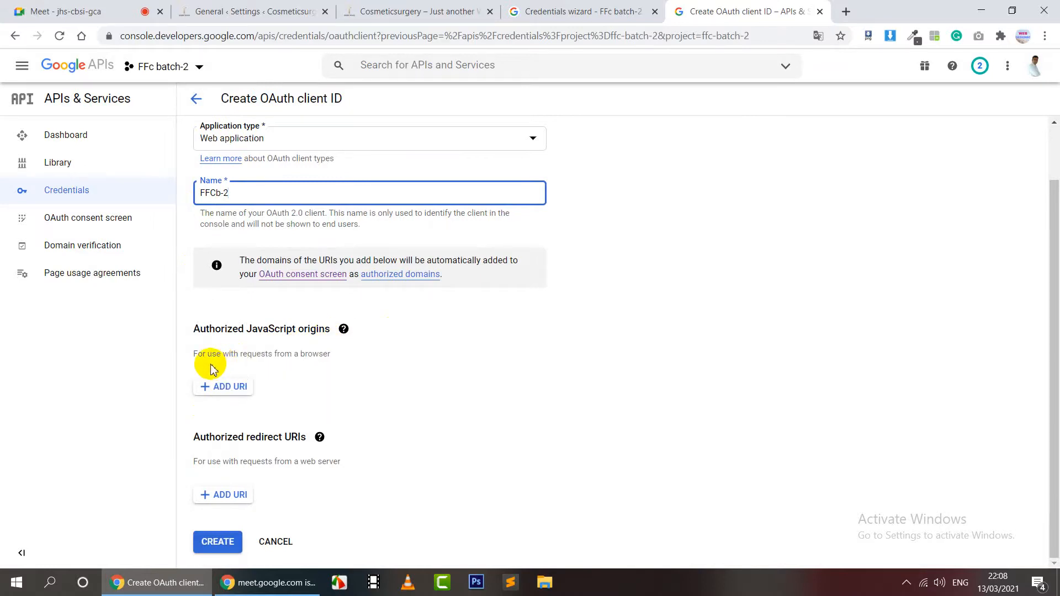
click(238, 393)
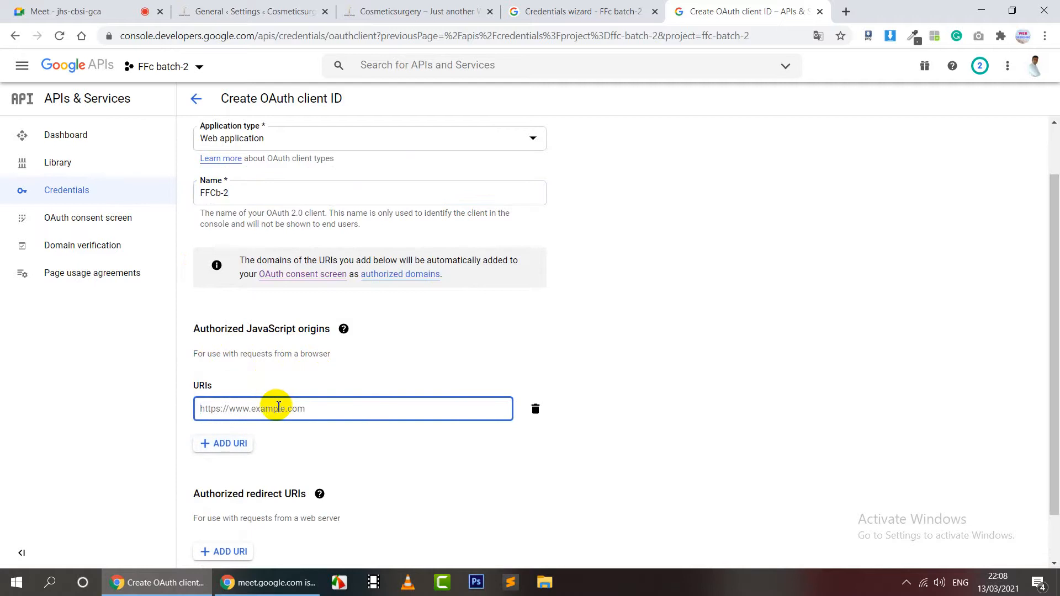
key(ctrl+v)
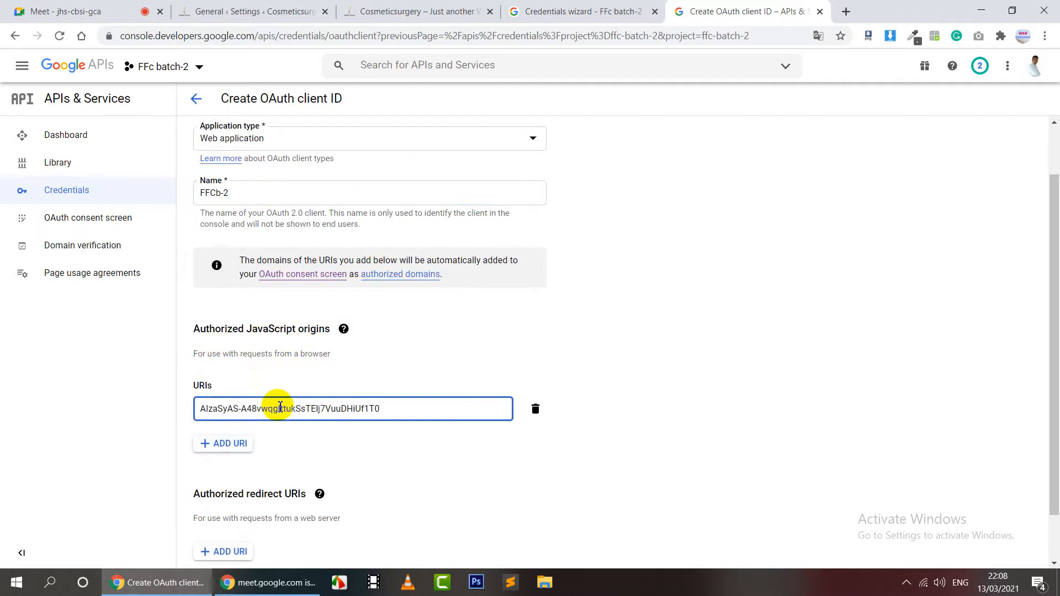
key(ctrl+a)
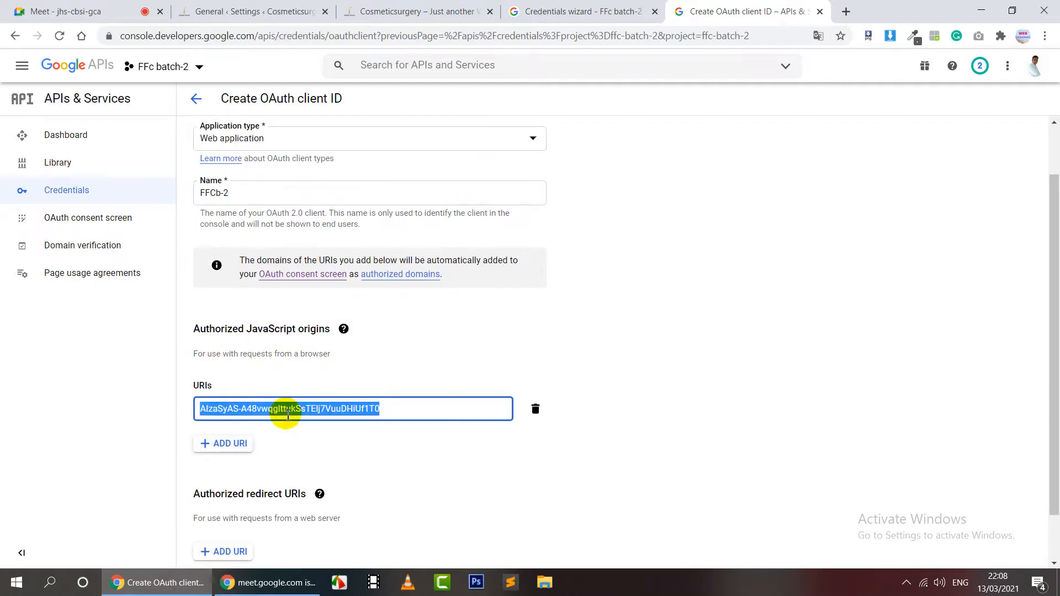
click(394, 23)
click(610, 8)
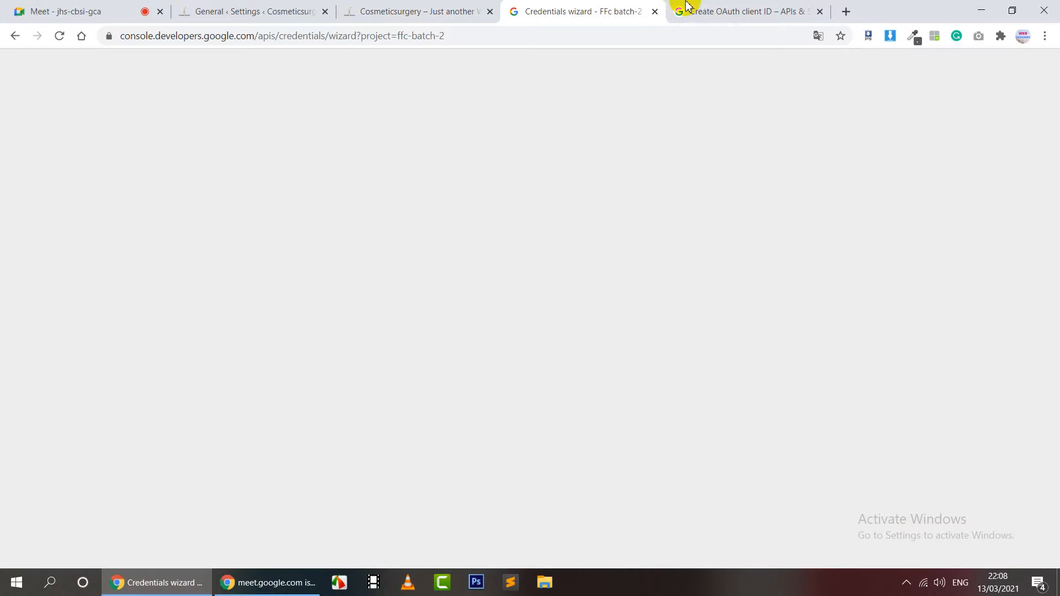
click(700, 11)
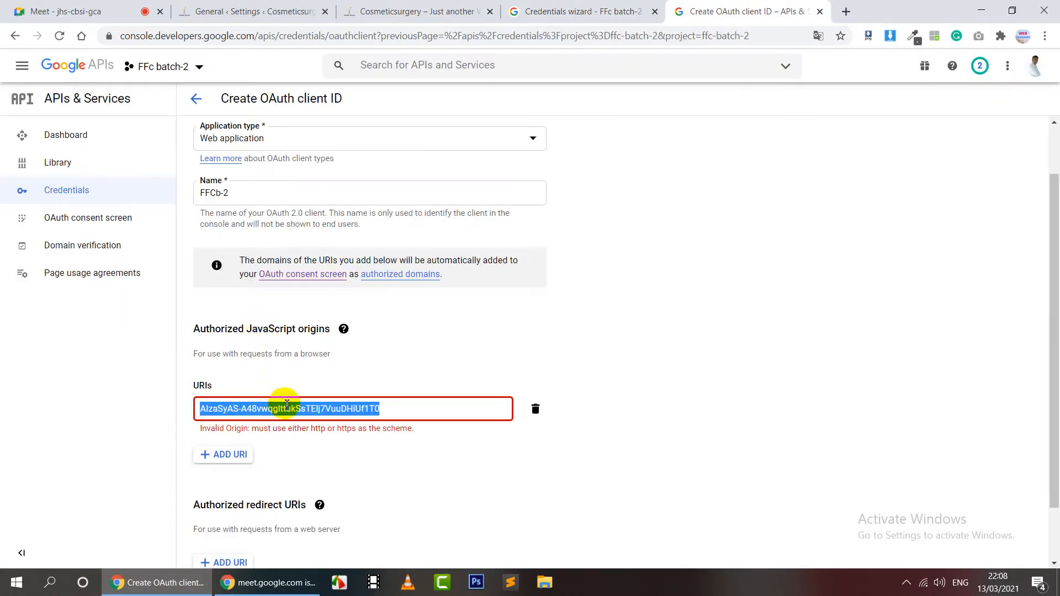
text(https://dev-cosmeticsurgerry.pantheonsite.io/)
key(BackSpace)
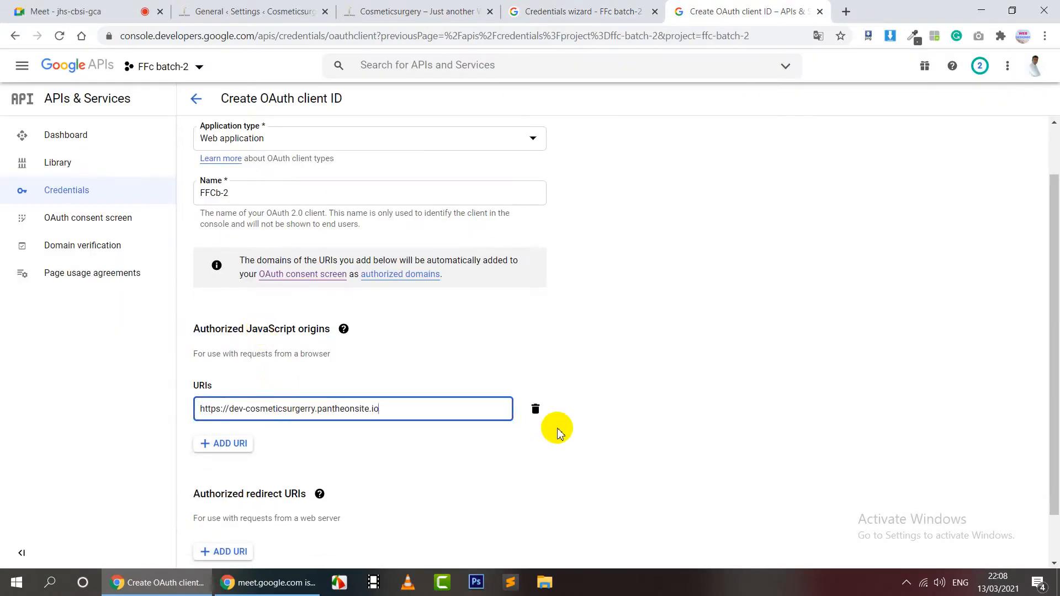
click(553, 428)
scroll(553, 429, down, 1)
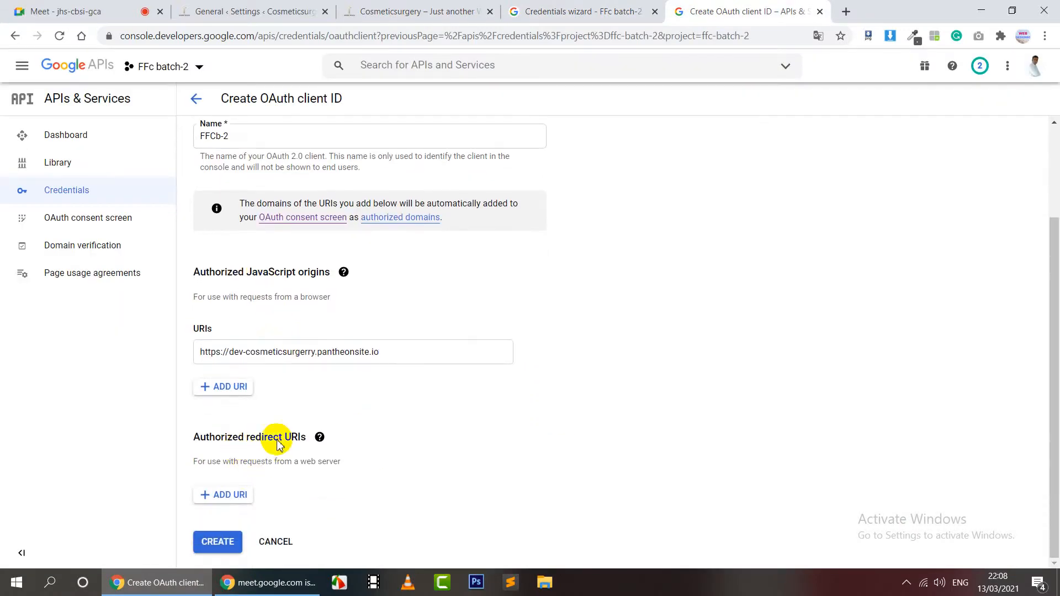
click(237, 495)
click(254, 8)
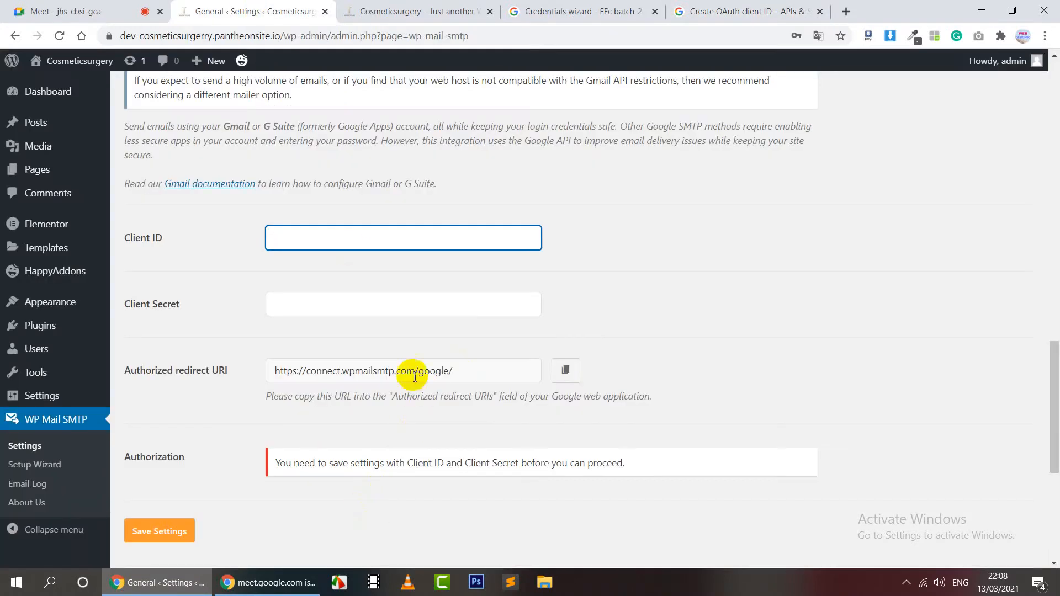
click(562, 370)
click(734, 11)
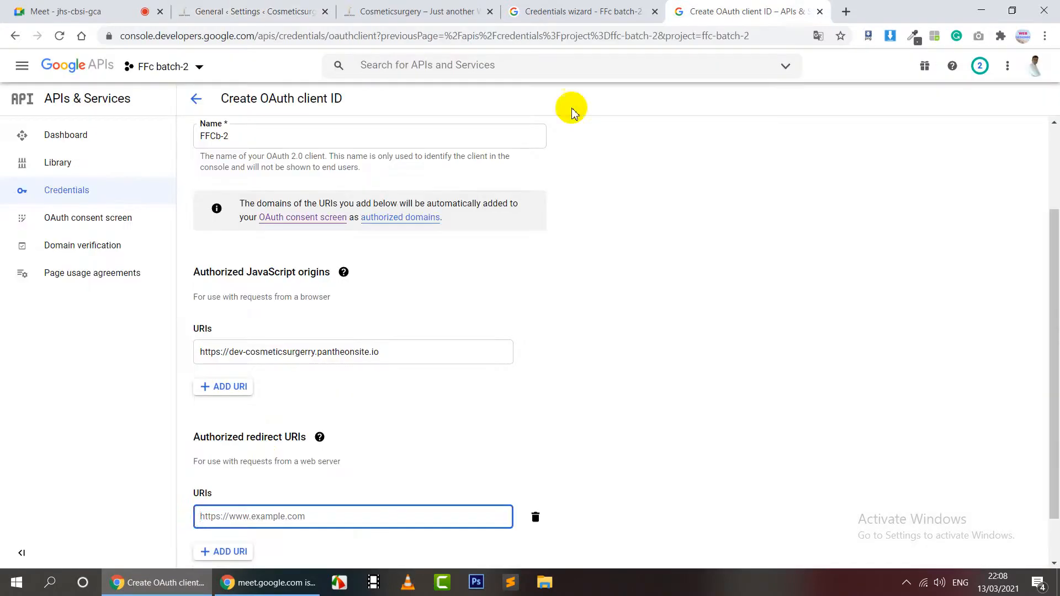
key(ctrl+v)
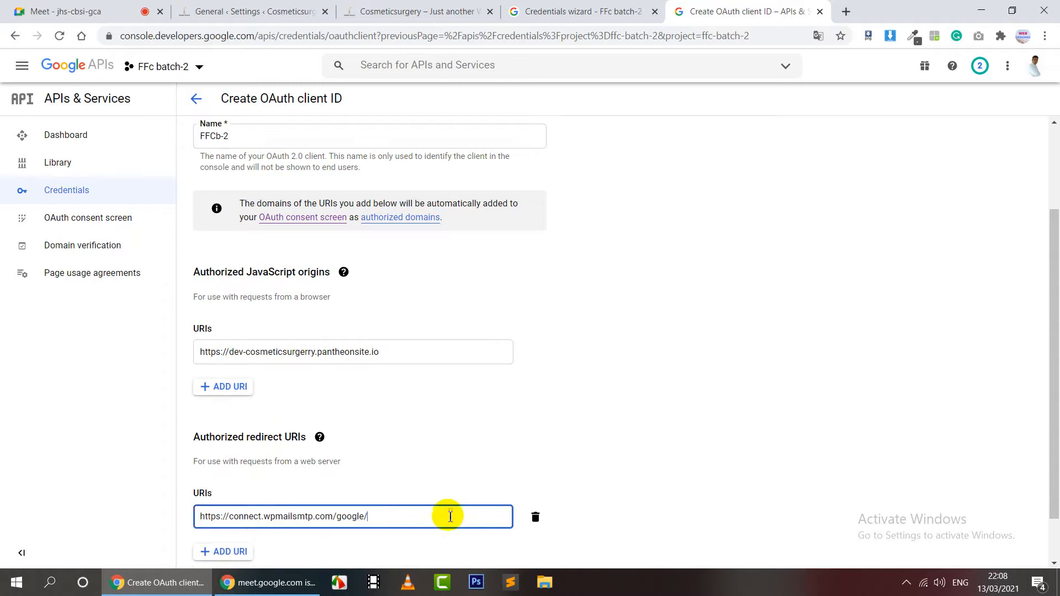
key(BackSpace)
click(613, 456)
scroll(617, 457, down, 1)
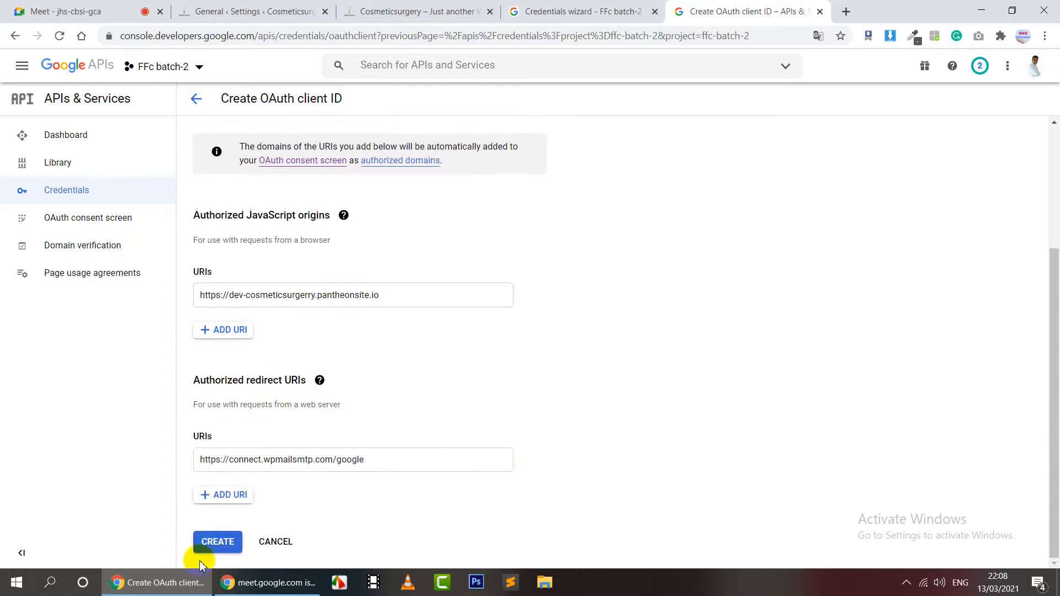
Create the OAuth client and copy its client ID into the Client ID field of the WP Mail SMTP settings
click(210, 544)
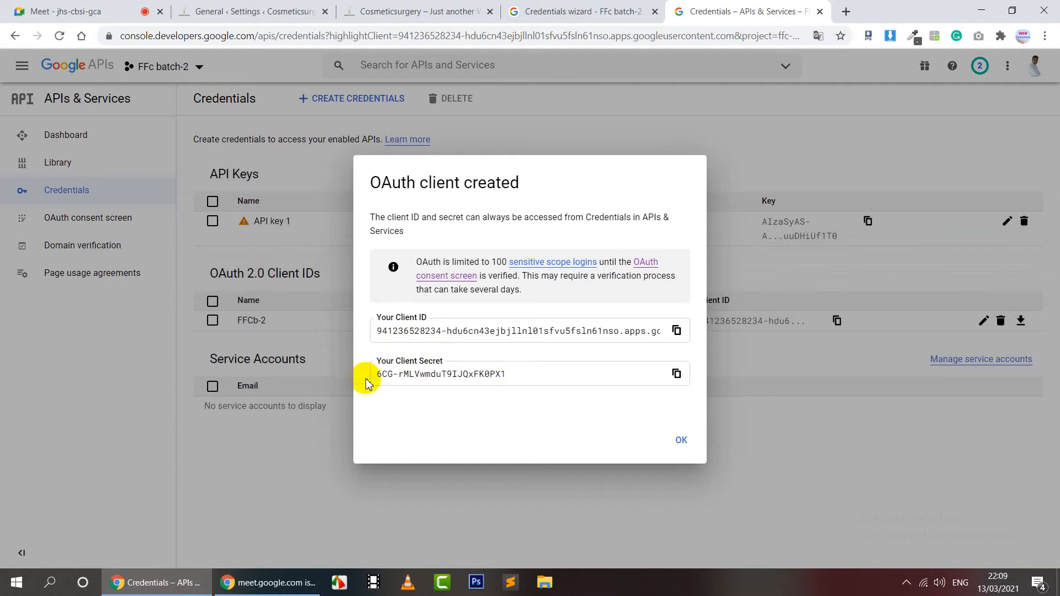
click(677, 331)
click(254, 11)
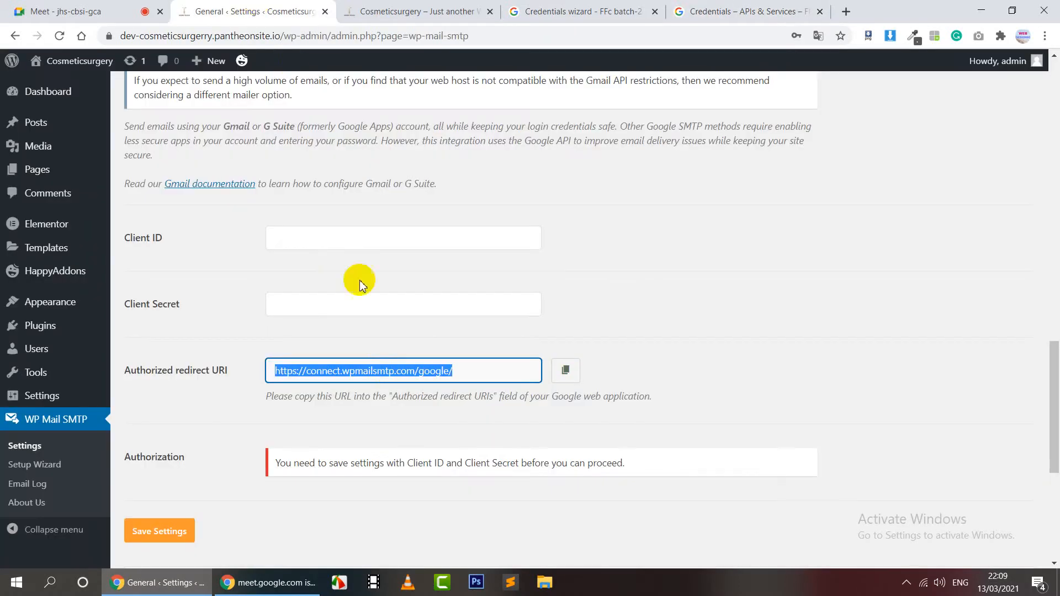
click(331, 238)
key(ctrl+v)
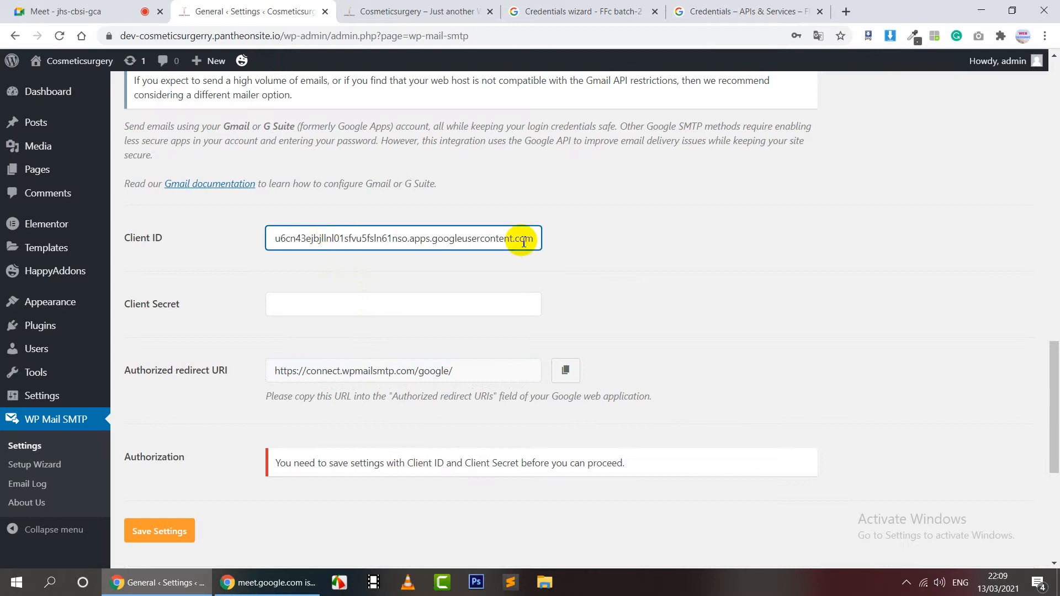
click(675, 248)
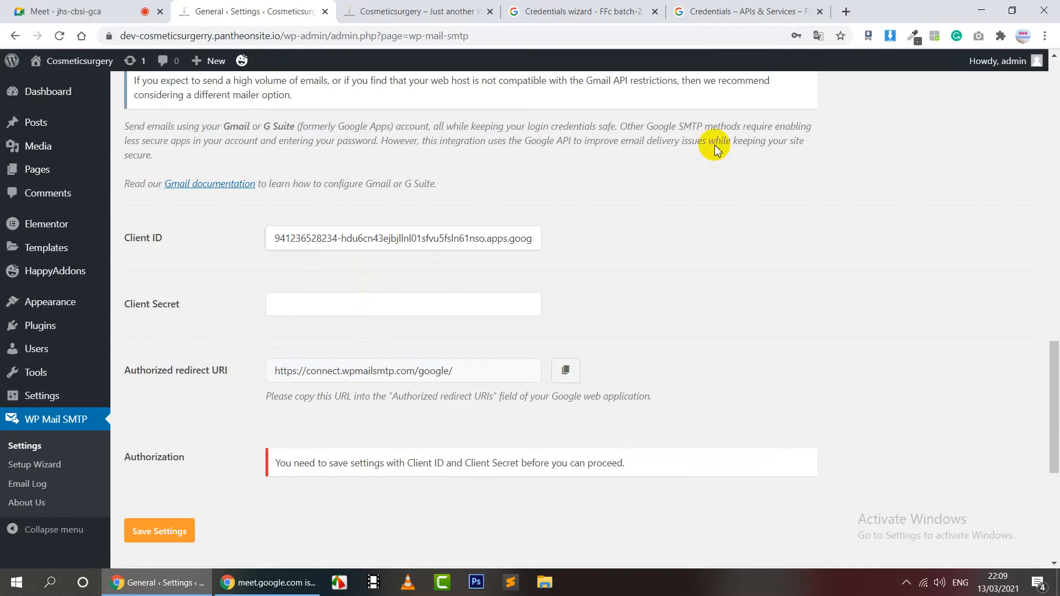
Copy the OAuth client's secret into the Client Secret field of the WP Mail SMTP settings and save them
click(744, 8)
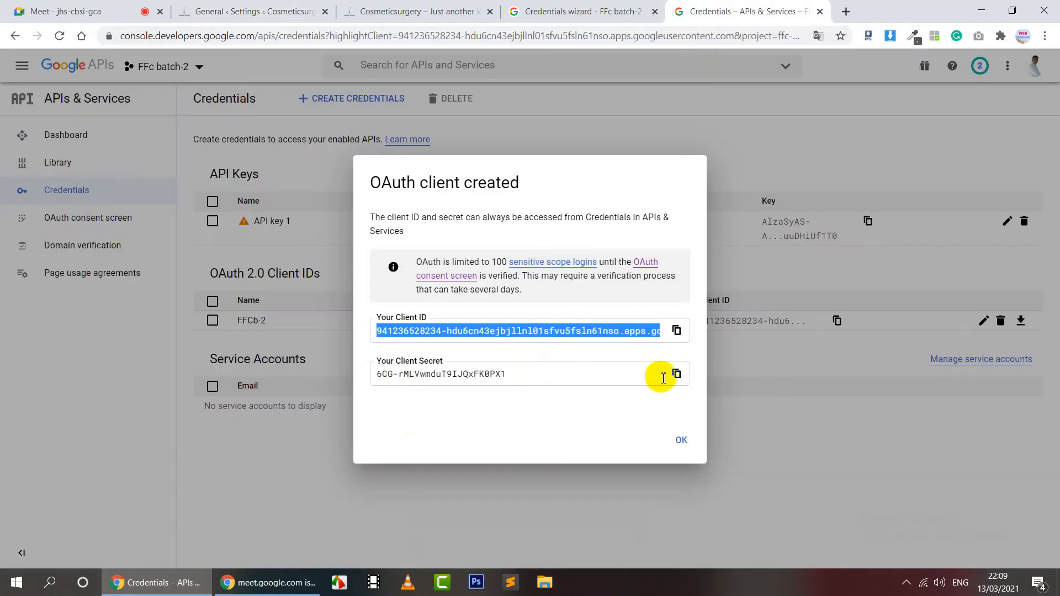
click(676, 373)
click(254, 11)
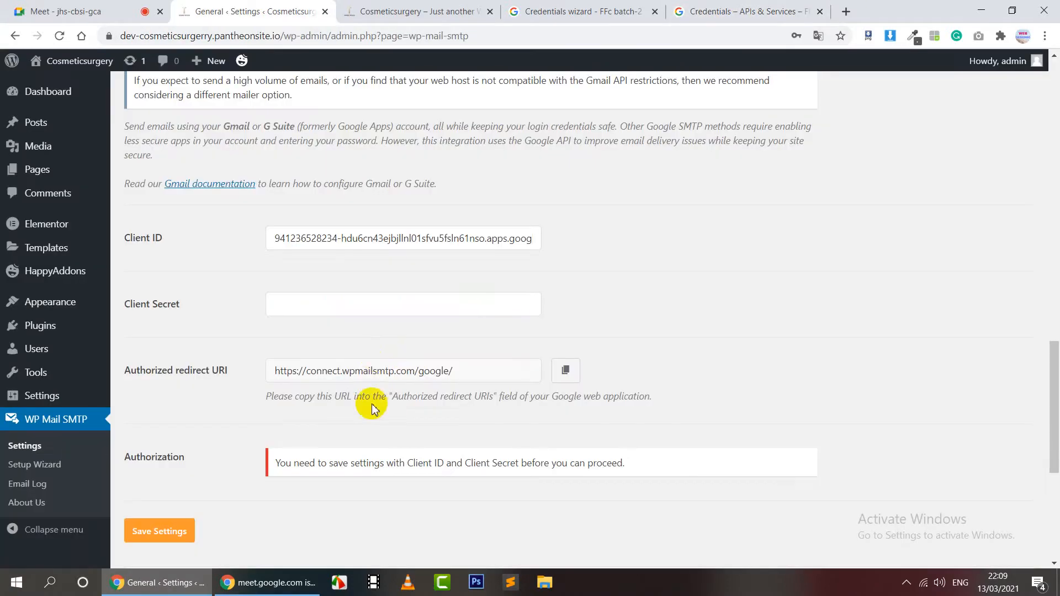
click(324, 304)
key(ctrl+v)
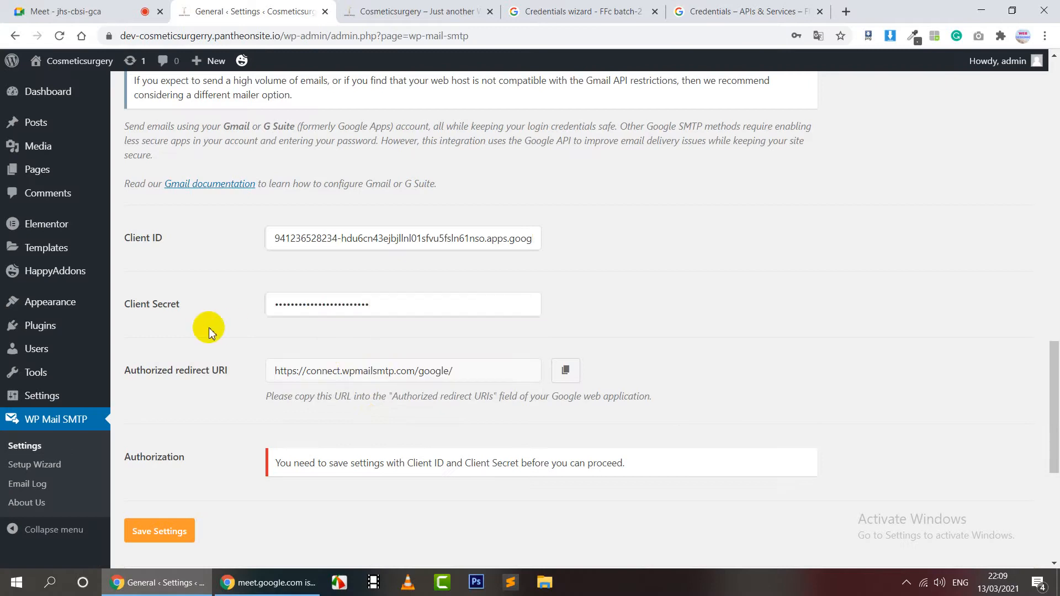
click(148, 539)
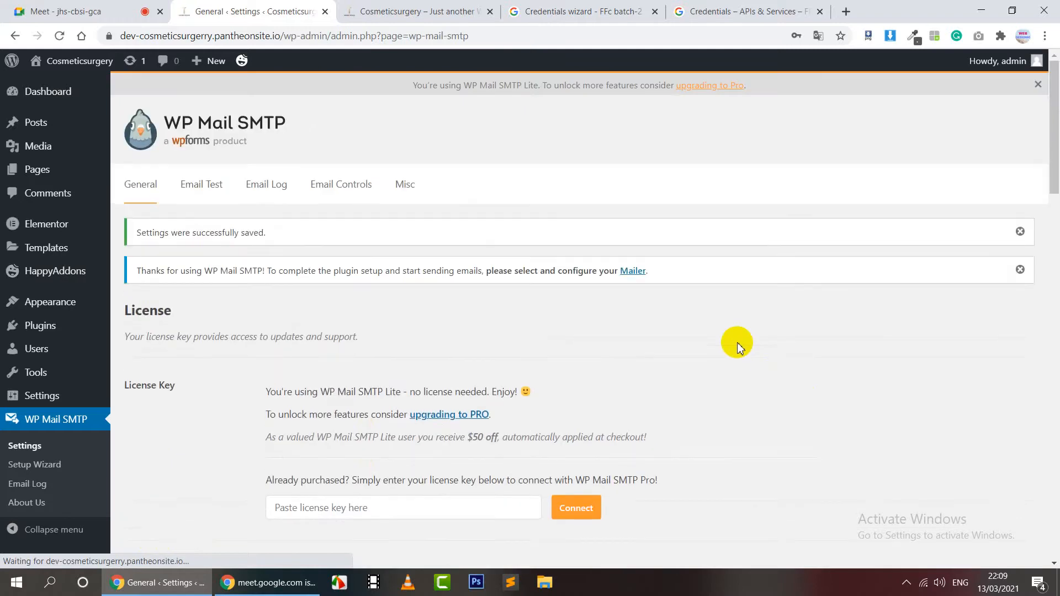
Try to authorize the plugin to send emails using the Google account from the saved Gmail mailer settings
scroll(736, 342, down, 3)
scroll(737, 342, down, 10)
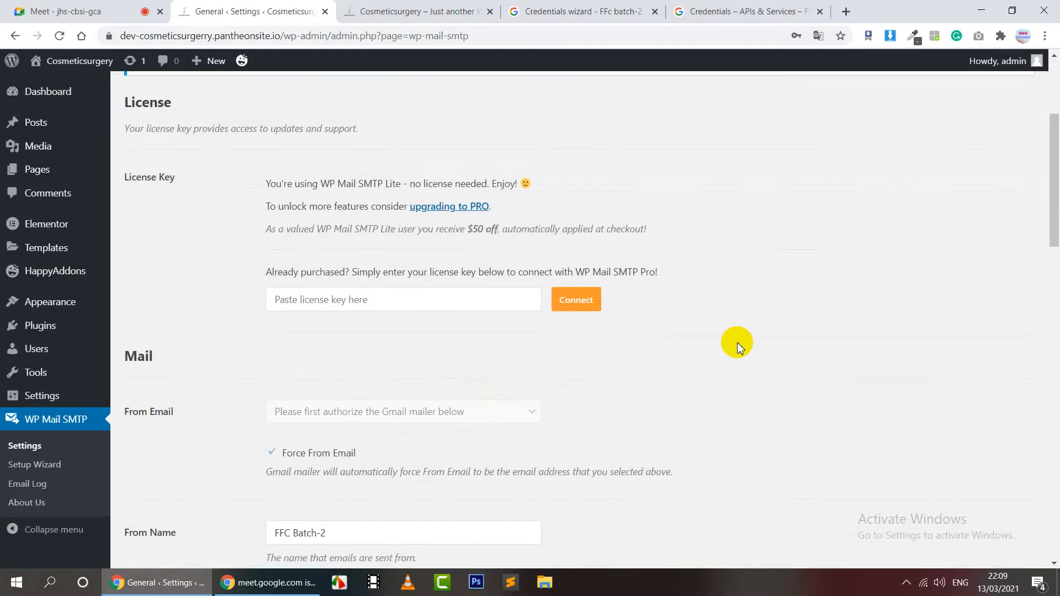
scroll(736, 343, down, 6)
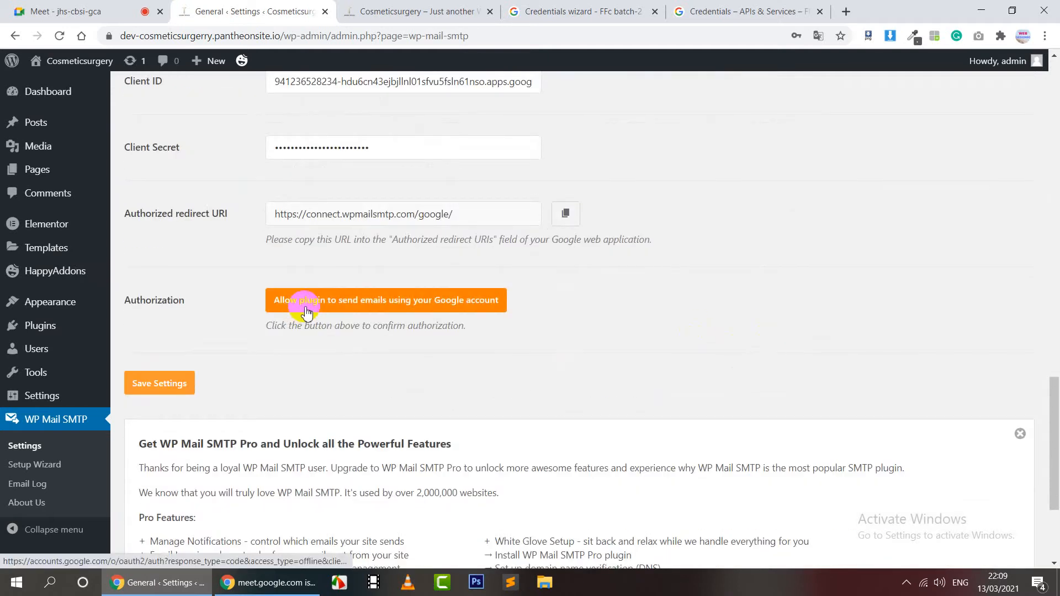
click(307, 313)
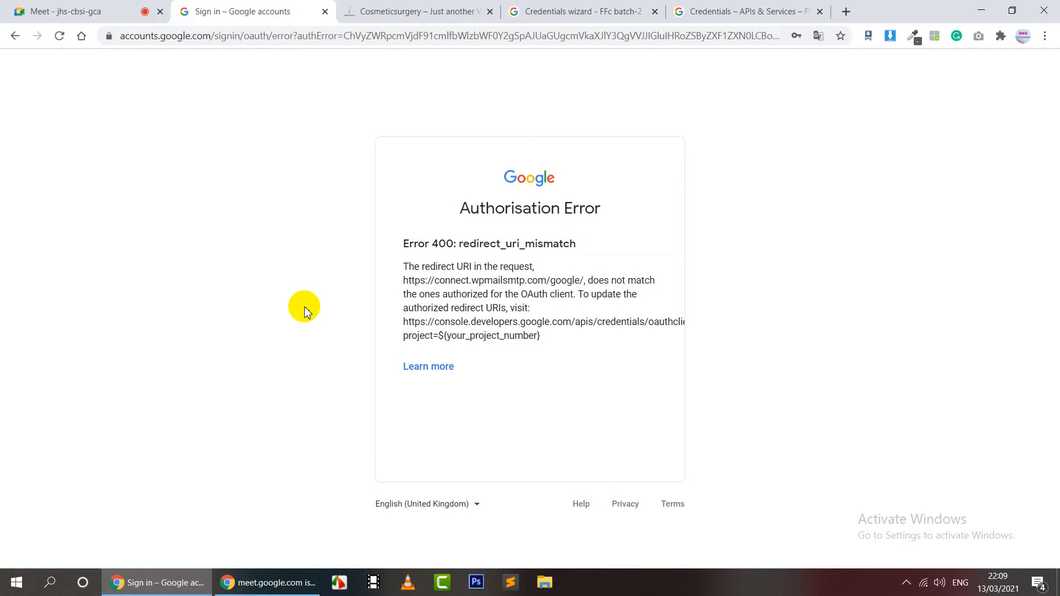
Open the help page on setting a redirect URI and examine the authorisation error's explanation and request details
click(440, 369)
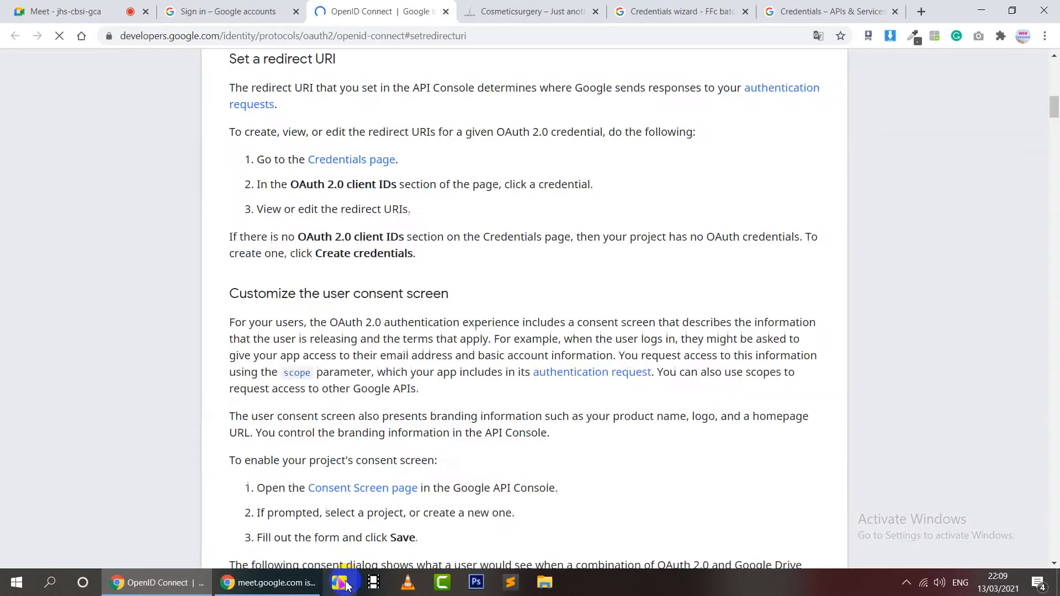
click(346, 586)
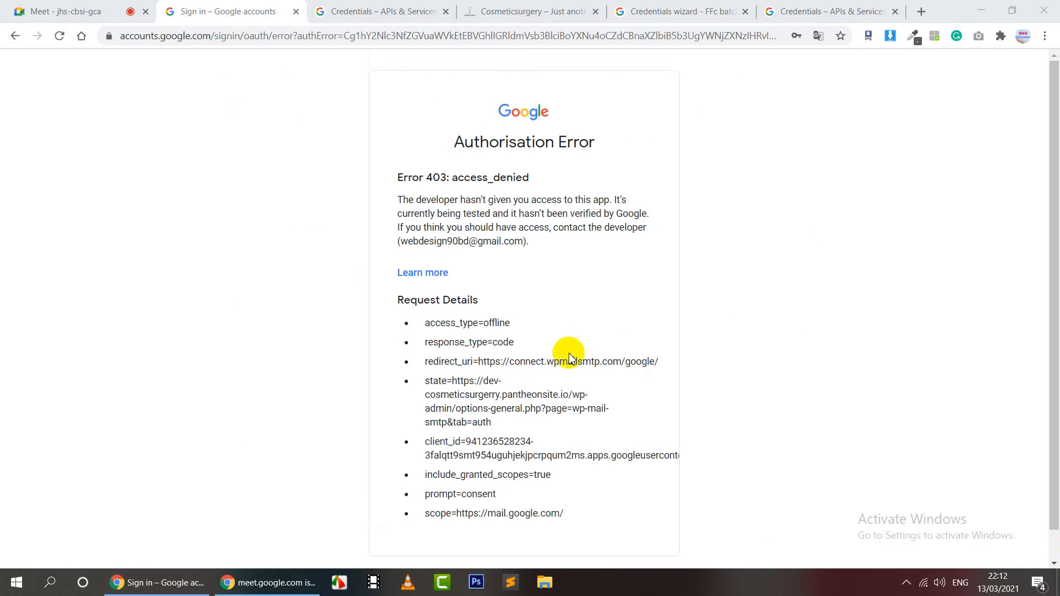
scroll(567, 350, down, 1)
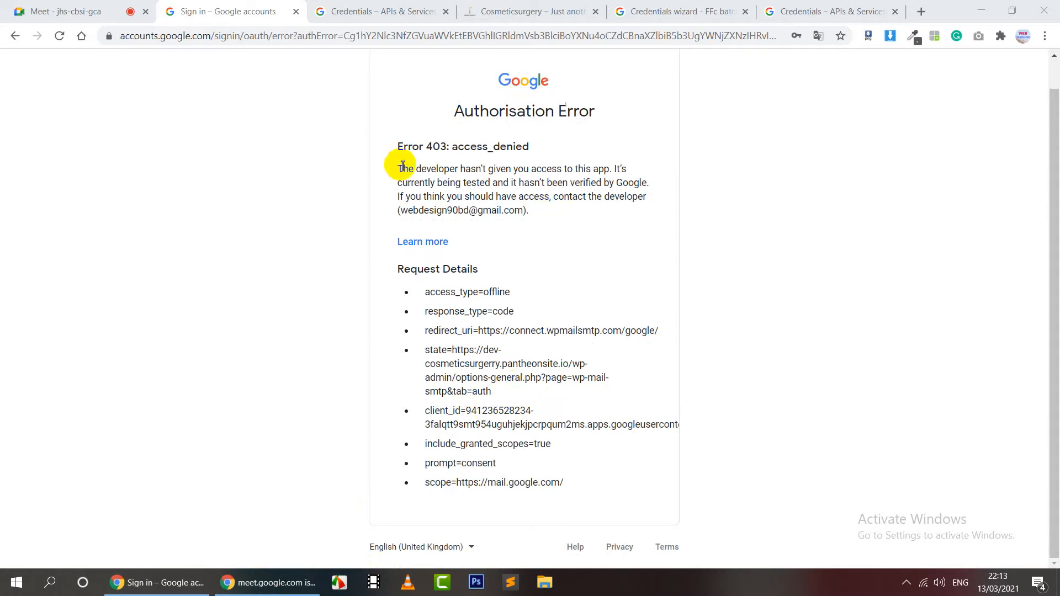
drag(403, 167, 659, 187)
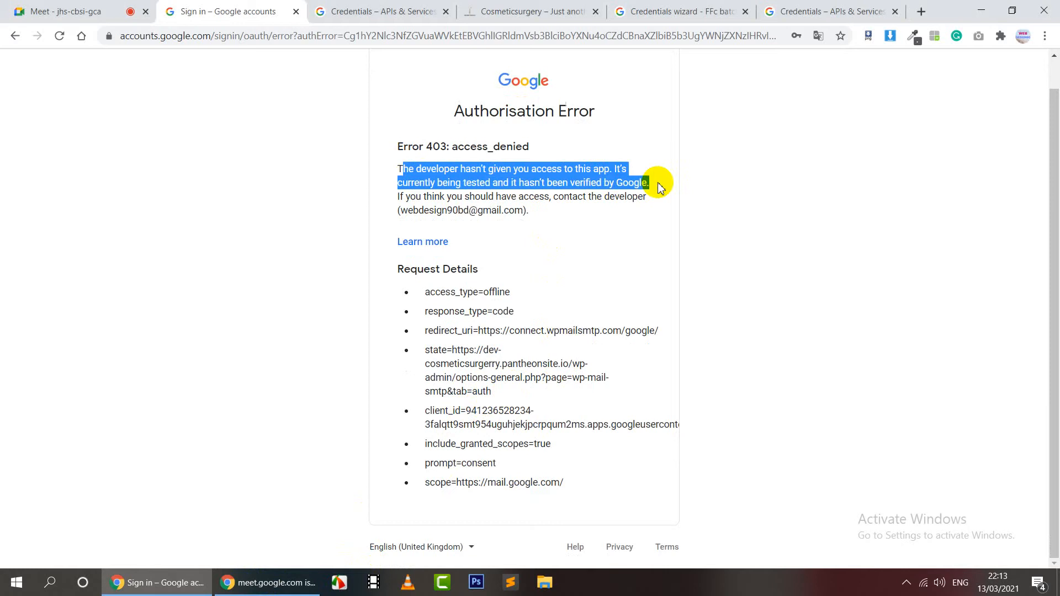
click(339, 582)
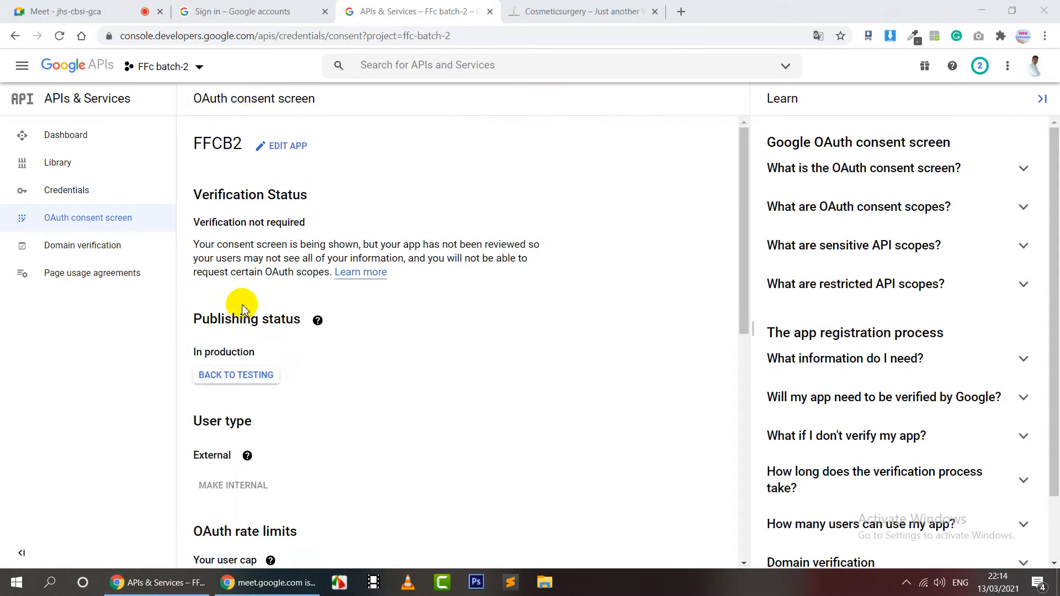
Choose the developer's Google account, continue past the unverified app warning to wpmailsmtp.com, and allow it full Gmail access
click(209, 10)
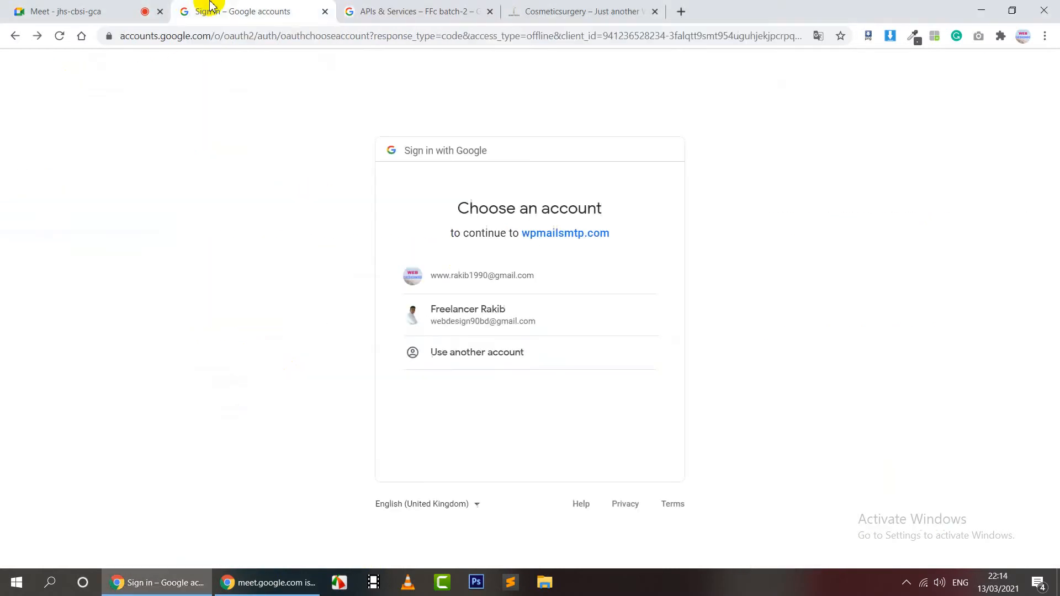
click(467, 322)
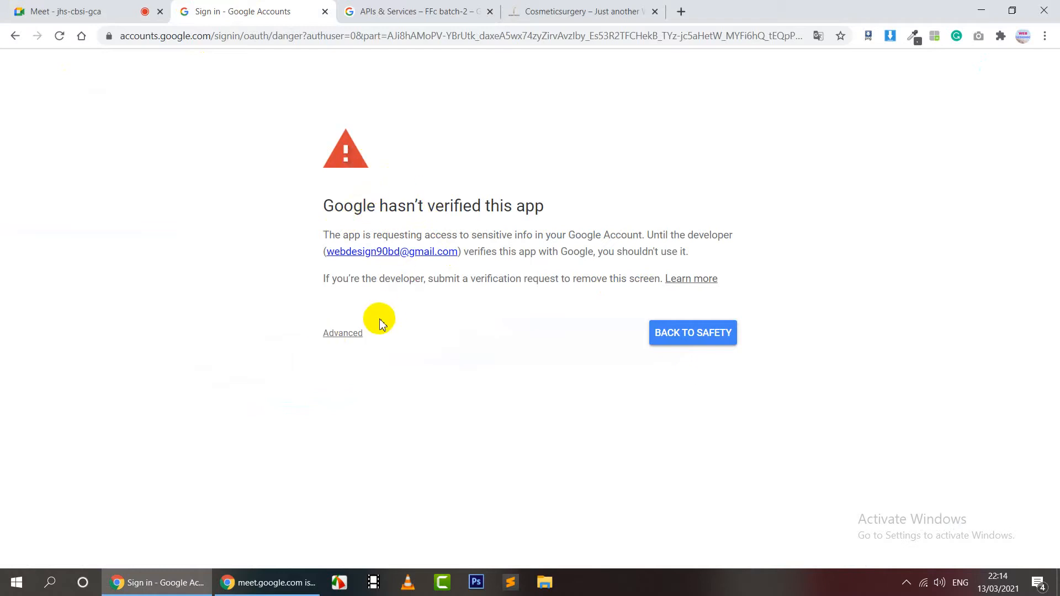
click(352, 334)
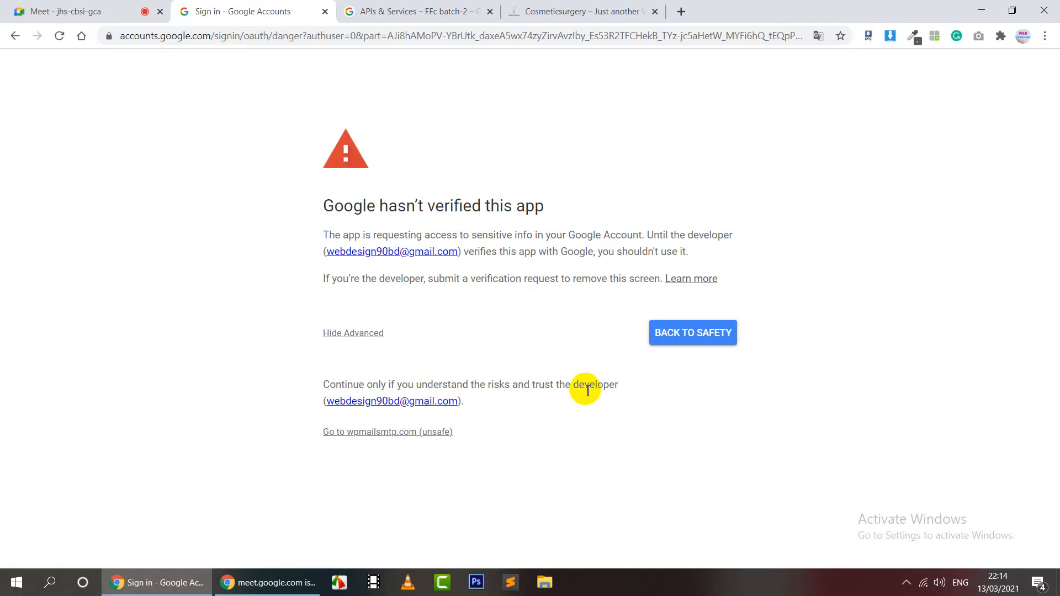
click(436, 437)
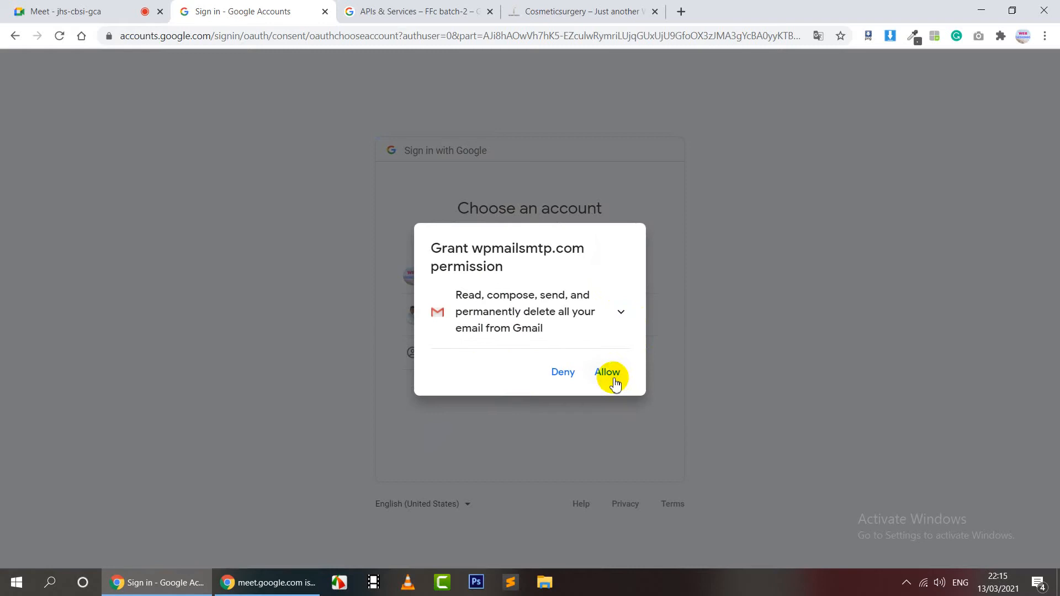
click(610, 374)
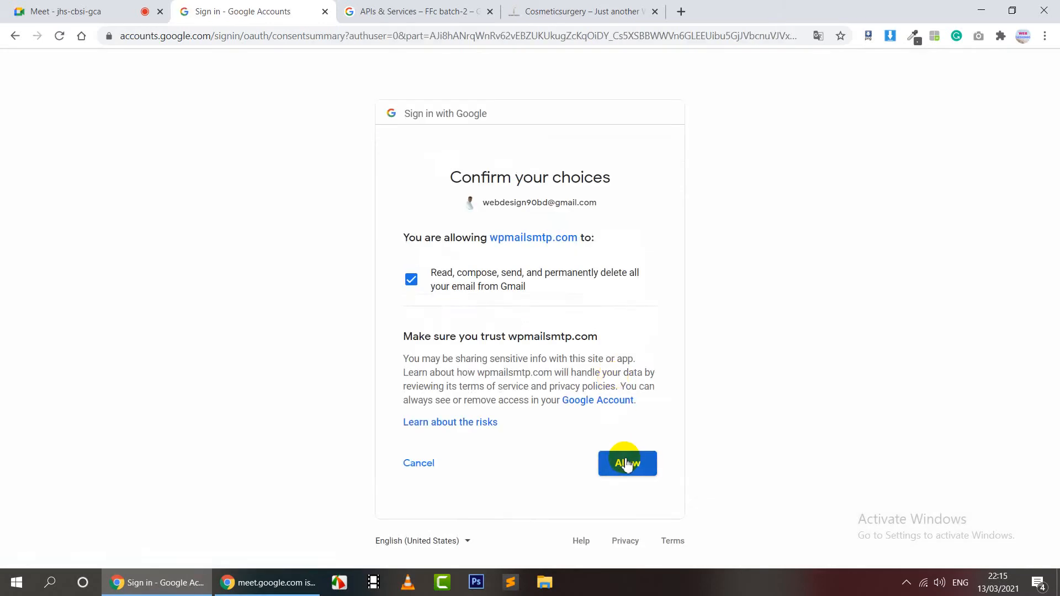
click(624, 461)
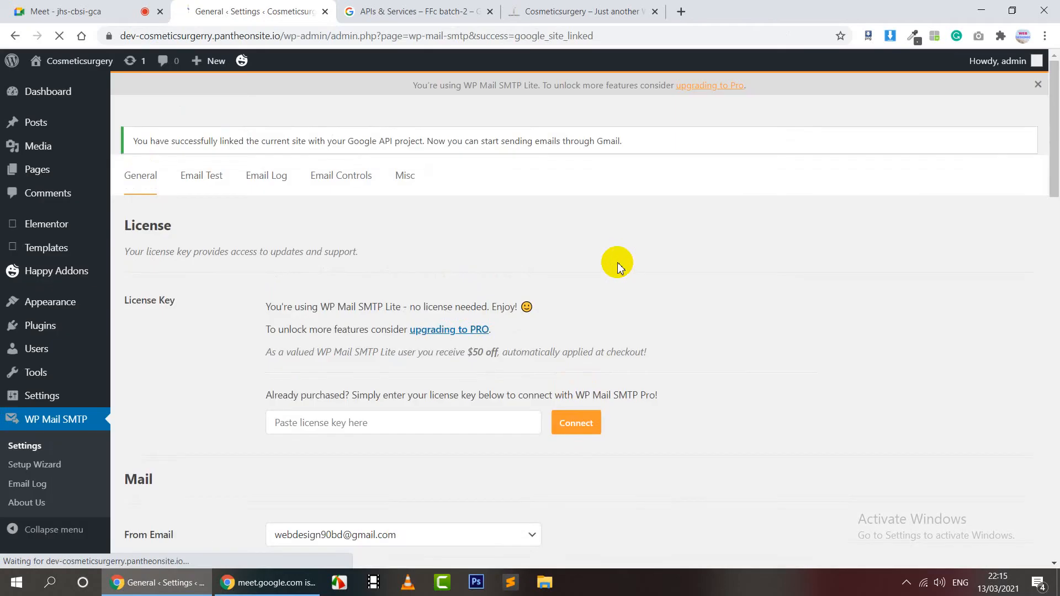
scroll(617, 268, down, 15)
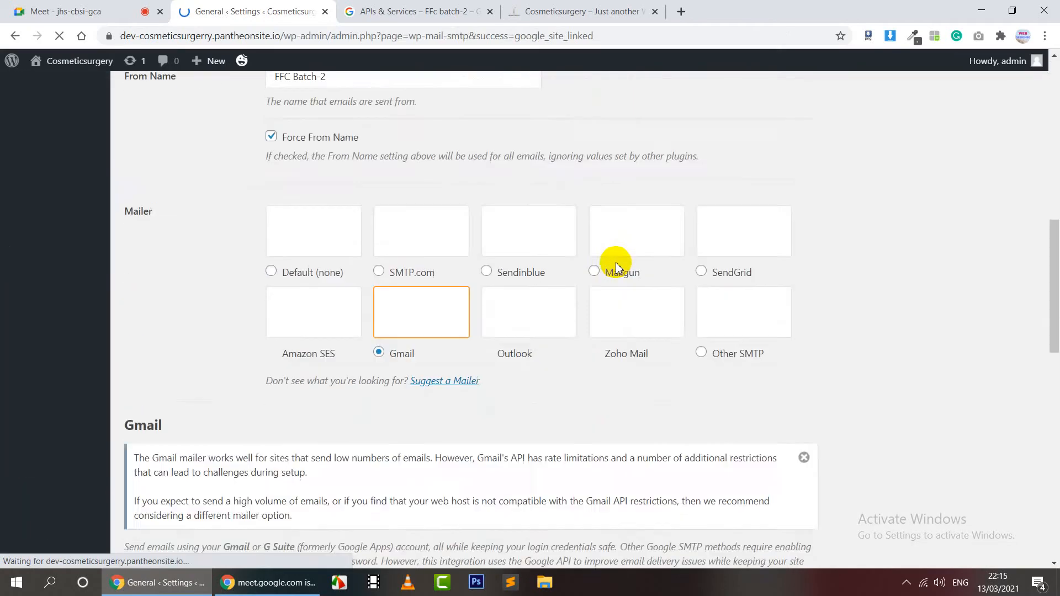
Check the connected Google account in the Gmail mailer's Authorization settings and close the Google APIs & Services page
scroll(617, 267, down, 1)
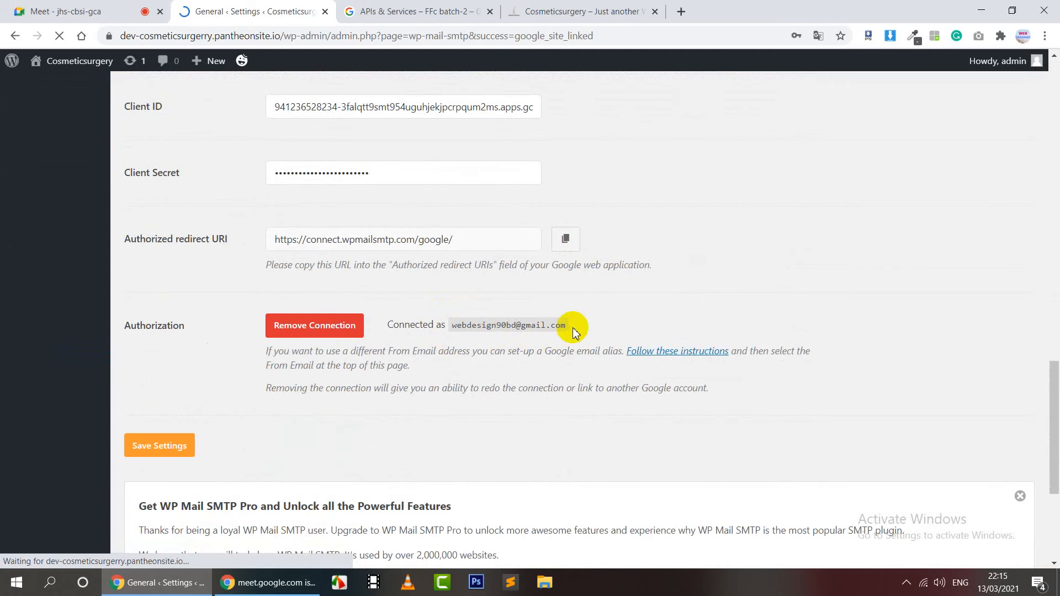
drag(582, 329, 452, 331)
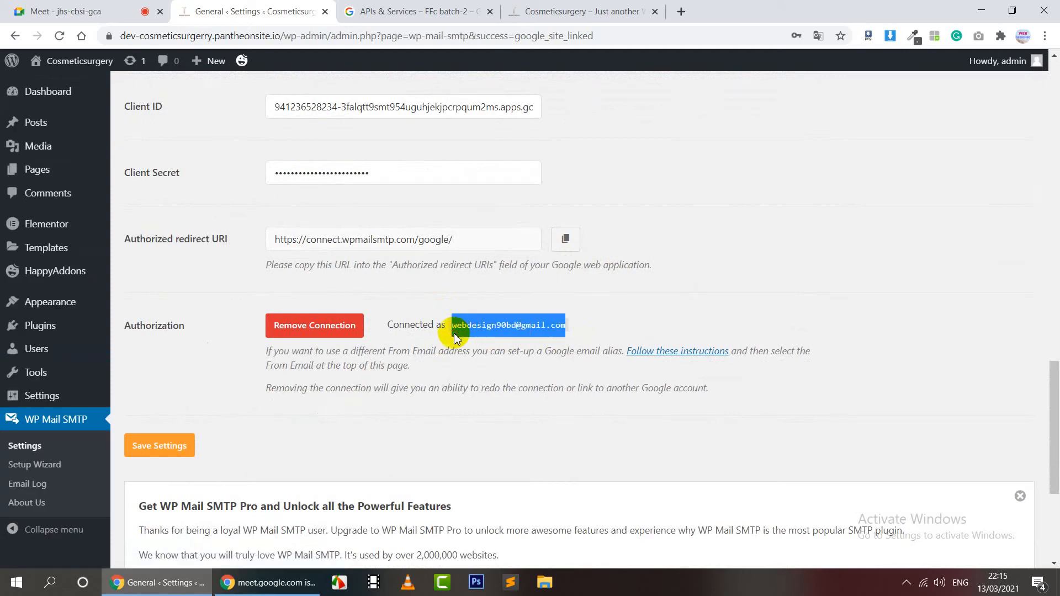
scroll(237, 236, up, 7)
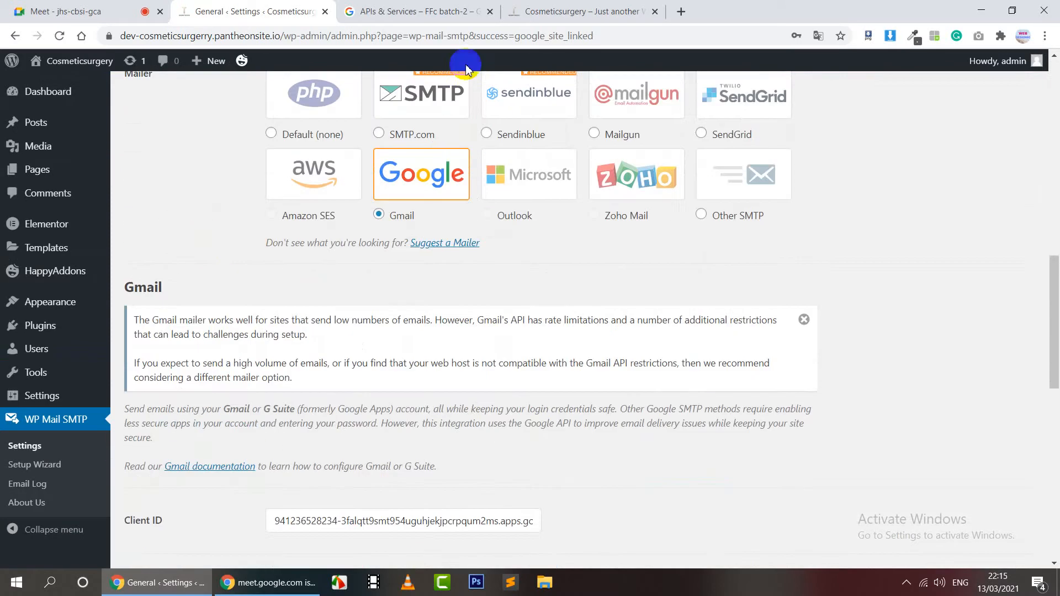
click(489, 12)
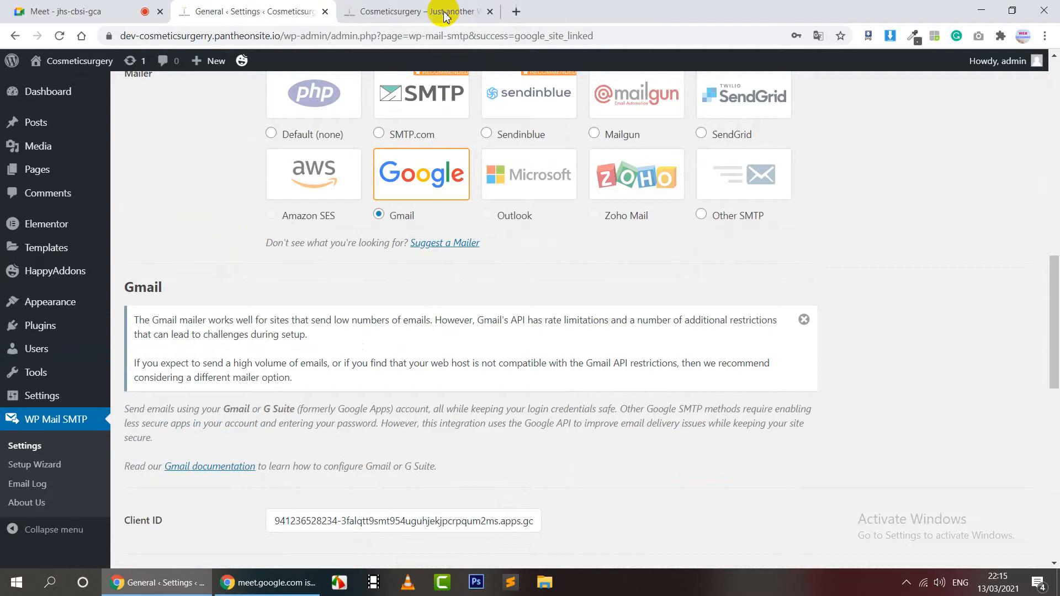
Remove the Gmail mailer's current Google account connection and confirm resetting the provider connection
scroll(450, 338, down, 6)
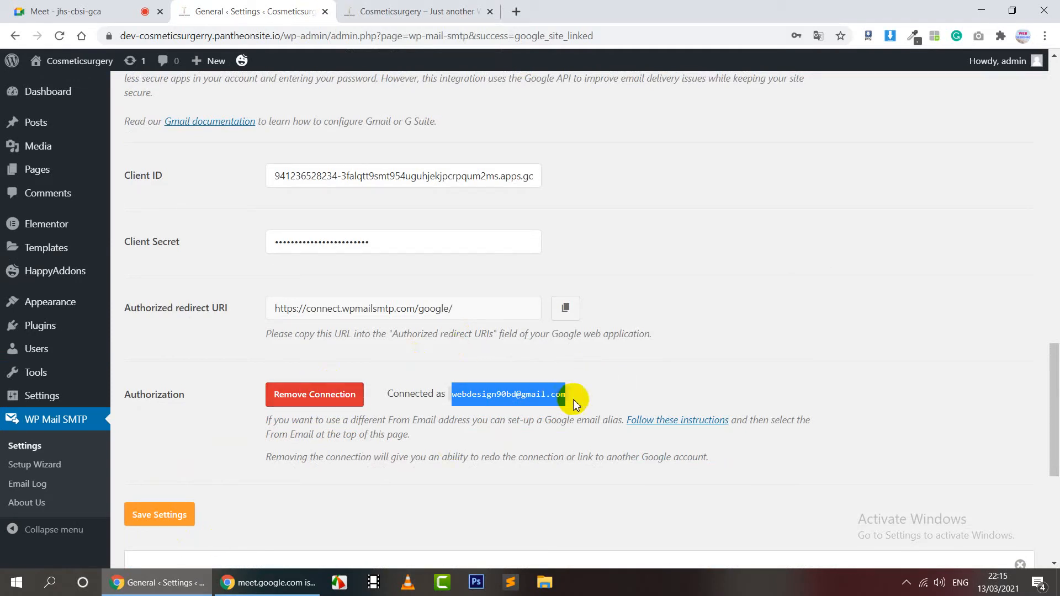
click(613, 395)
click(332, 402)
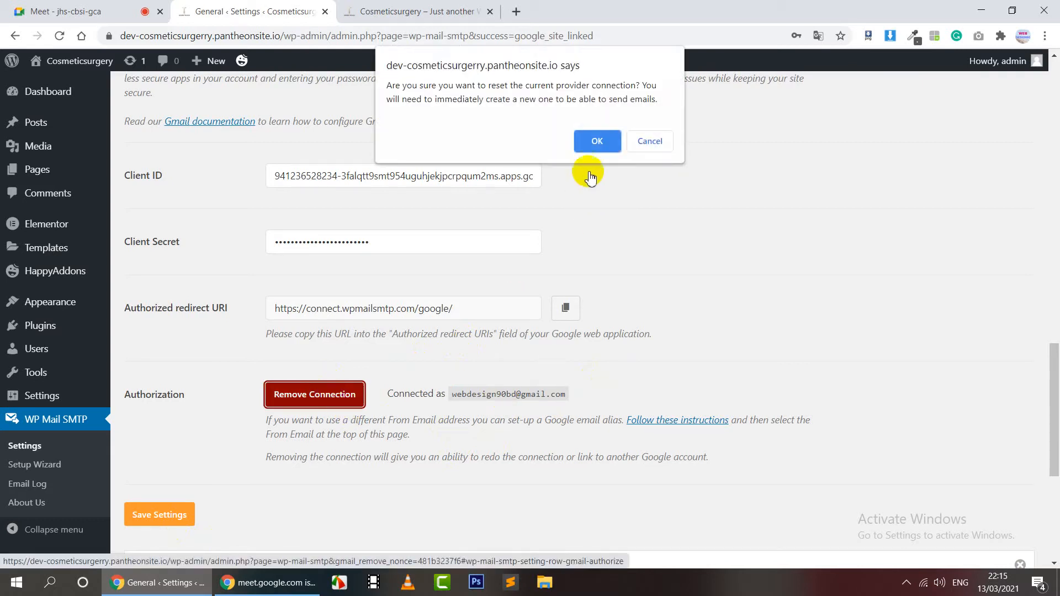
click(598, 139)
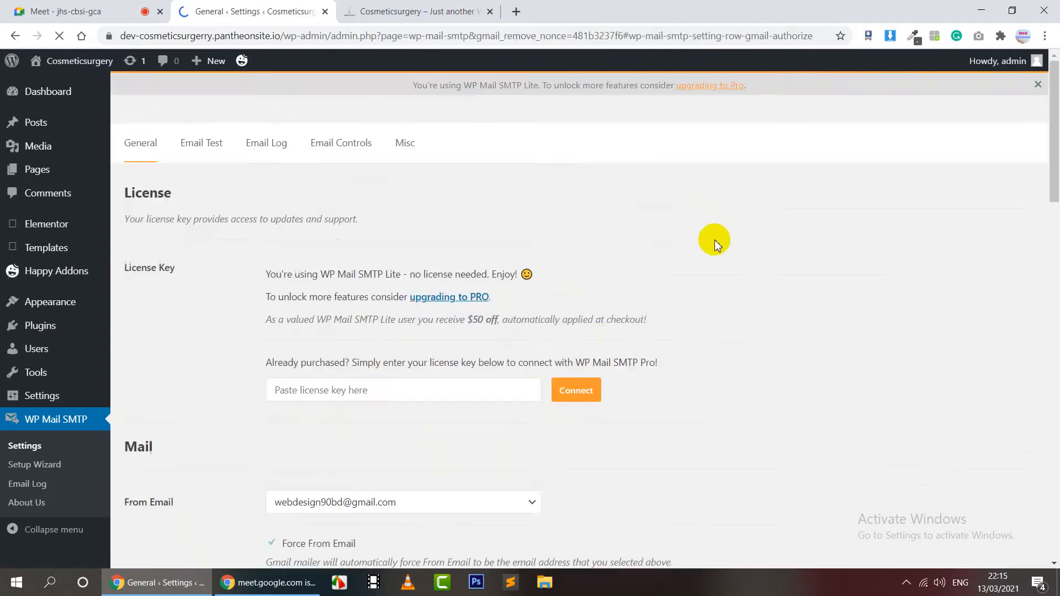
Reauthorize the Gmail mailer with the first listed Google account, continuing past the unverified app warning and allowing wpmailsmtp.com full Gmail access
scroll(603, 286, down, 5)
scroll(344, 315, down, 13)
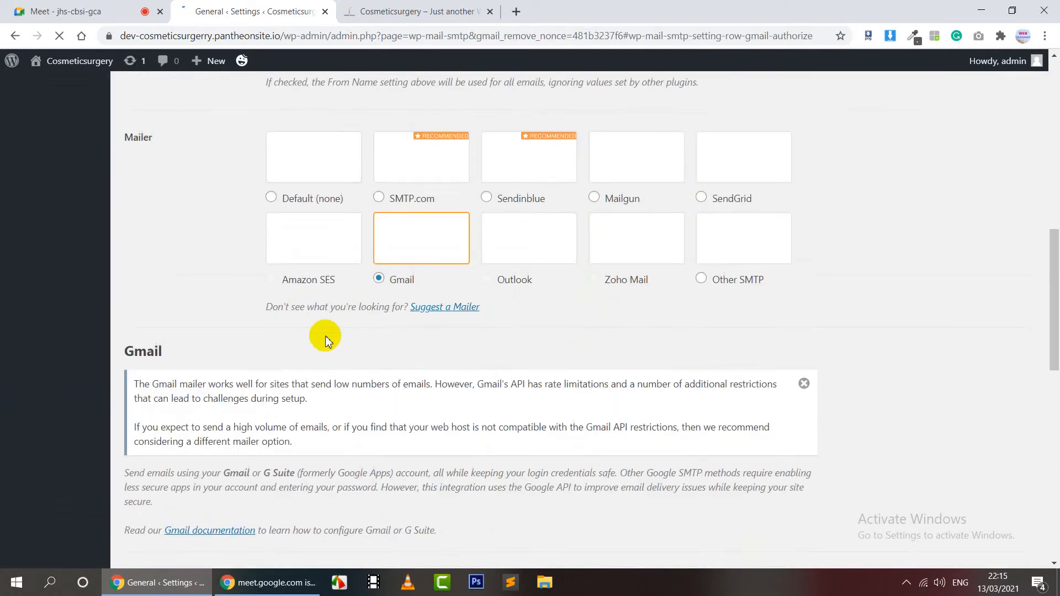
click(364, 392)
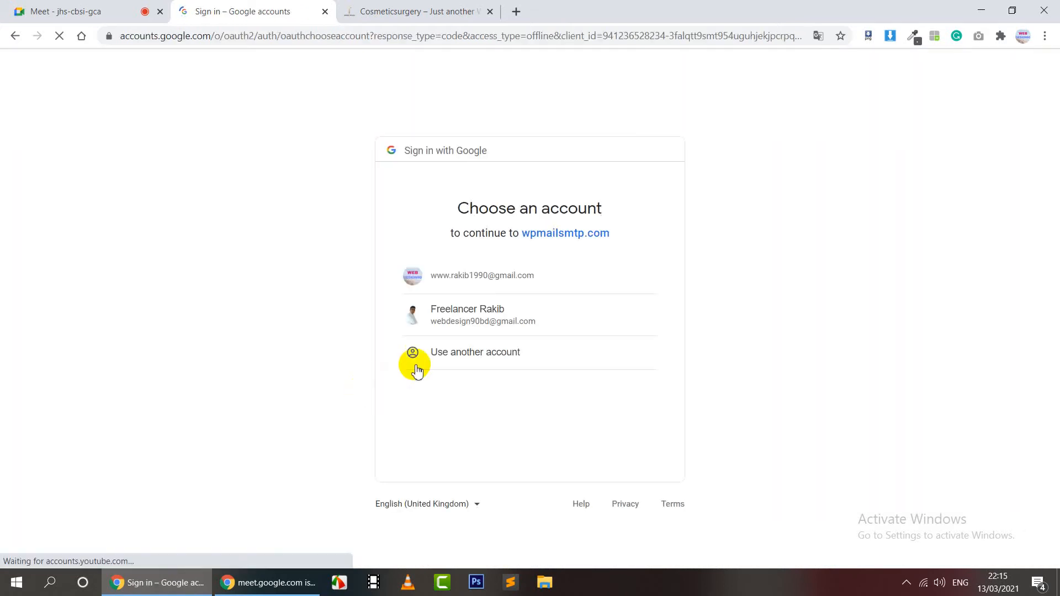
click(470, 283)
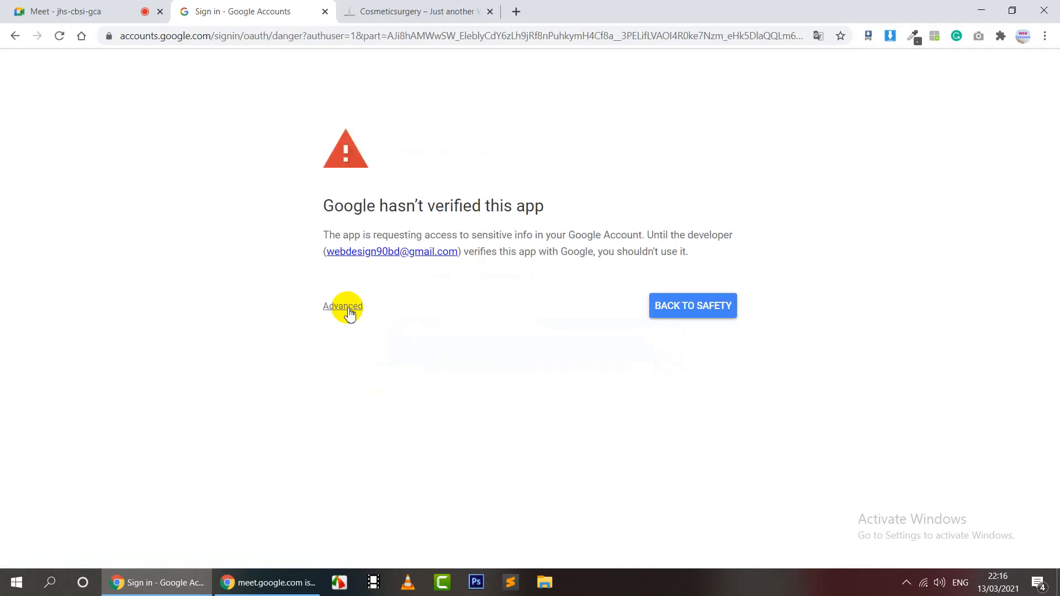
click(362, 306)
click(435, 408)
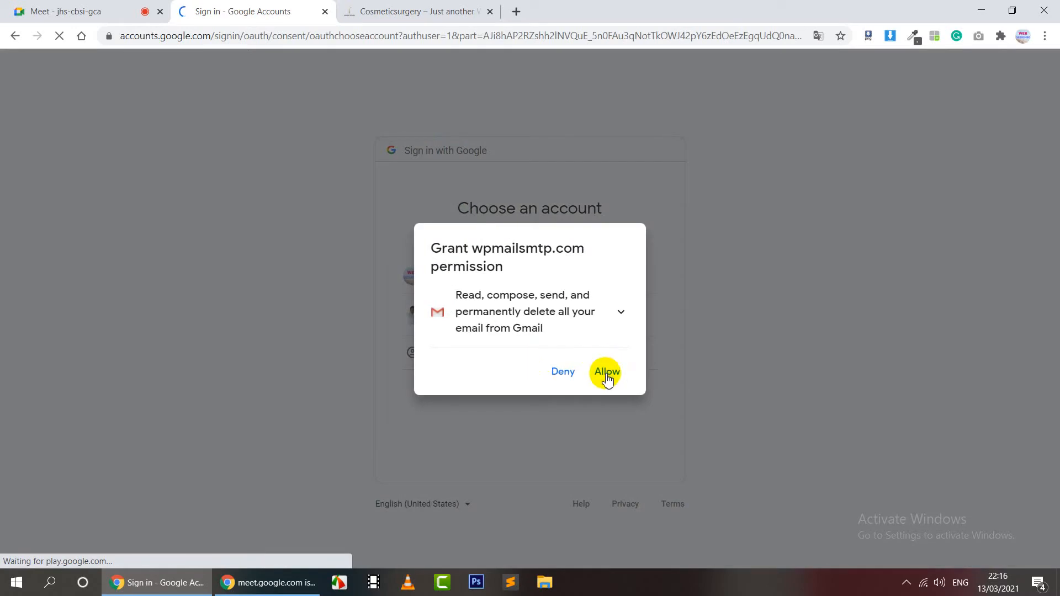
click(606, 375)
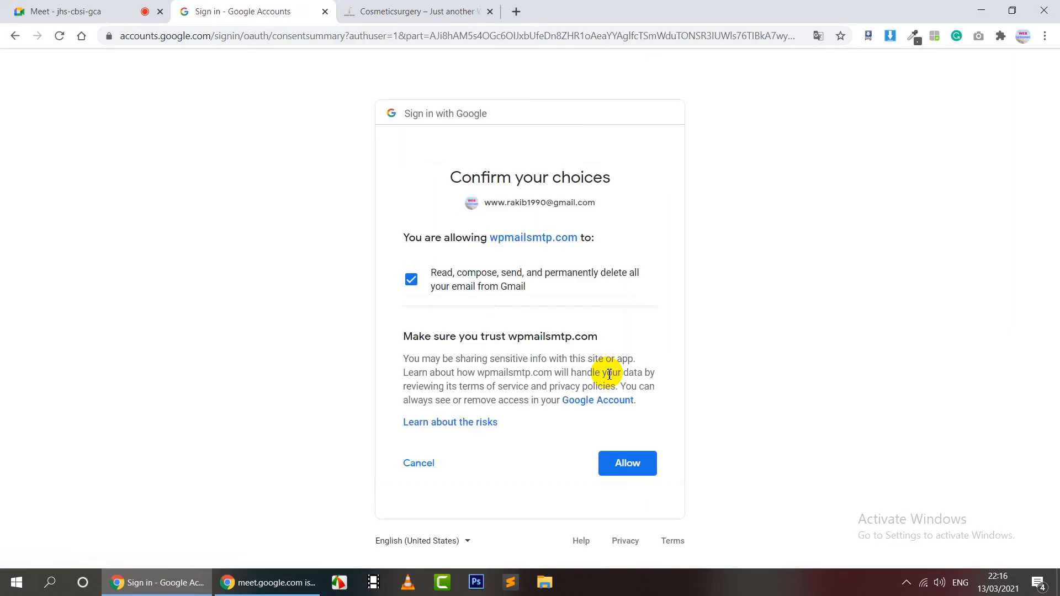
click(632, 468)
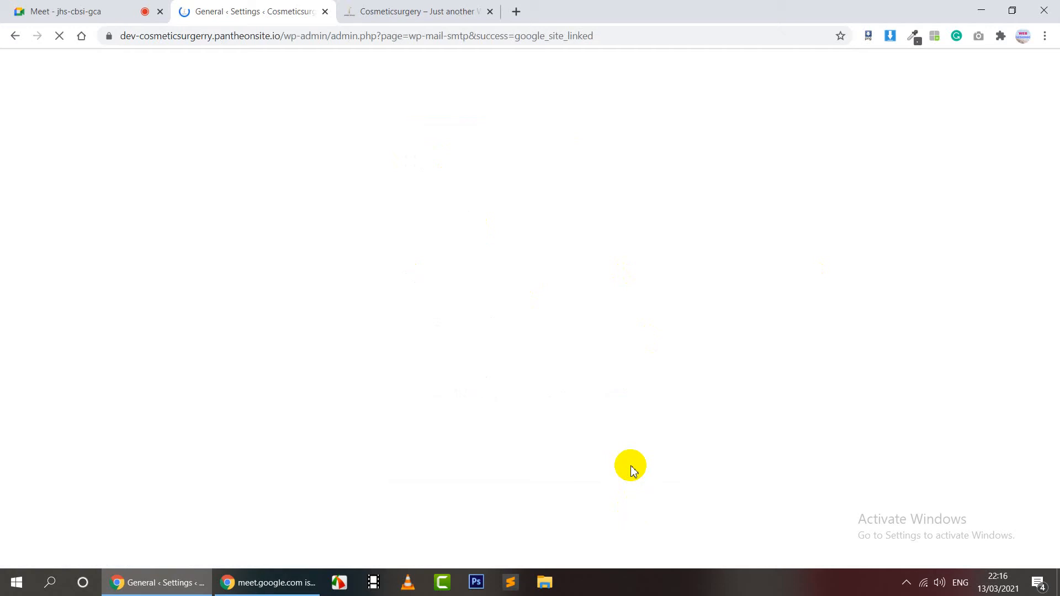
Save the WP Mail SMTP settings with the newly connected account and recheck the Authorization entry
scroll(634, 387, down, 20)
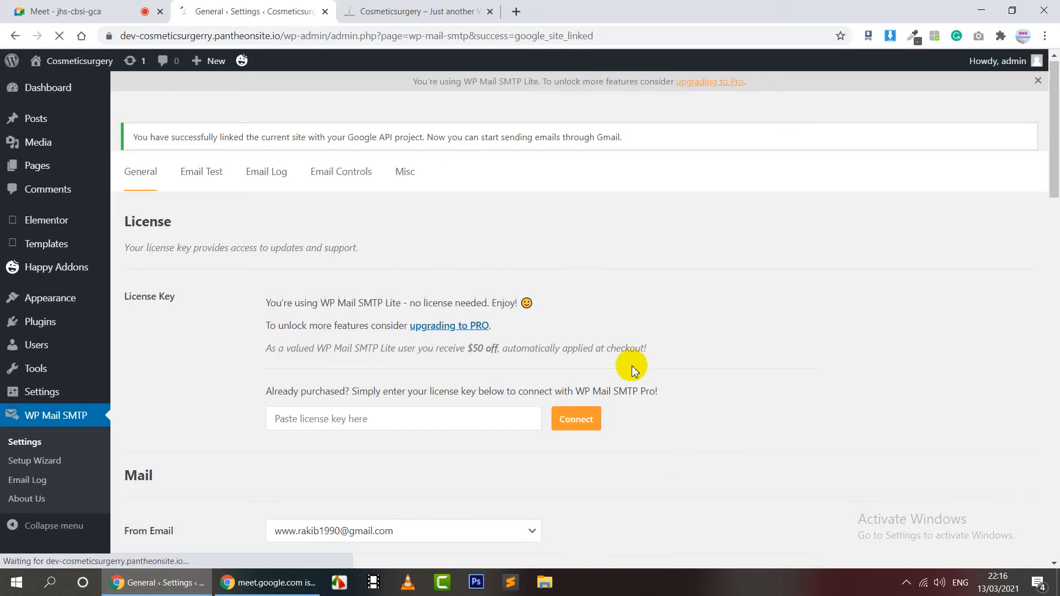
scroll(644, 408, up, 3)
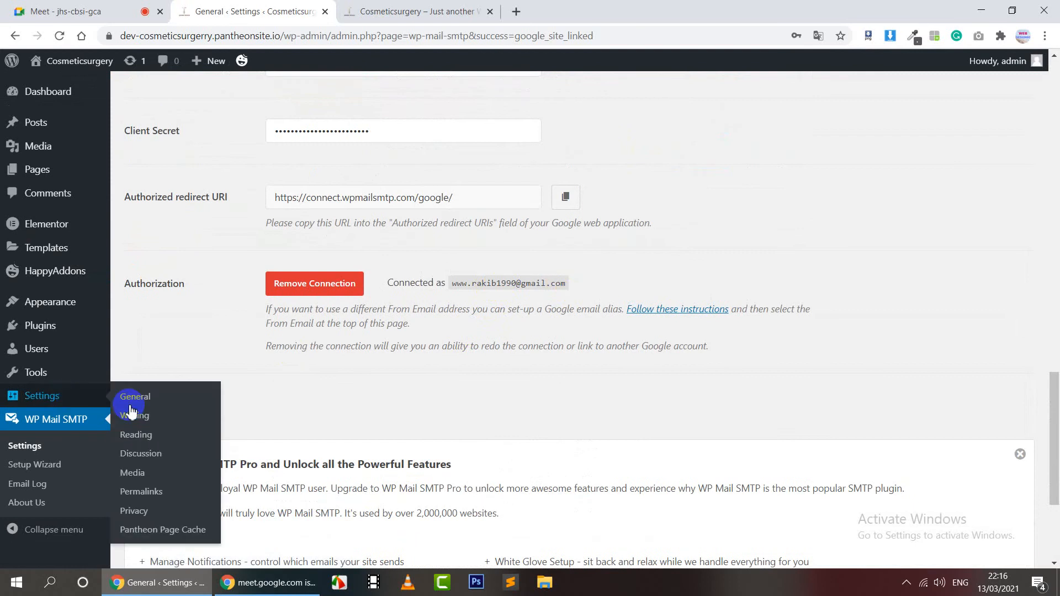
click(173, 408)
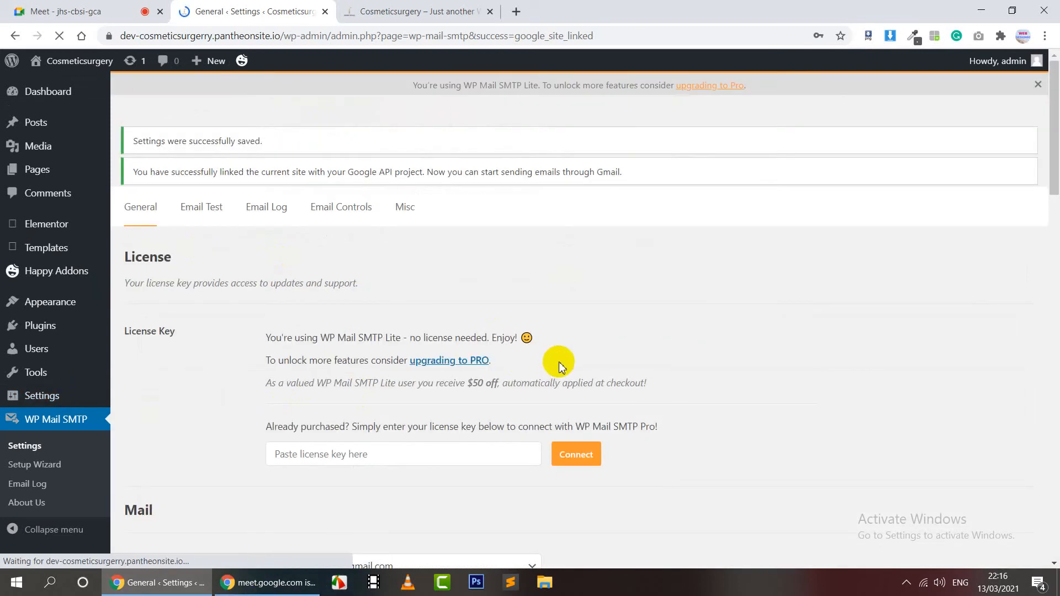
scroll(526, 308, down, 20)
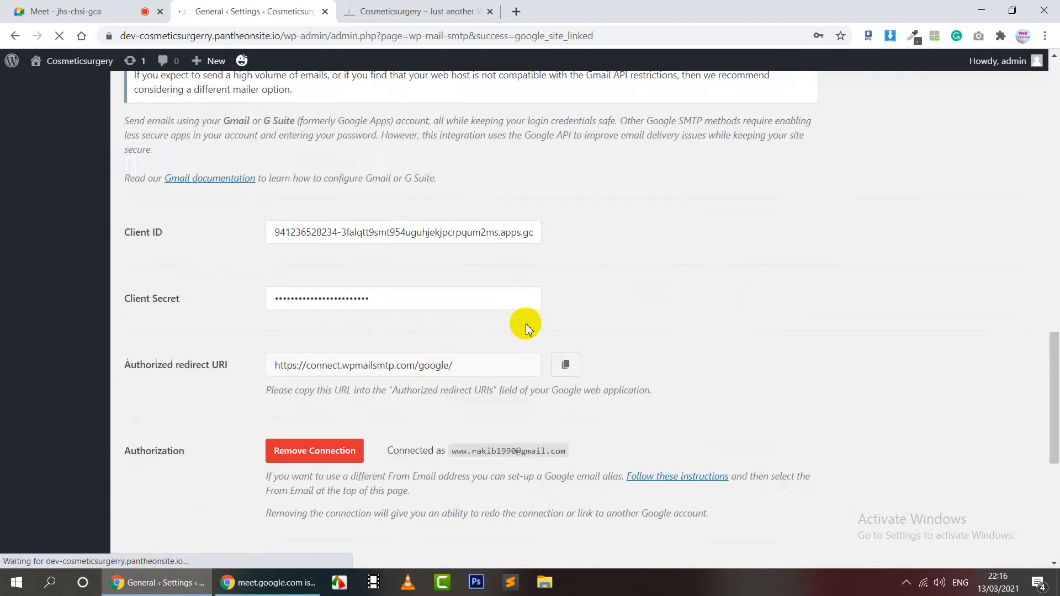
scroll(526, 325, down, 4)
scroll(526, 324, up, 3)
Reload the Cosmeticsurgery home page and fill in the consultation form's first name, last name, email and mobile phone
click(457, 17)
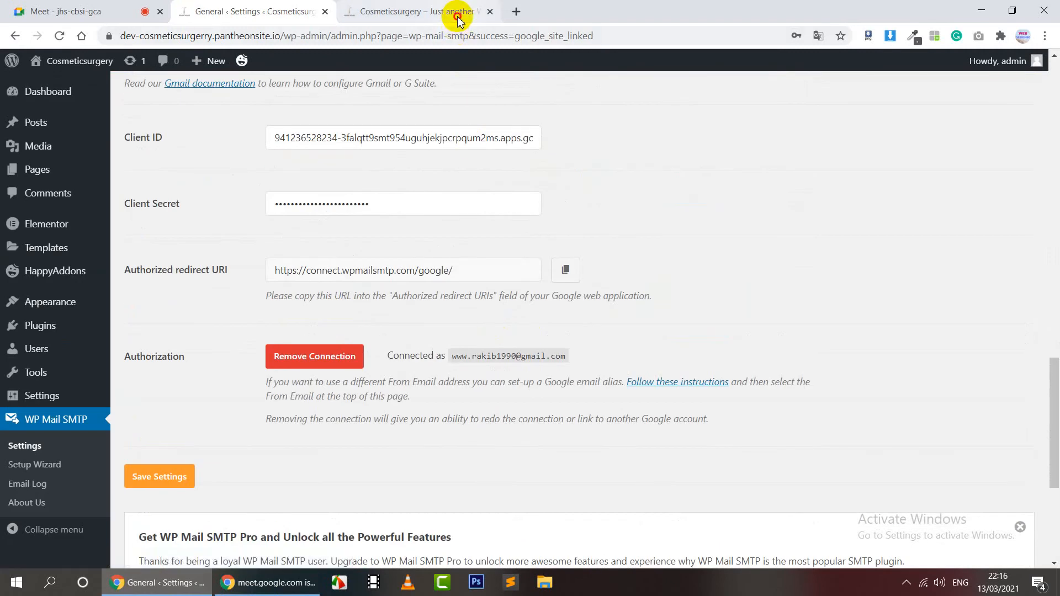
click(59, 35)
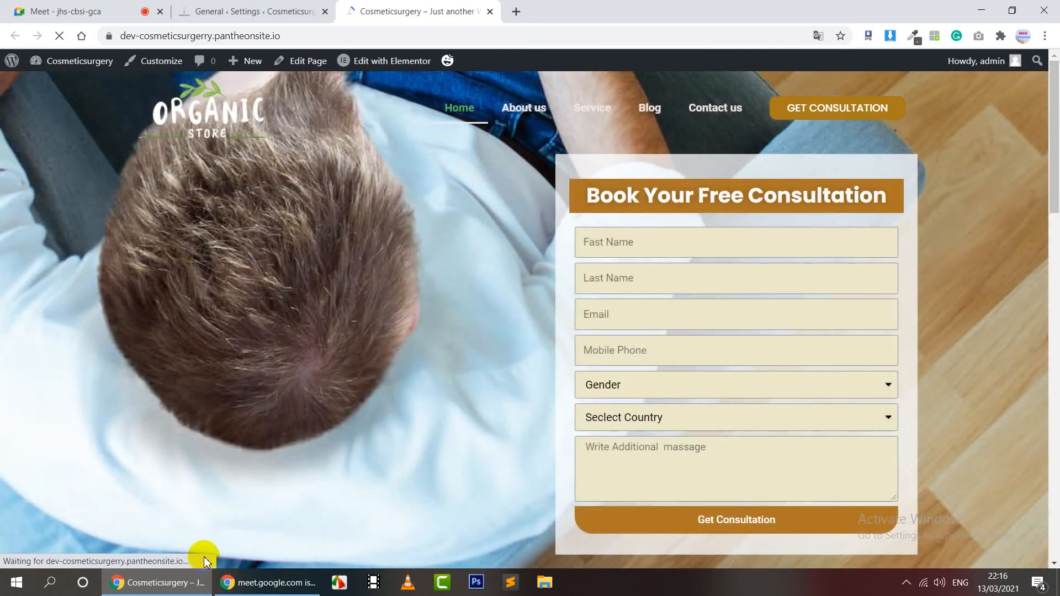
click(660, 242)
click(643, 277)
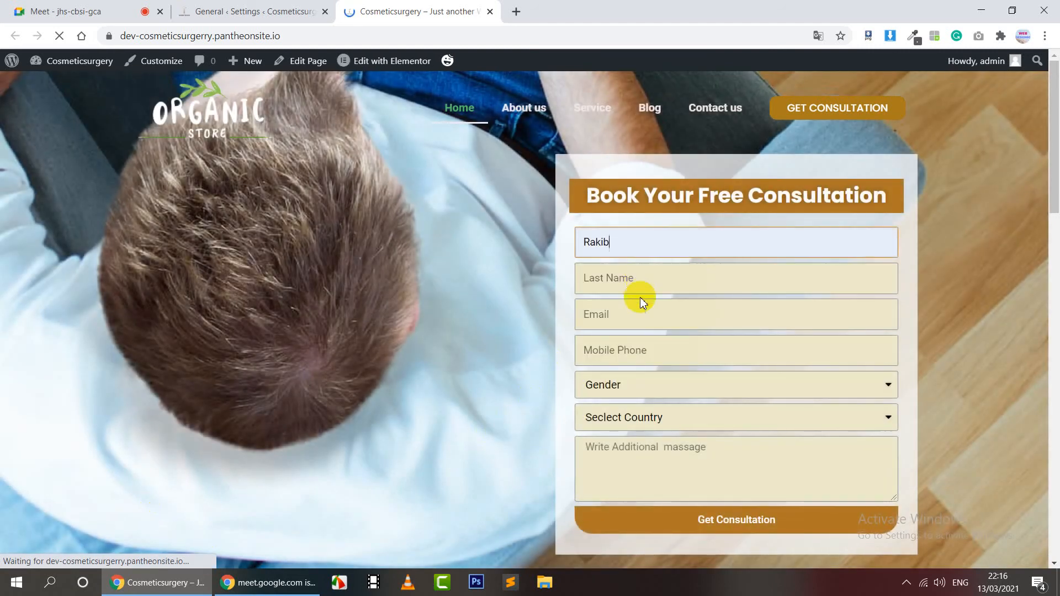
click(643, 283)
text(khan)
click(639, 325)
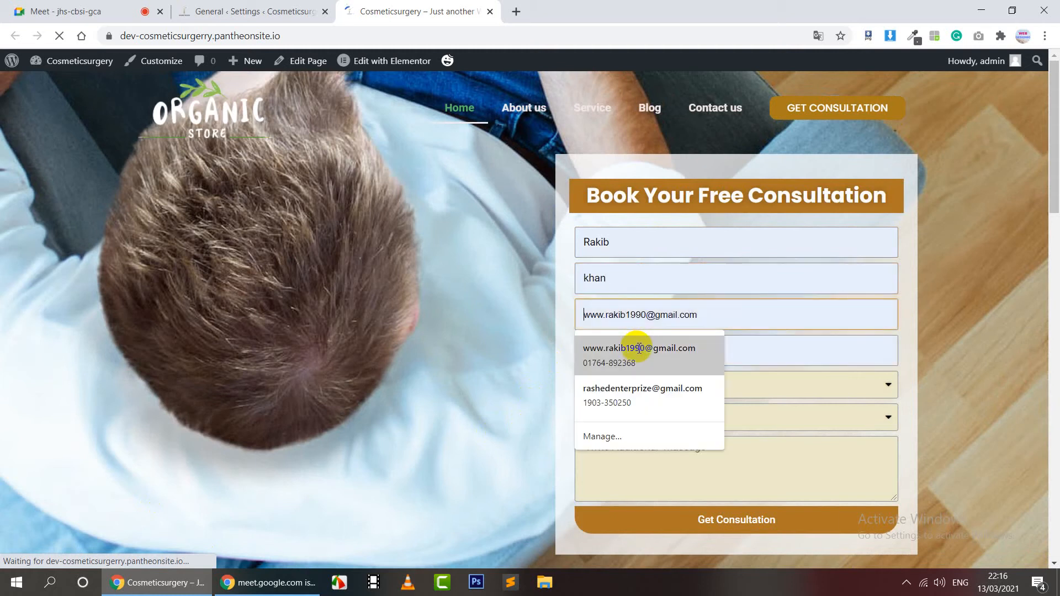
click(639, 349)
Set the gender to Male and the country to Australia, write a short message introducing the sender, and submit the consultation form
click(643, 390)
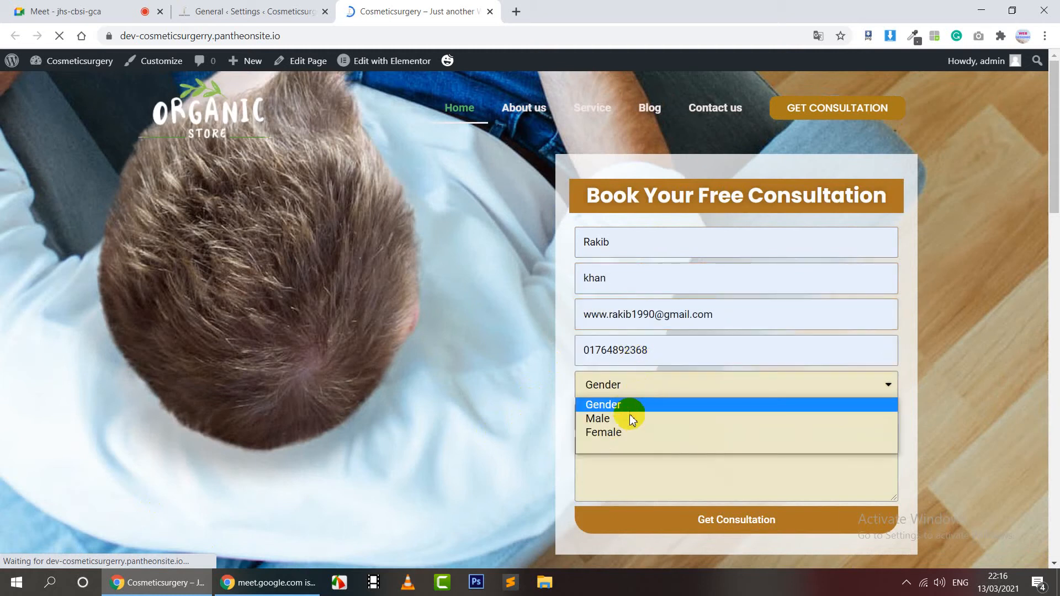
click(629, 415)
click(628, 420)
click(632, 451)
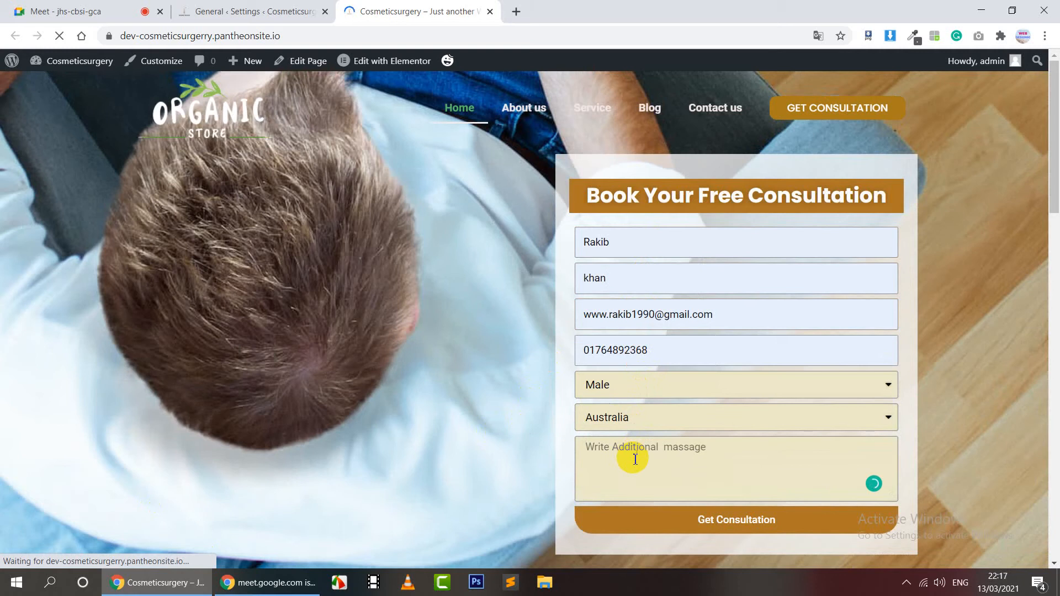
text(This is Freelancer Rakib)
click(756, 526)
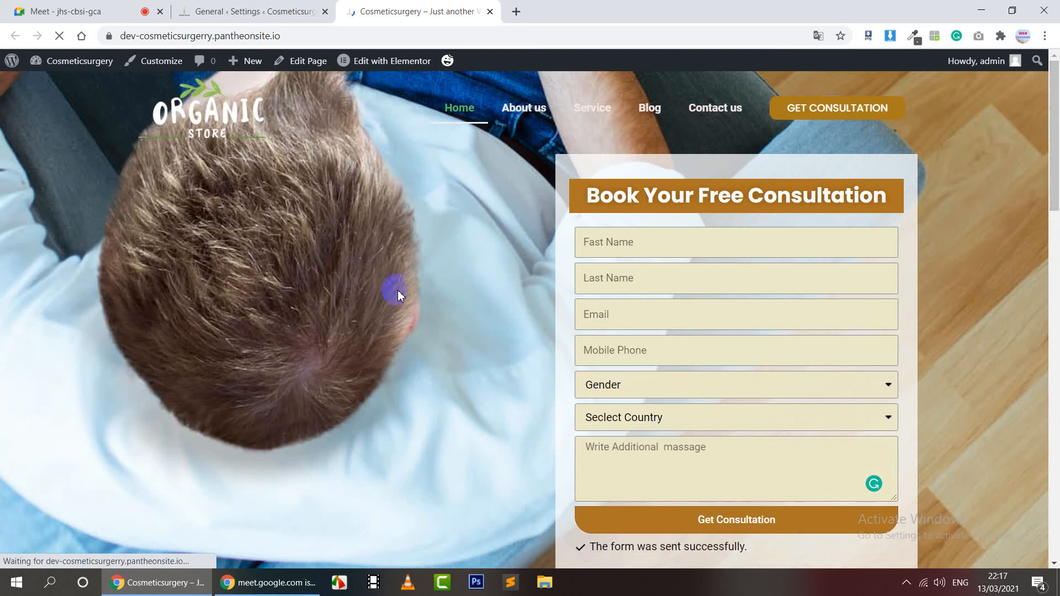
scroll(663, 313, down, 1)
scroll(664, 313, down, 15)
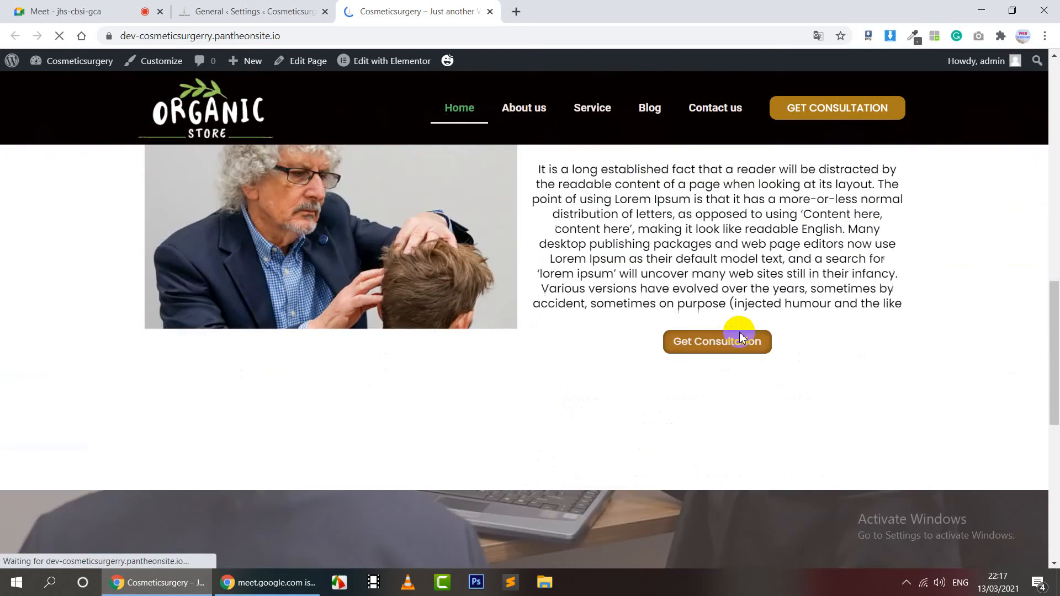
scroll(739, 336, down, 1)
scroll(740, 336, up, 14)
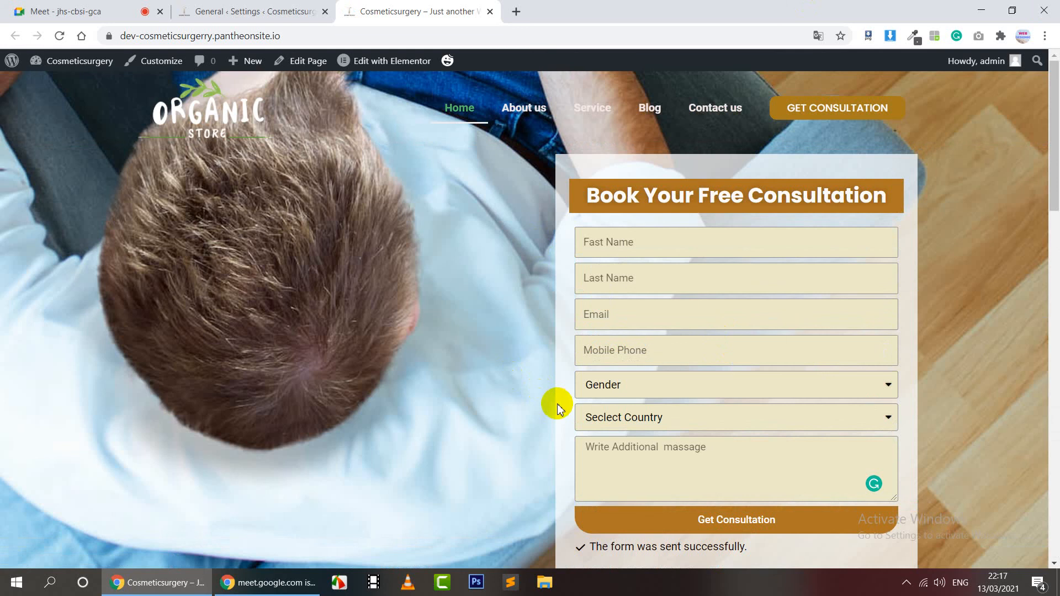
scroll(580, 399, down, 3)
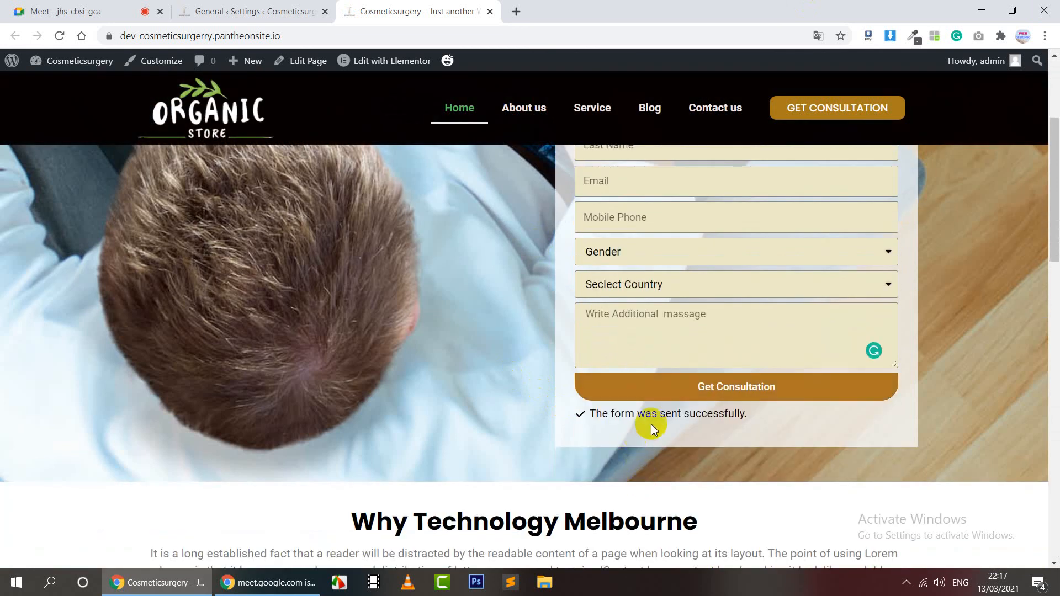